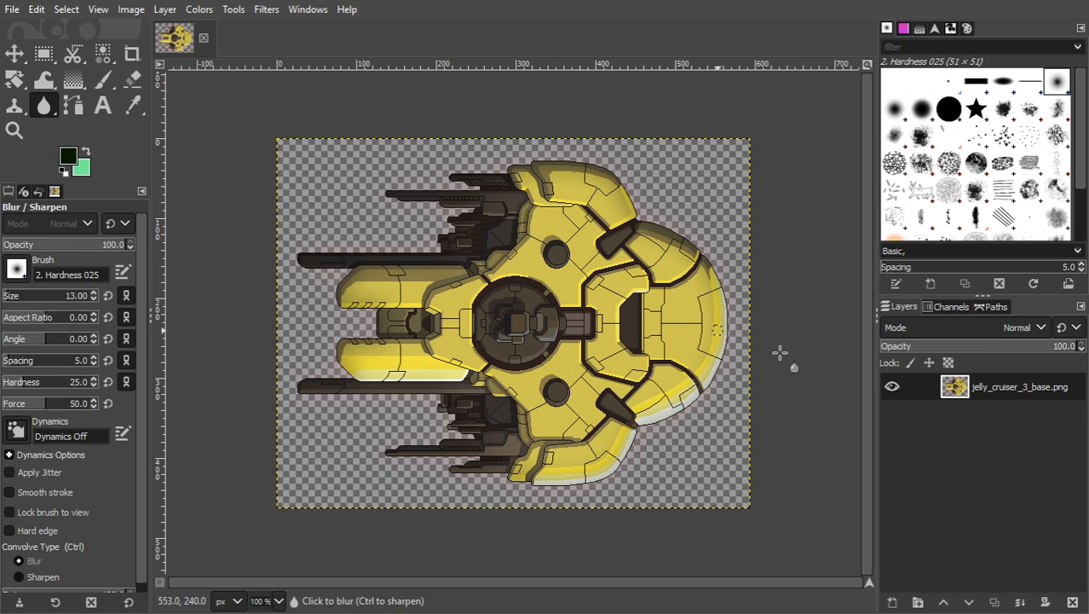
Create a transparent layer named Black, fill it with the dark foreground color, and place it below the ship layer.
click(892, 602)
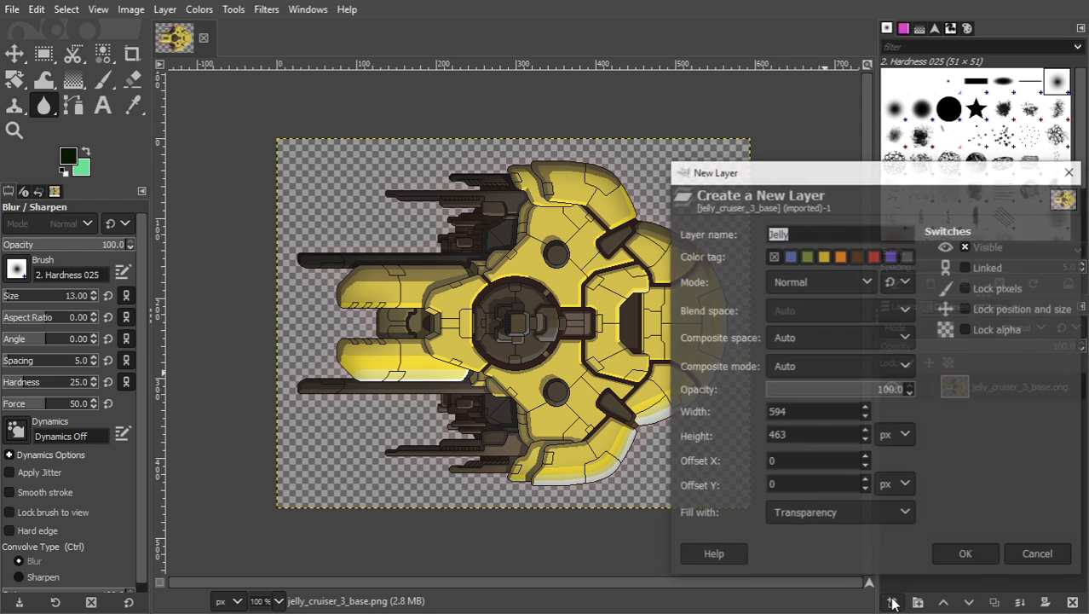
text(Black)
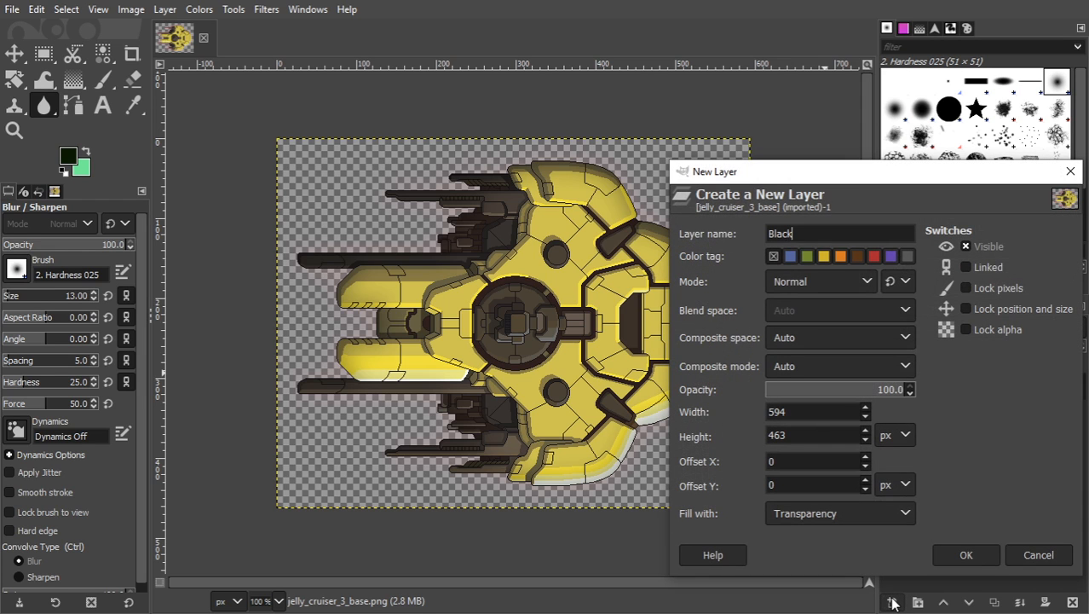
key(Return)
key(shift+b)
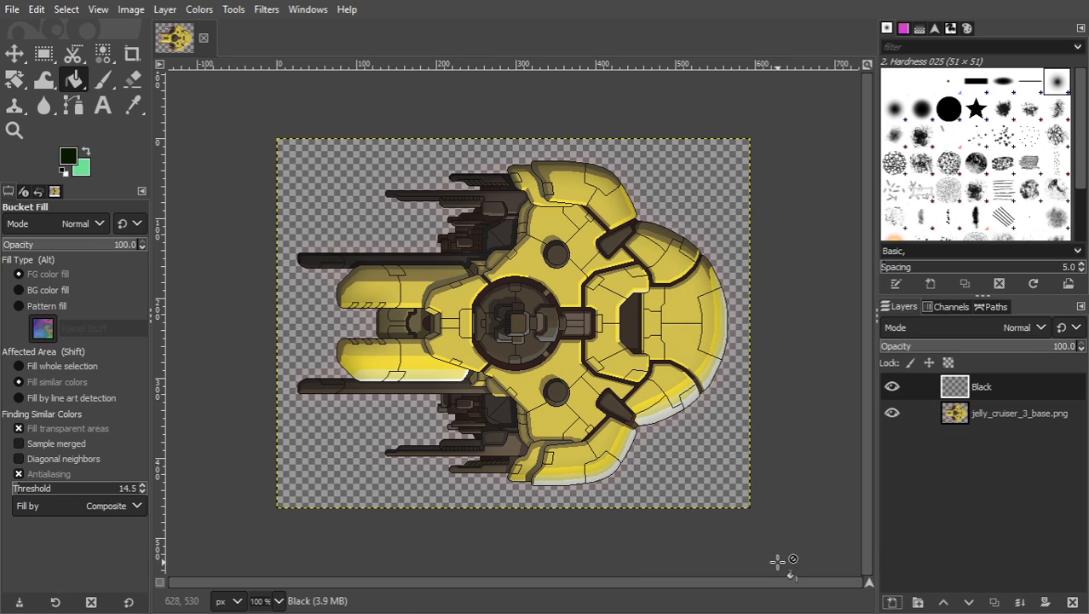
click(706, 469)
click(968, 602)
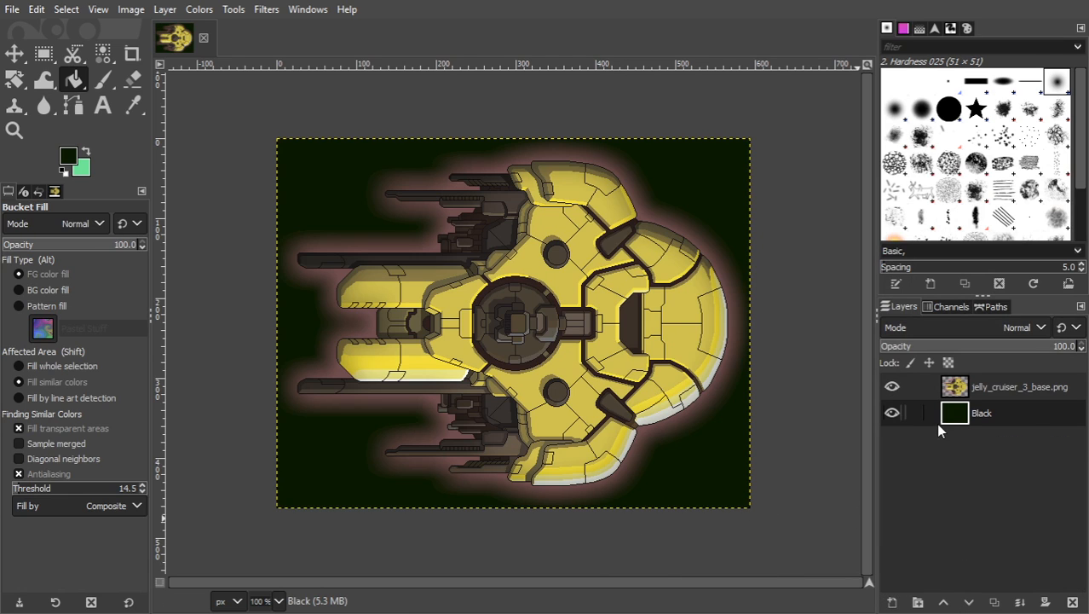
Create a layer named White above the Black layer and fill it with the light green color.
click(891, 601)
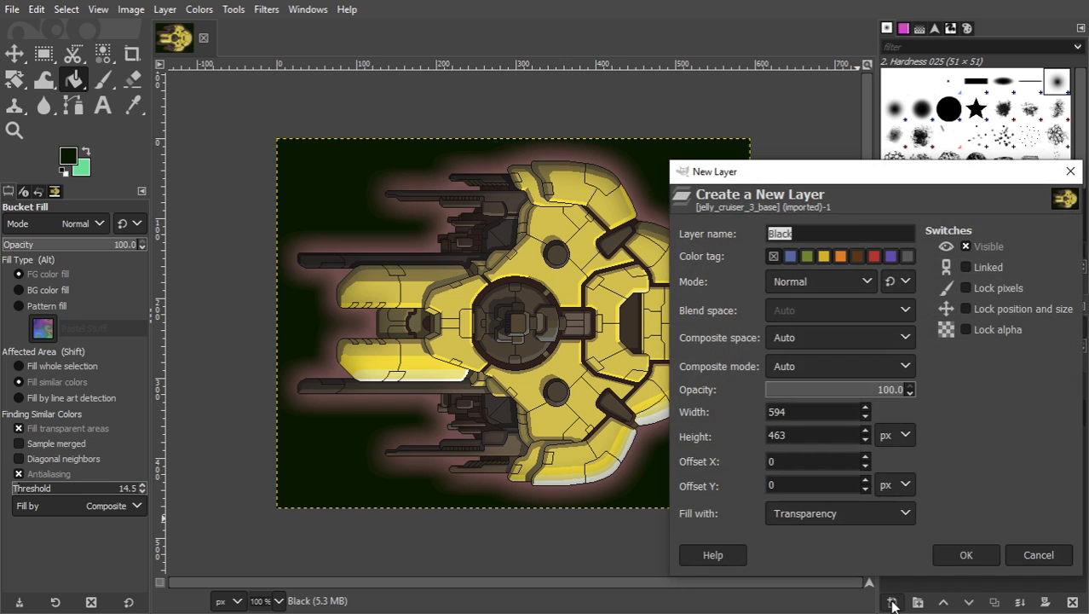
text(White)
key(Return)
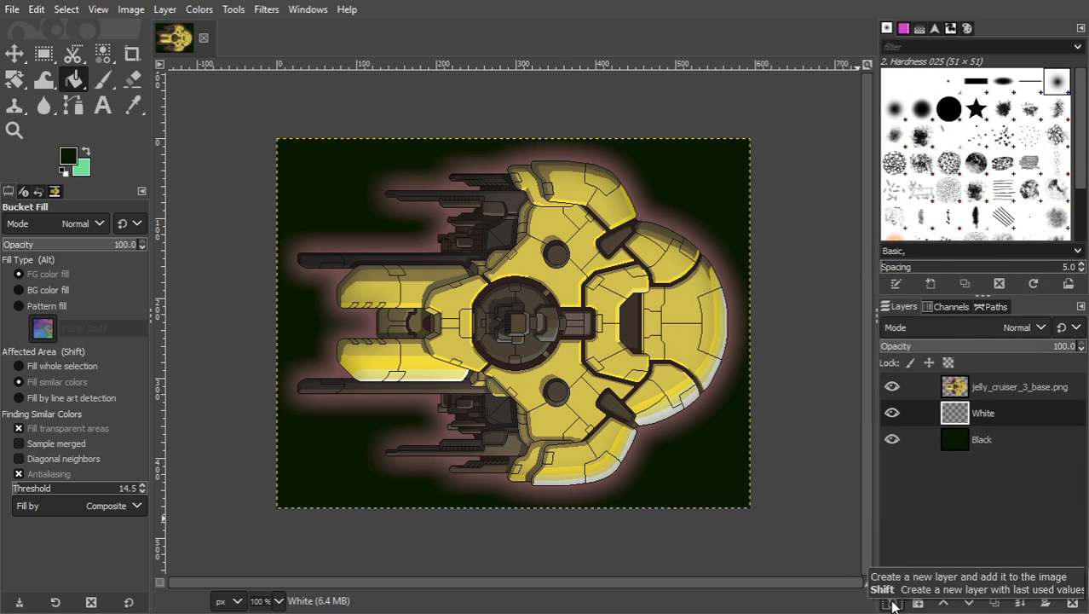
key(x)
click(731, 446)
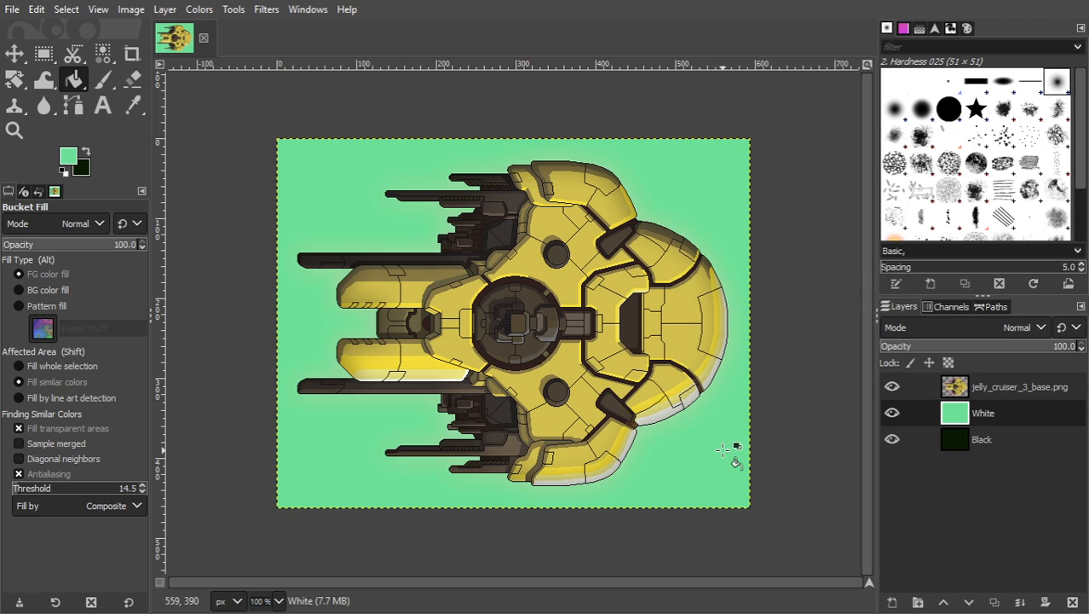
Hide the White layer, fuzzy-select the glow area around the ship on the jelly_cruiser_3_base.png layer, cut it out, and deselect.
click(895, 415)
click(981, 376)
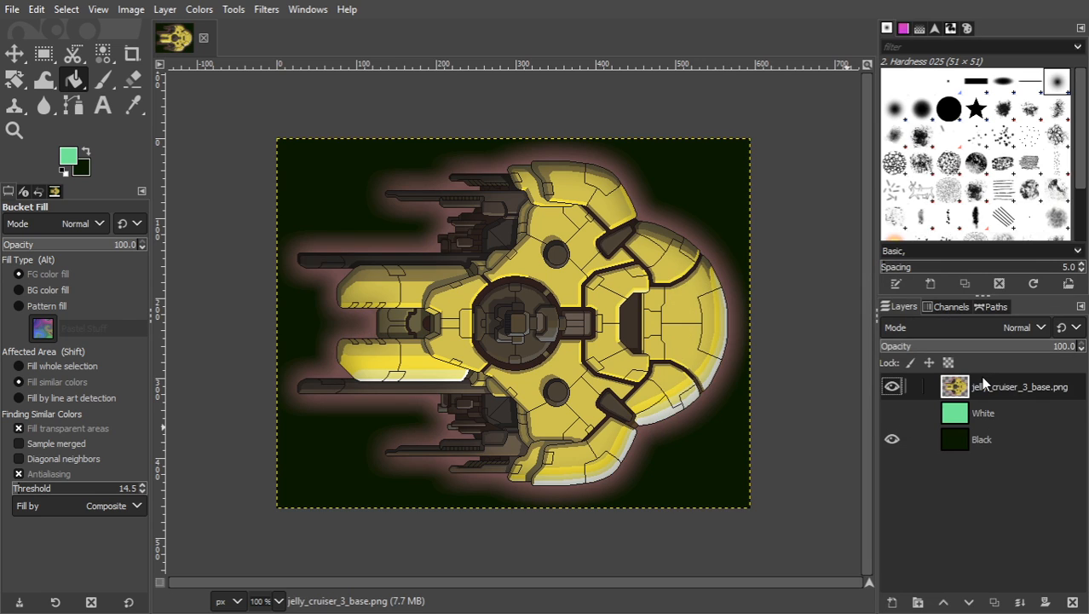
key(u)
click(671, 214)
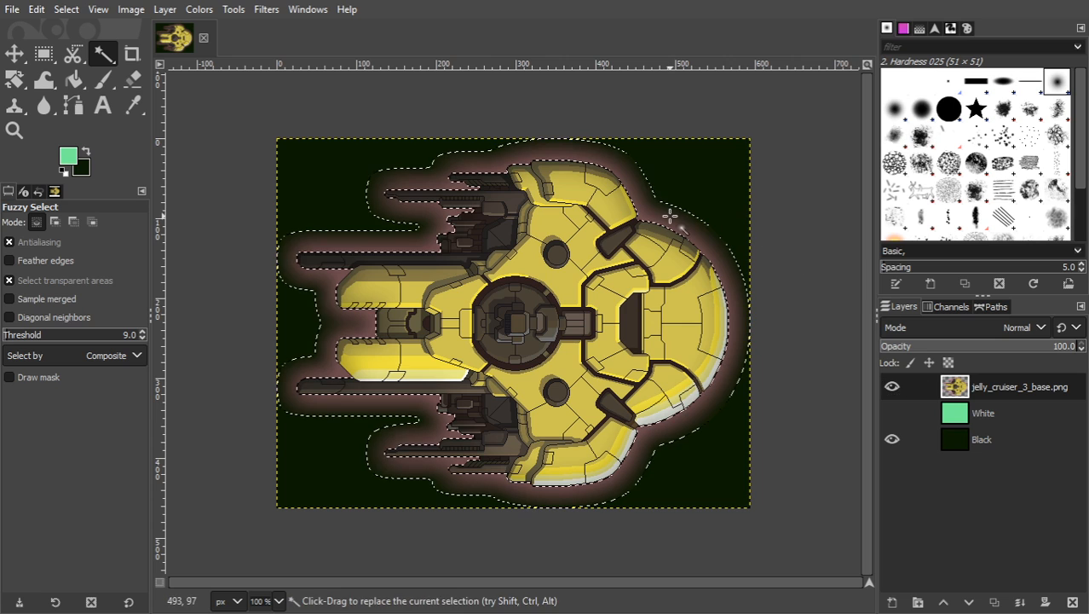
key(ctrl+x)
key(shift+ctrl+a)
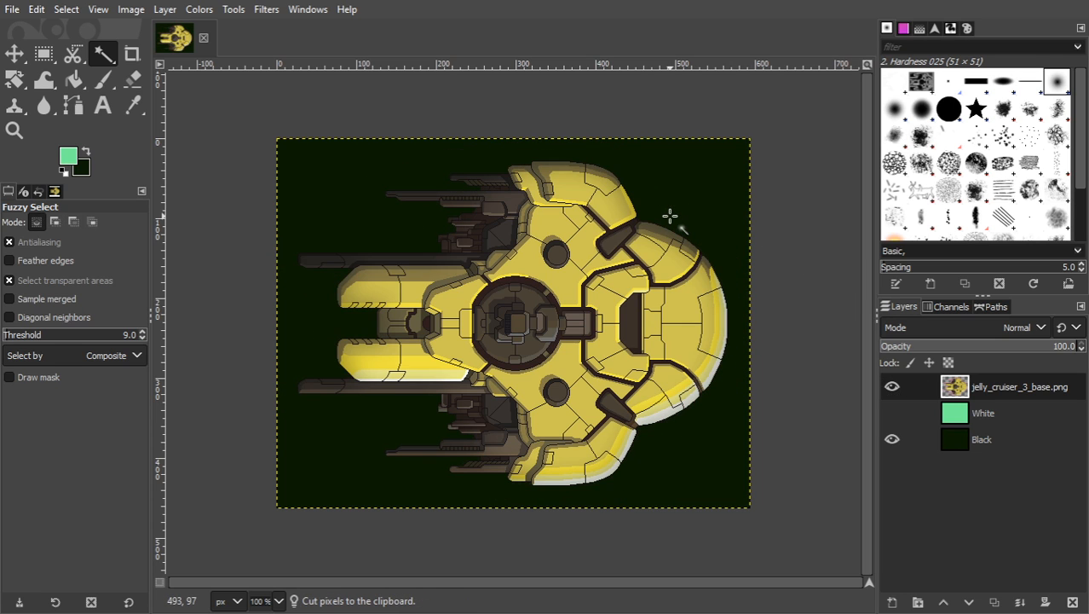
Hide the Black layer and add two transparent layers named Outline and Internals above the ship layer.
click(891, 440)
click(892, 601)
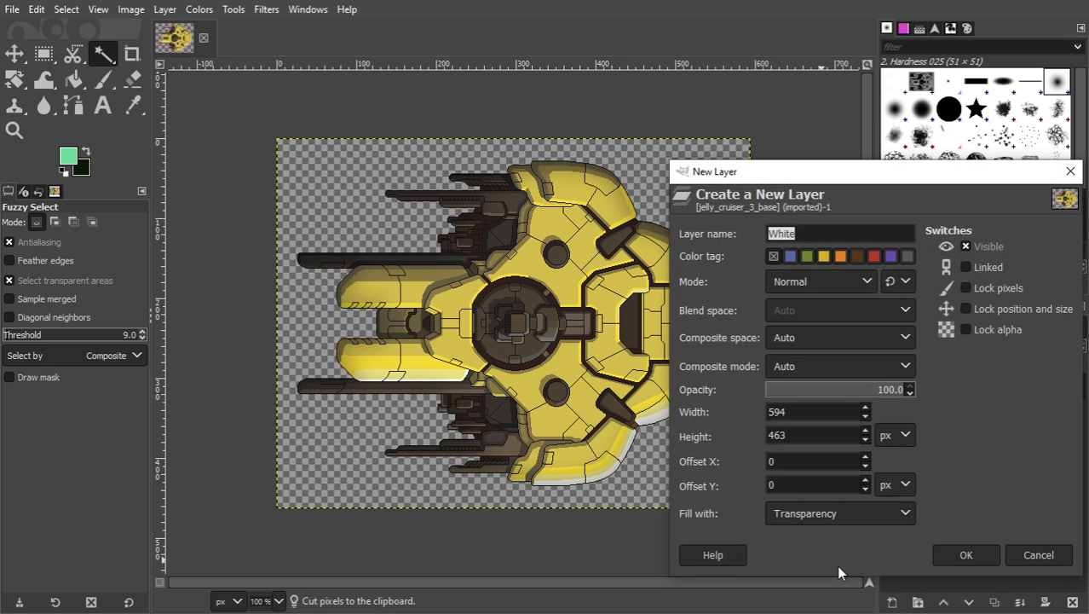
text(Outline)
key(Return)
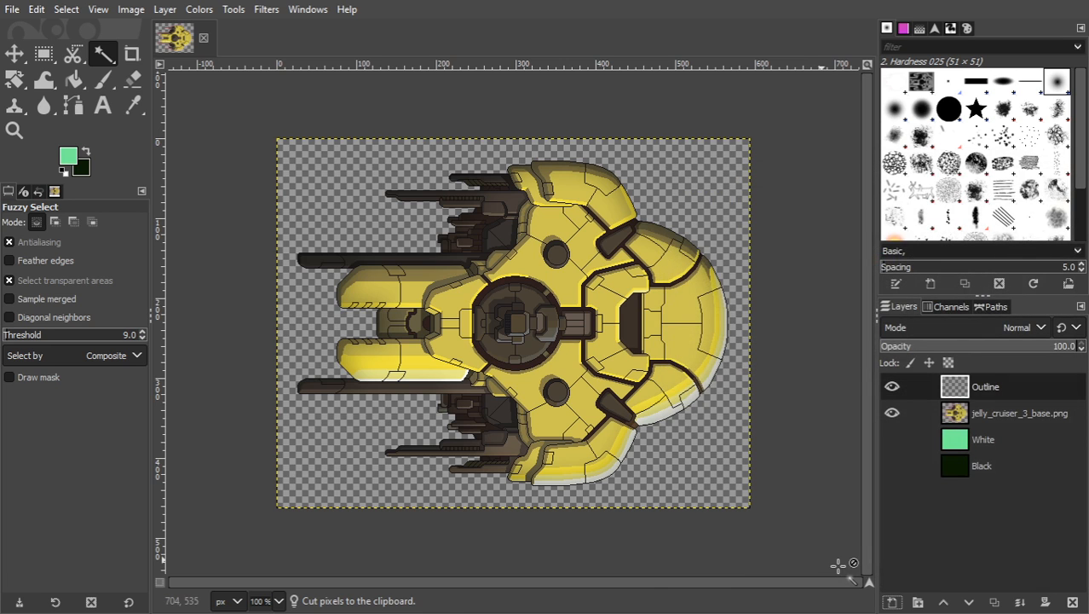
click(892, 602)
text(In)
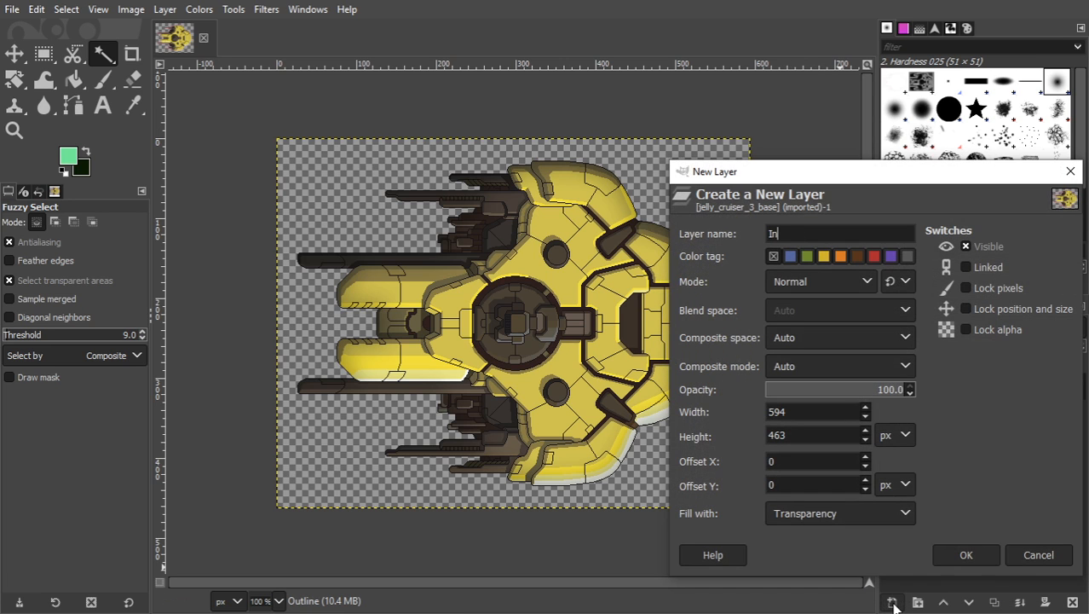
text(ternals)
key(Return)
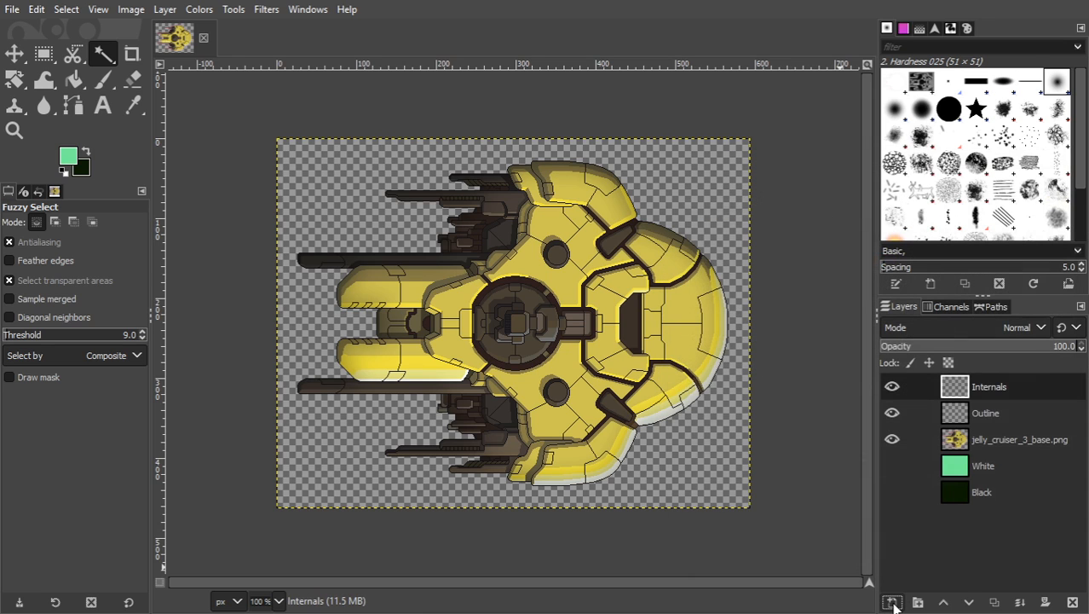
Select the ship layer's dark inner line color with Select by Color at threshold 1.5 and copy those pixels.
key(shift+o)
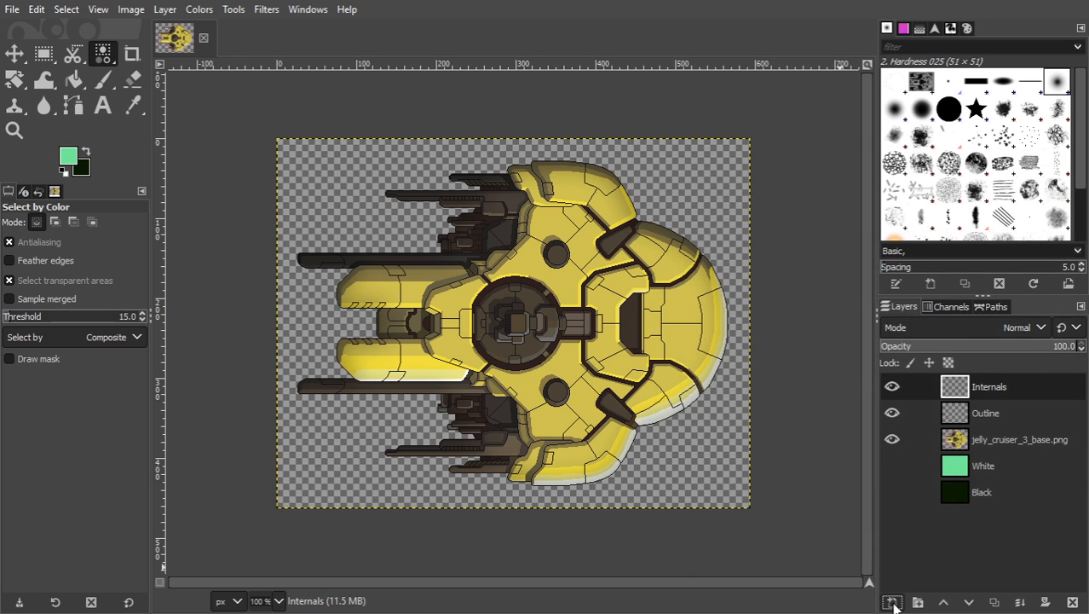
click(980, 439)
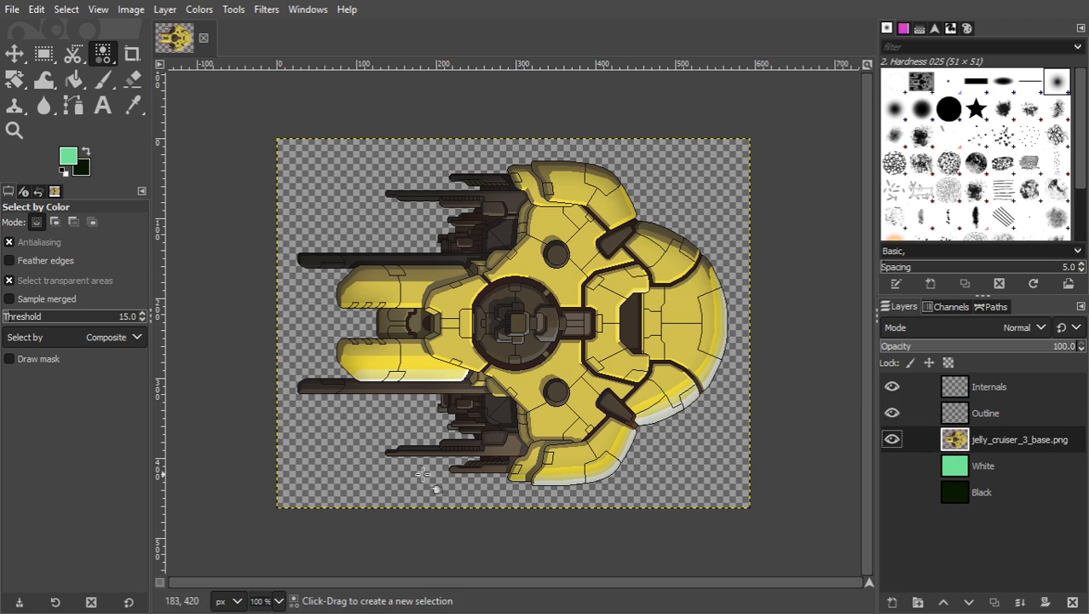
click(4, 320)
click(277, 601)
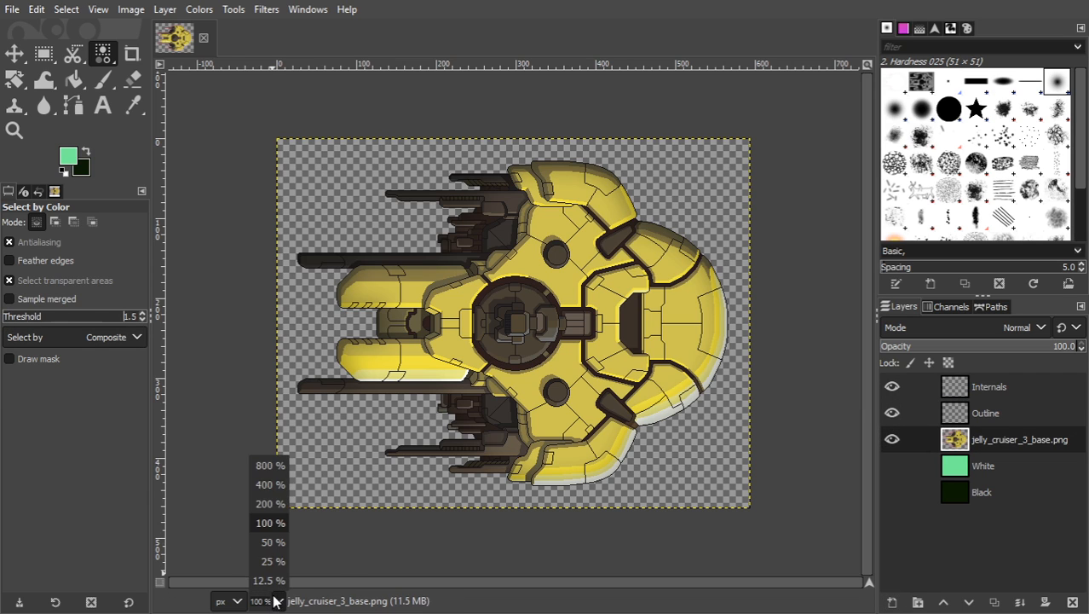
click(269, 465)
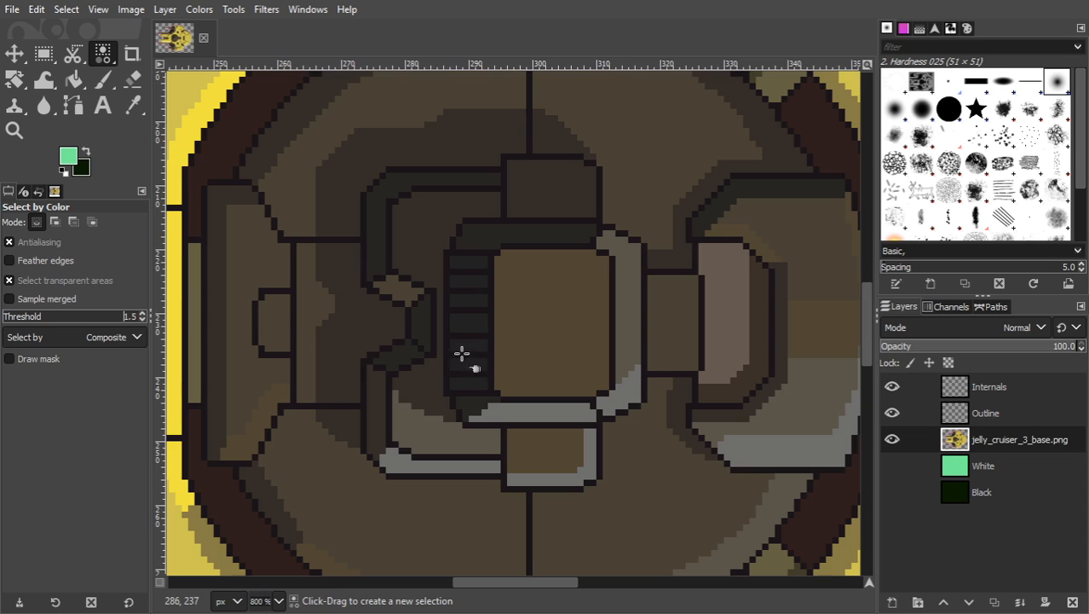
click(292, 326)
key(ctrl+c)
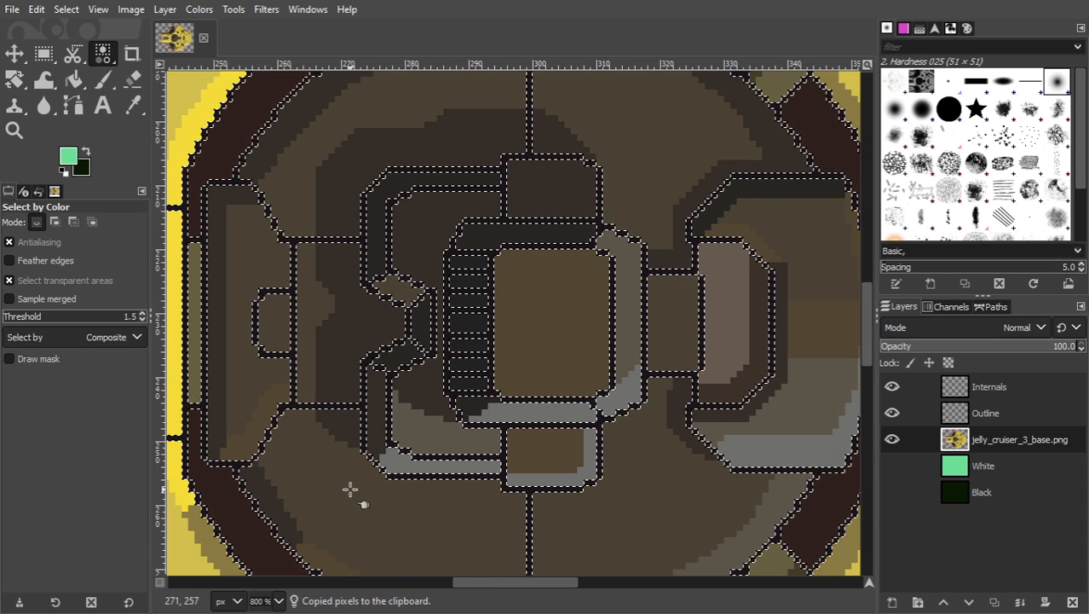
Paste the copied lines onto the Outline layer, anchor them, and check them against the White layer with the ship layer hidden.
click(276, 600)
click(272, 523)
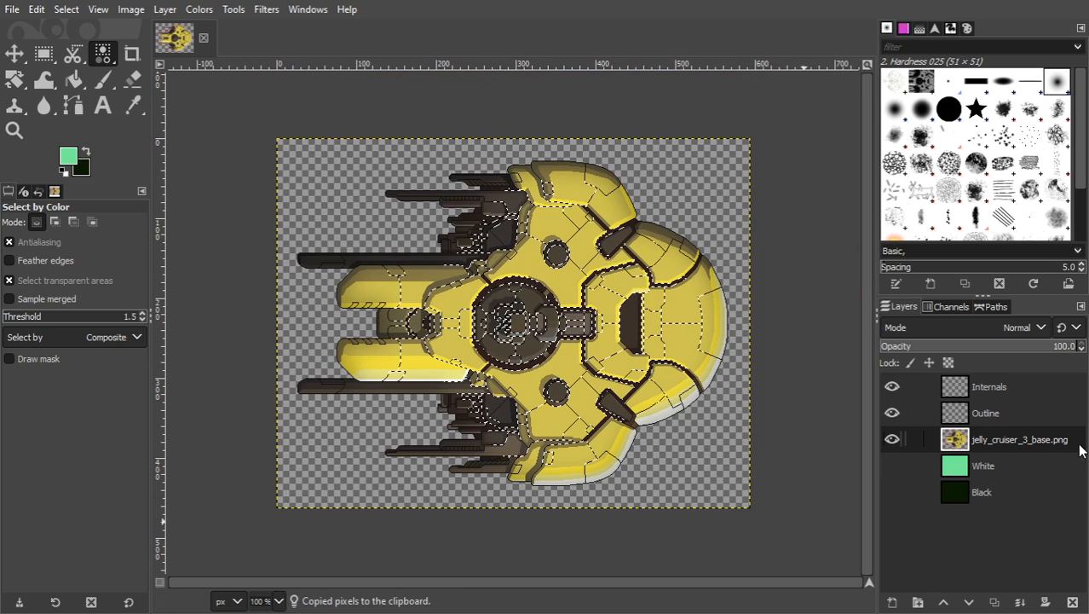
click(954, 413)
key(ctrl+v)
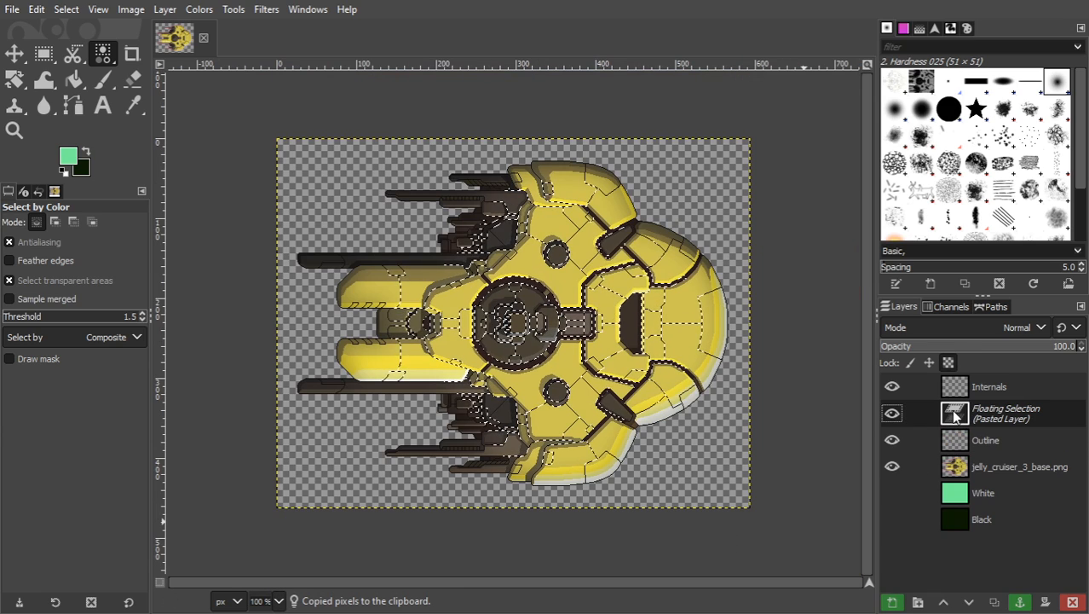
click(892, 466)
click(891, 492)
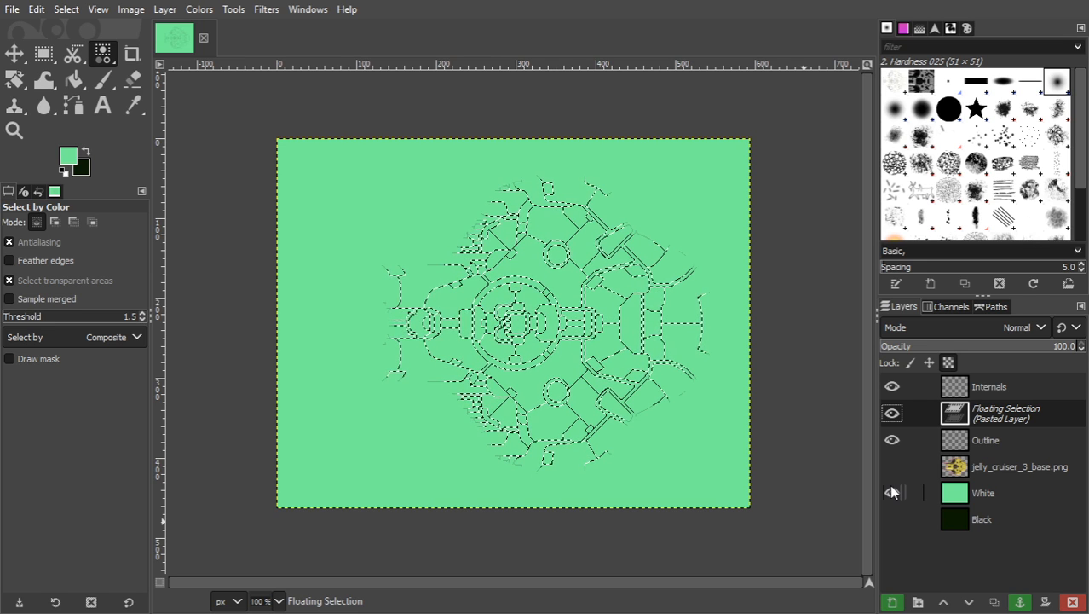
click(892, 493)
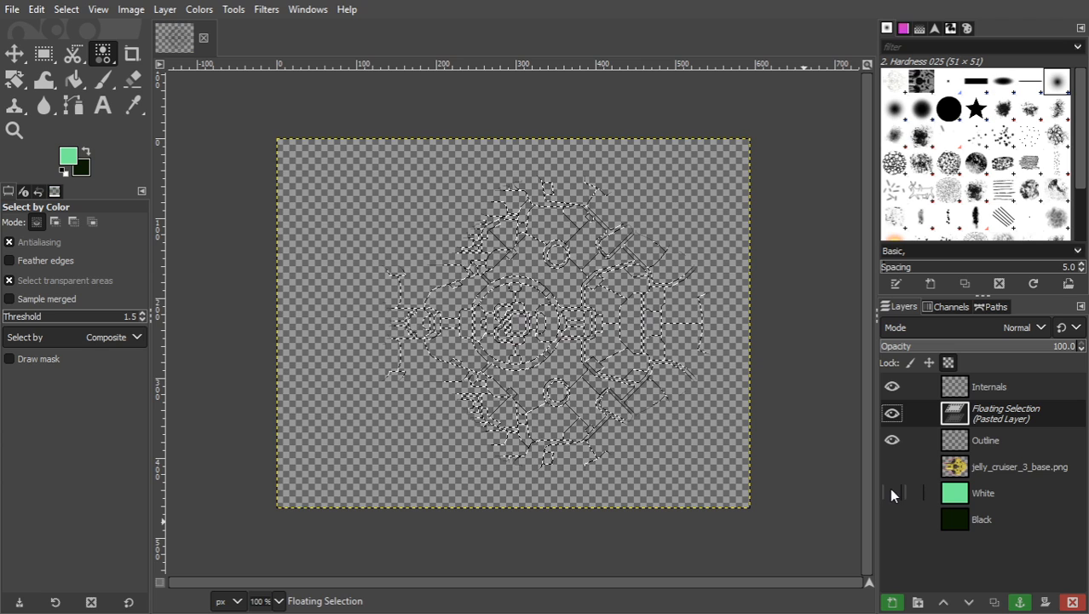
click(1020, 601)
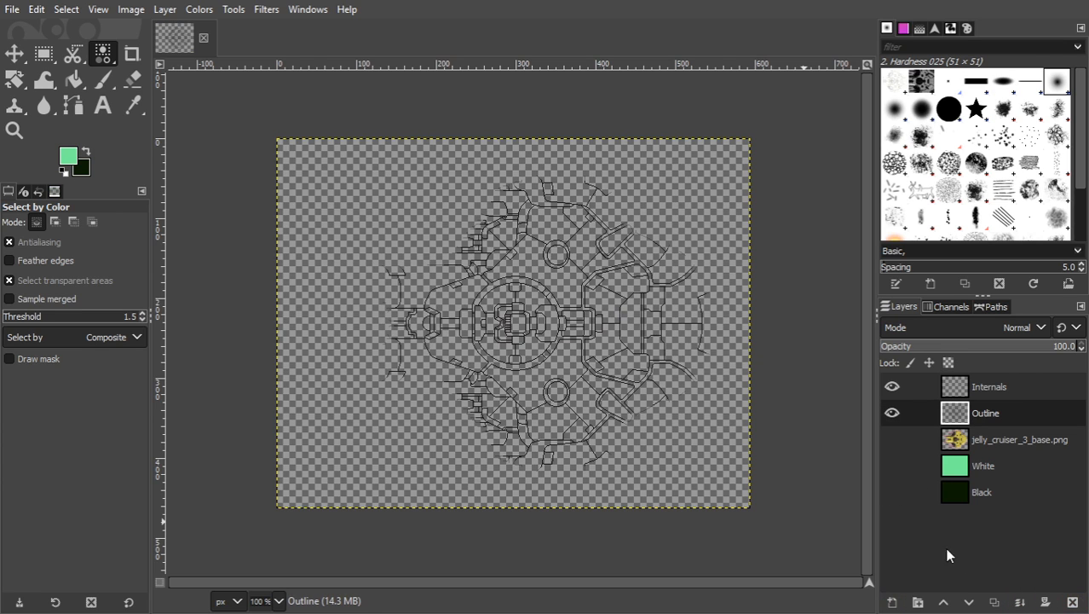
click(888, 466)
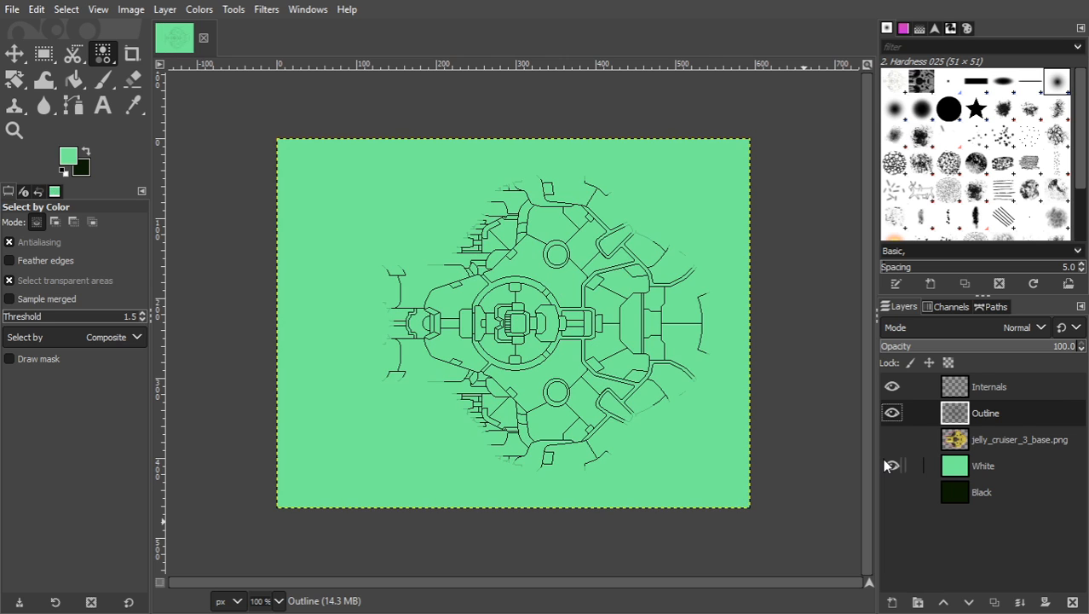
click(888, 466)
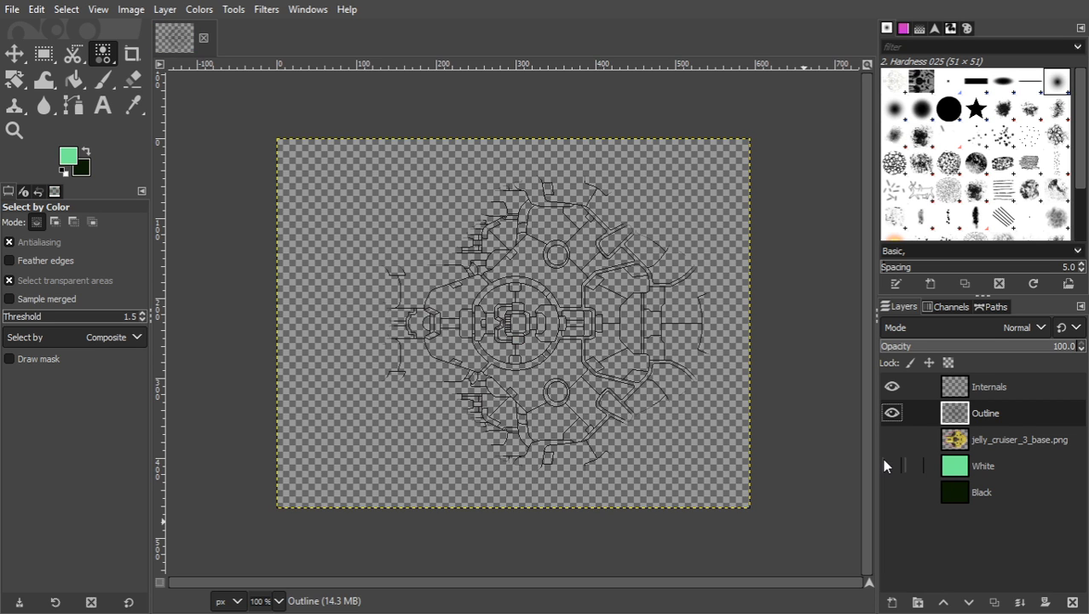
Reset the colors to default black and white, show the White layer, and fill it with white.
key(x)
key(d)
key(shift+b)
click(920, 465)
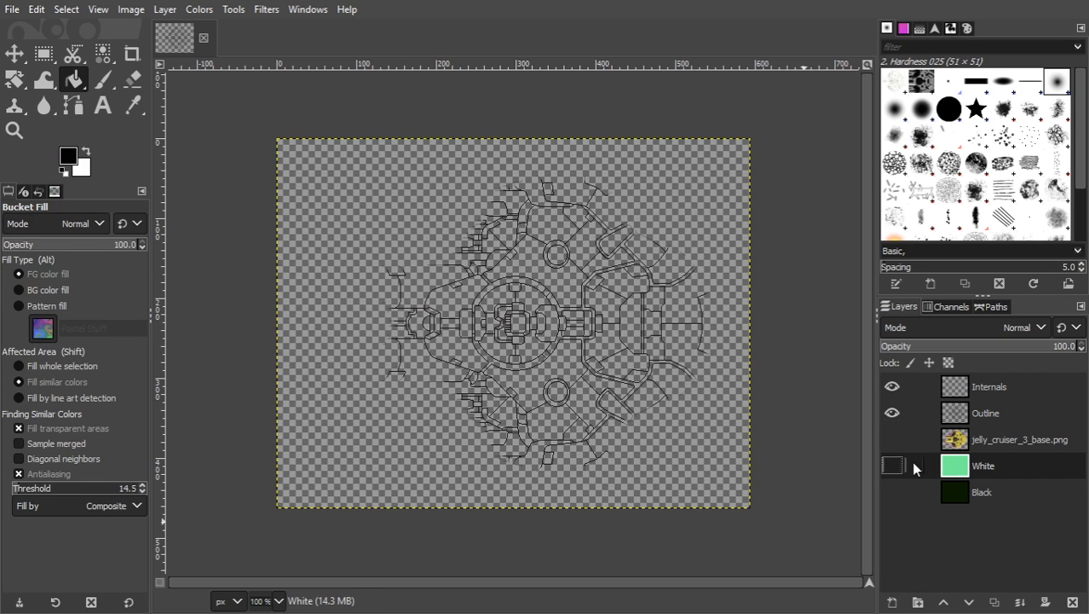
click(888, 466)
click(717, 479)
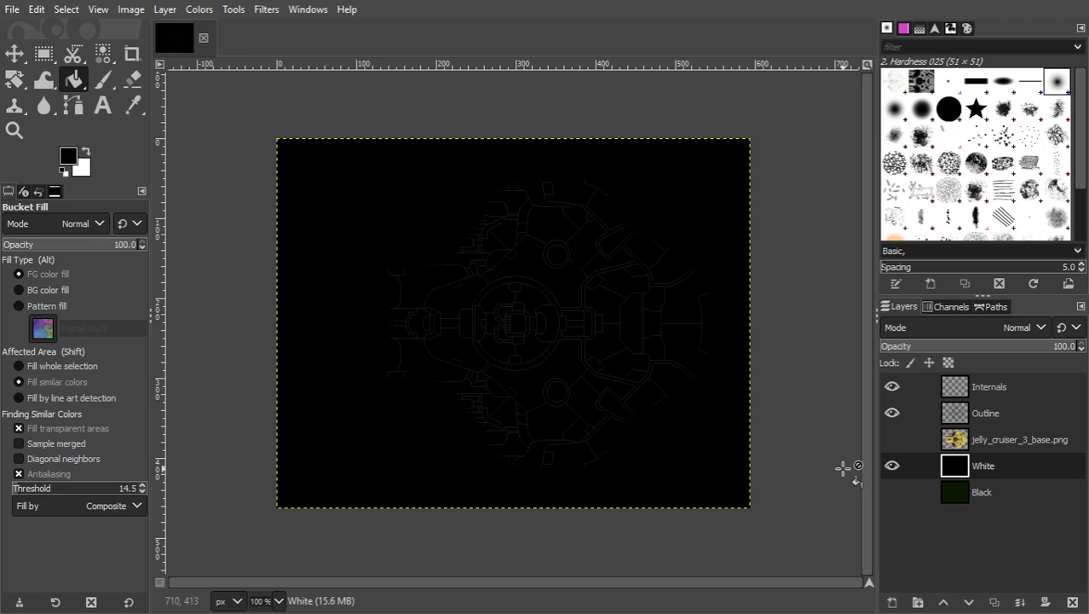
key(x)
click(712, 460)
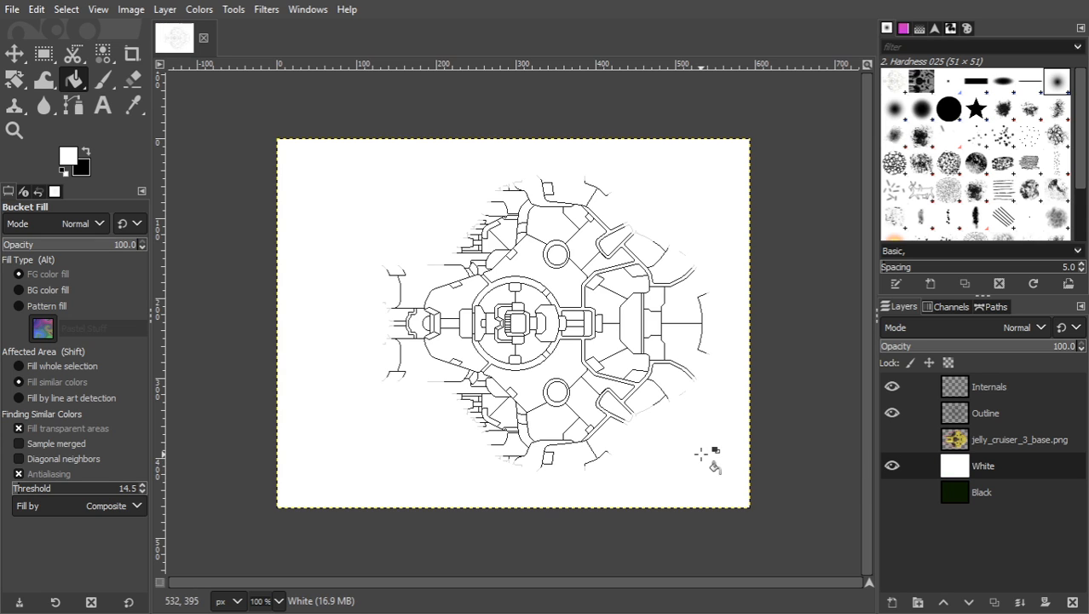
Hide the White layer, show the ship layer, and build a Select by Color selection from several of its dark line shades.
click(891, 465)
click(891, 438)
key(shift+o)
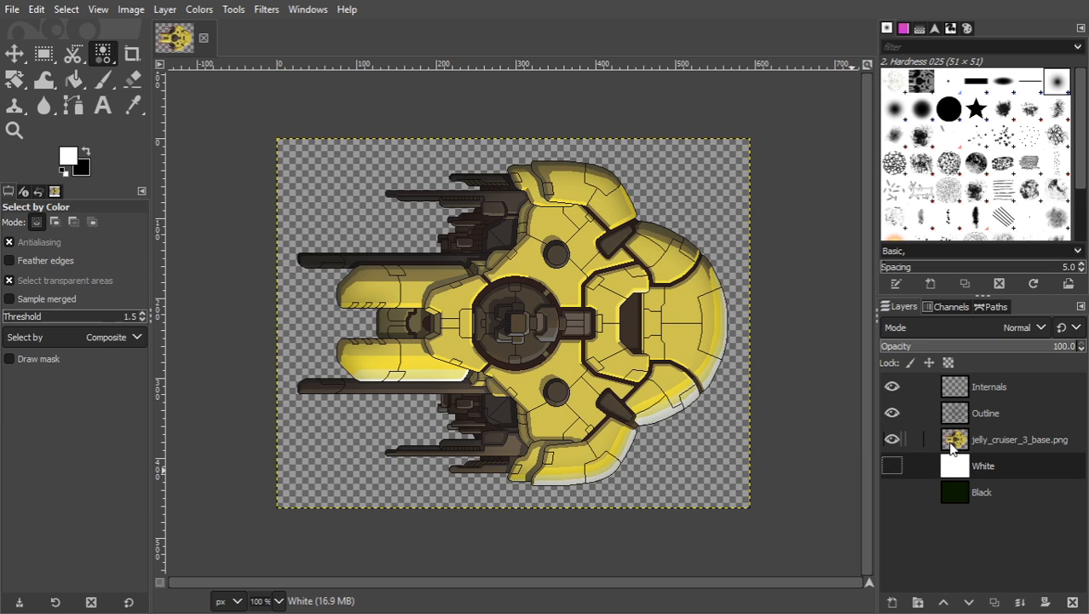
click(277, 602)
click(267, 482)
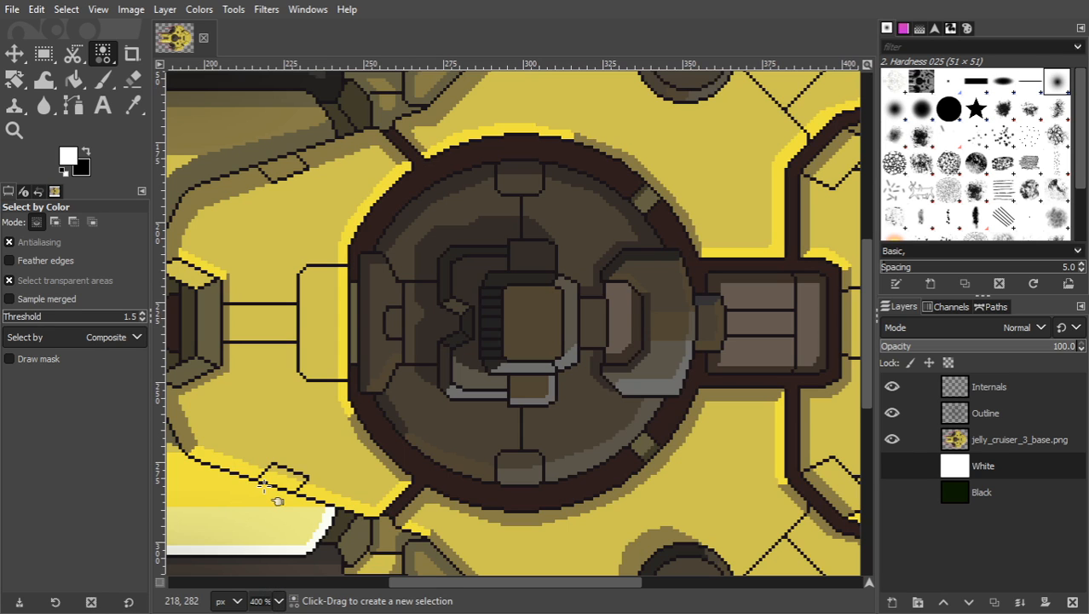
click(277, 601)
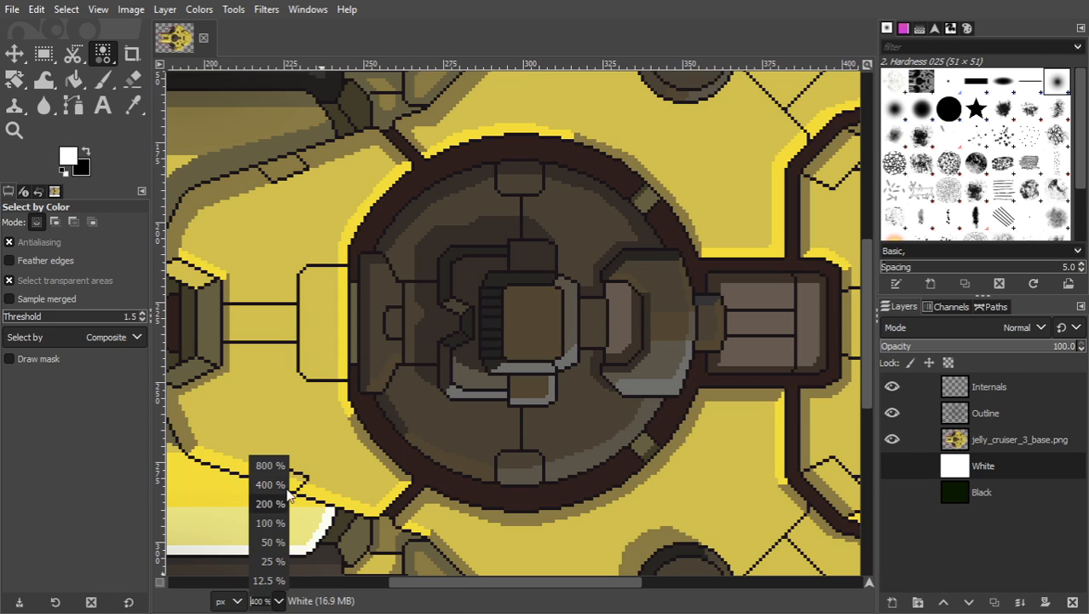
click(285, 467)
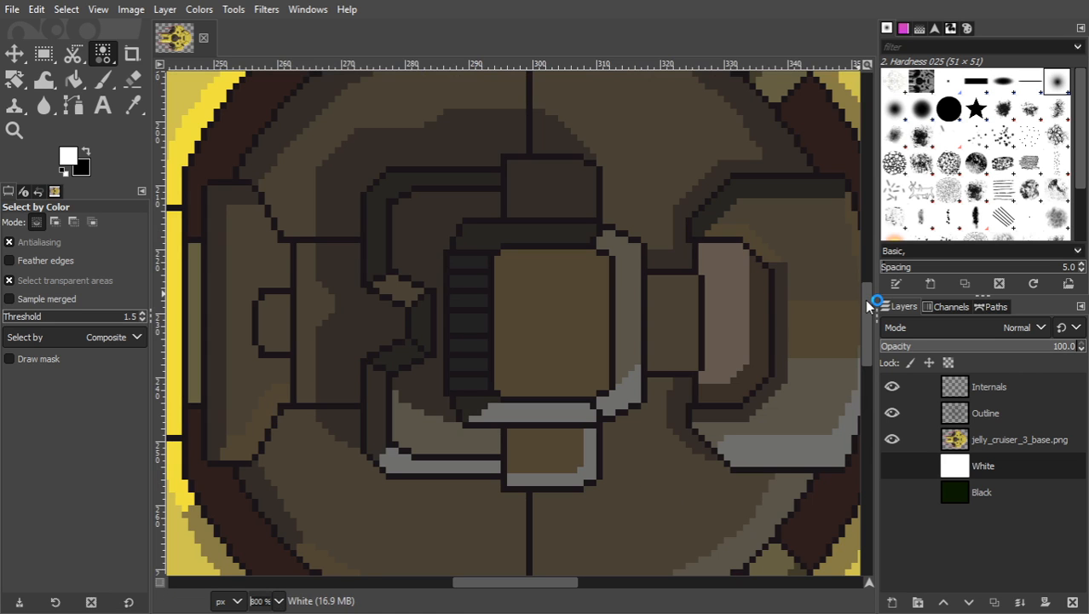
drag(867, 300, 869, 91)
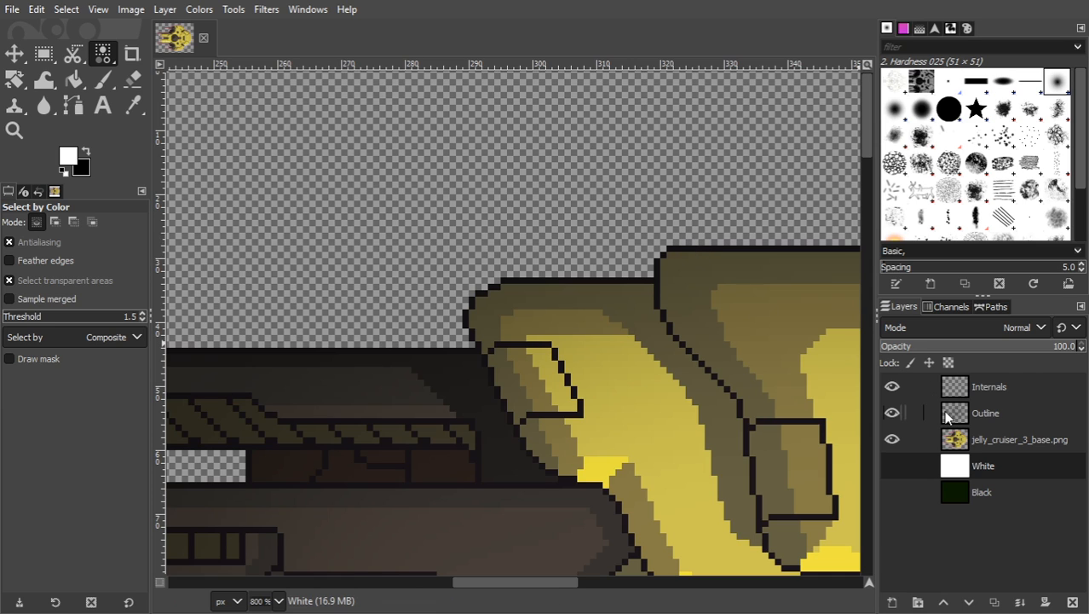
click(956, 439)
click(693, 249)
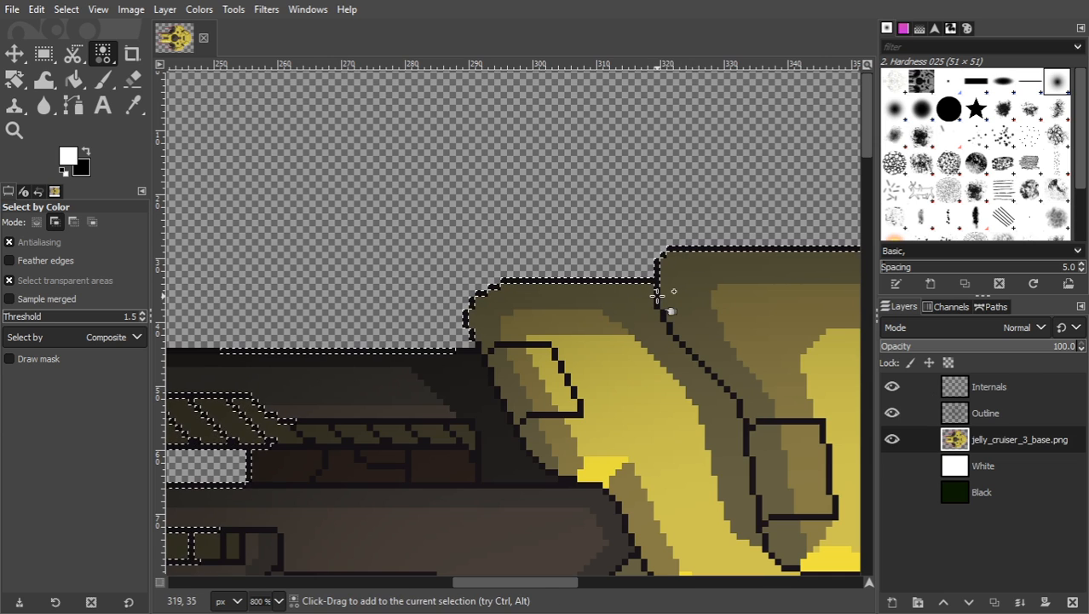
shift+click(654, 295)
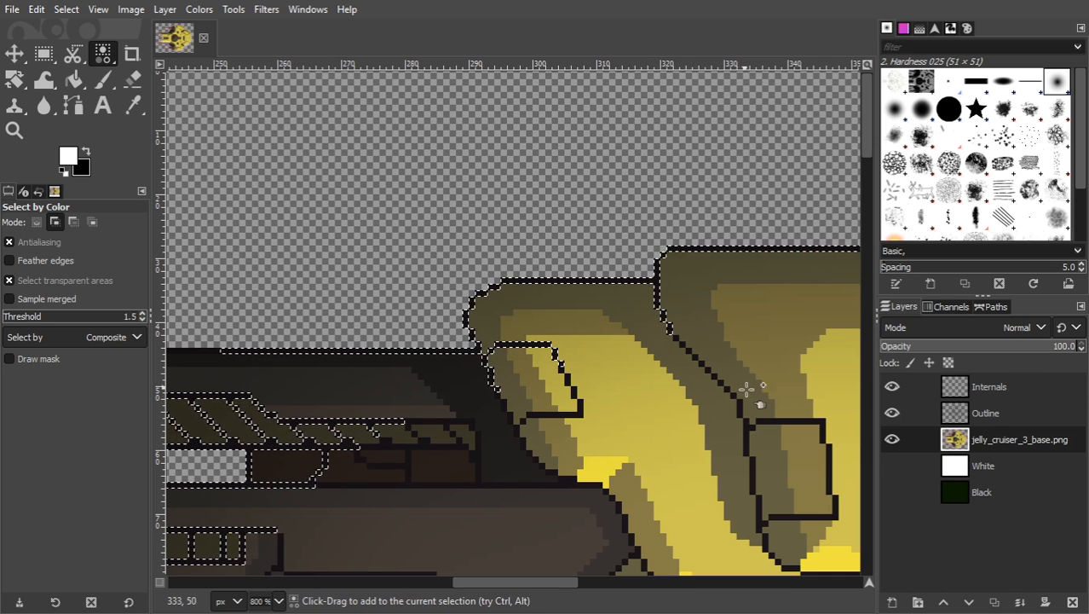
shift+click(739, 406)
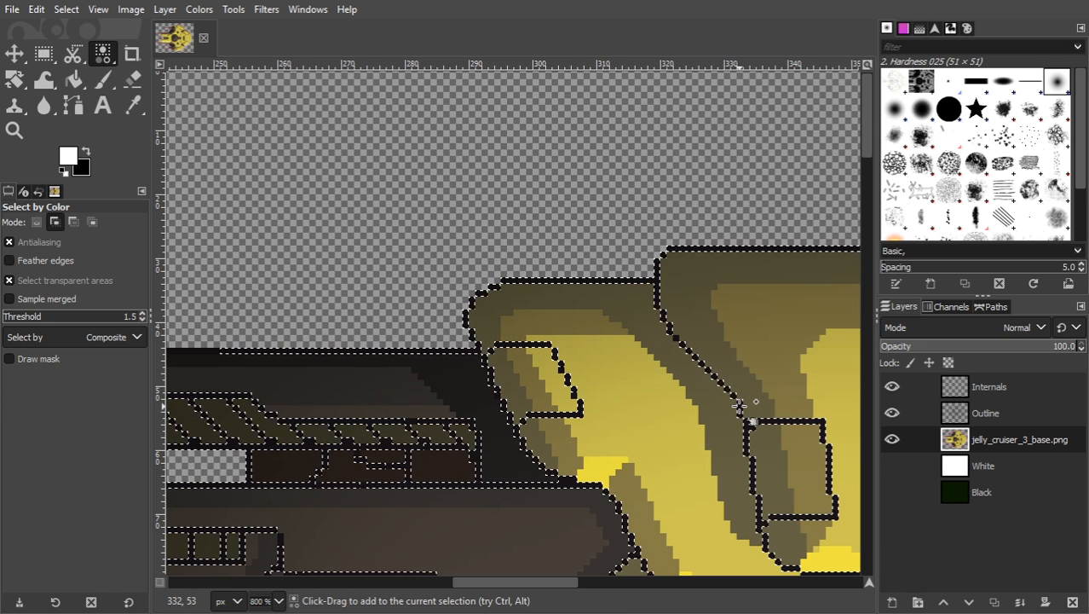
Raise the Select by Color threshold to 9.0, reselect the ship's dark line color, and copy the selected pixels.
click(7, 316)
click(6, 316)
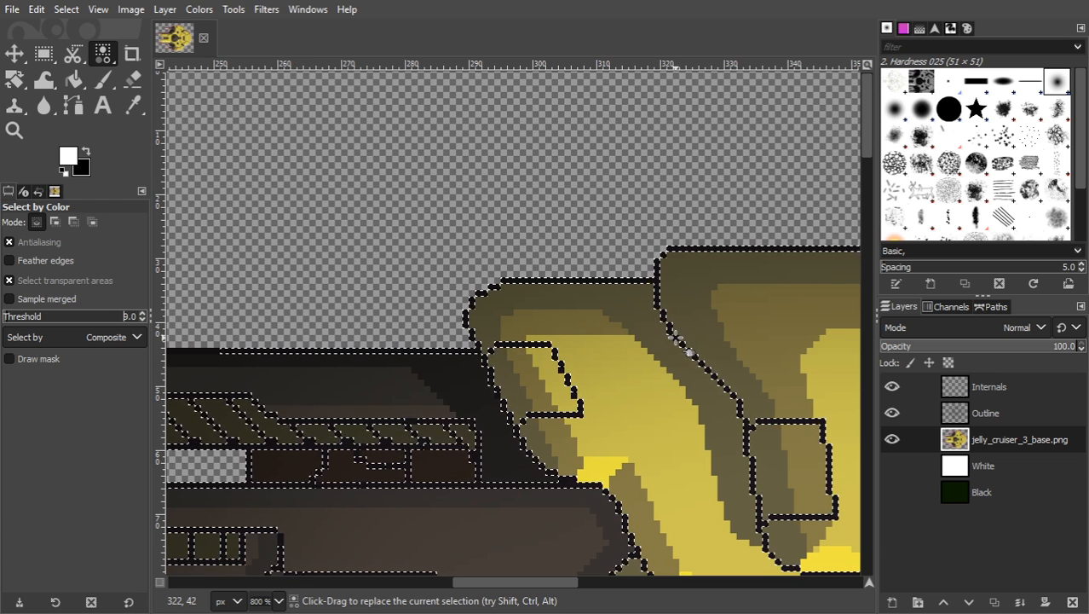
shift+click(687, 354)
key(ctrl+c)
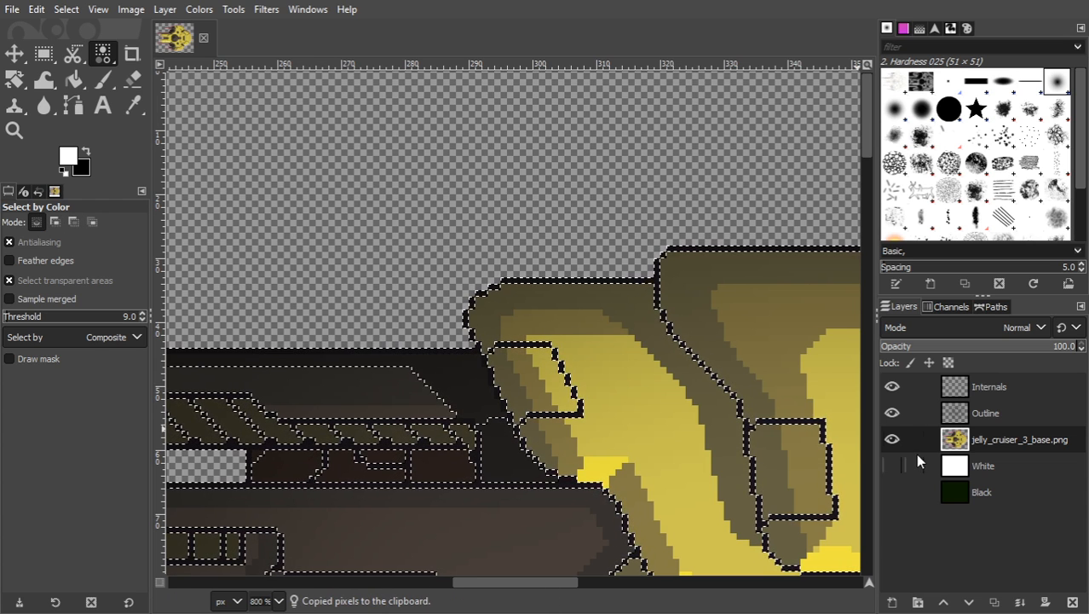
Show the White layer, hide the ship layer, then paste the copied lines onto the Outline layer and anchor them.
click(892, 465)
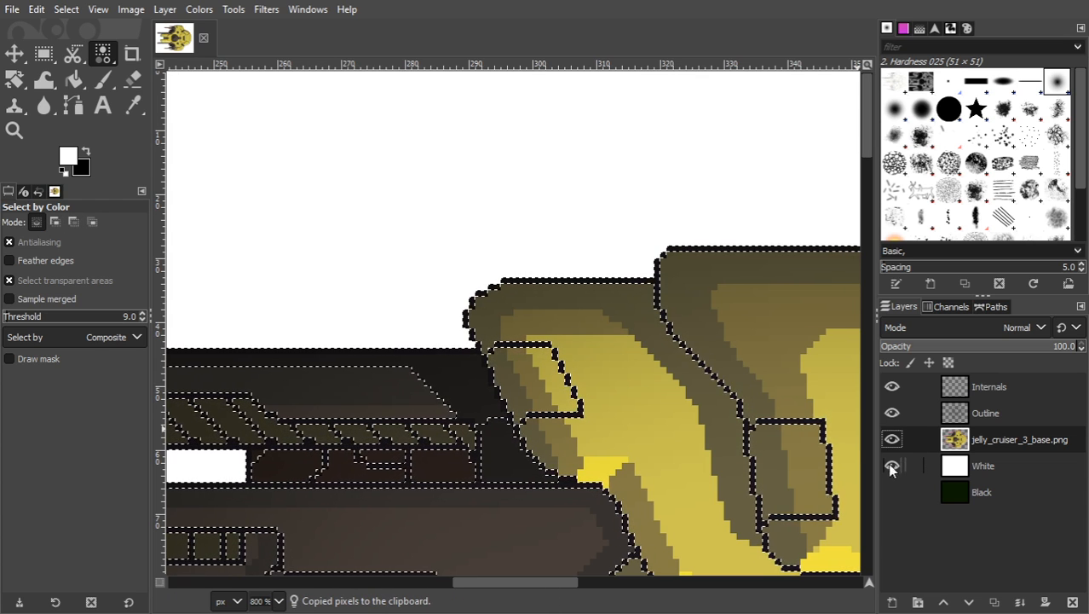
click(277, 601)
click(277, 522)
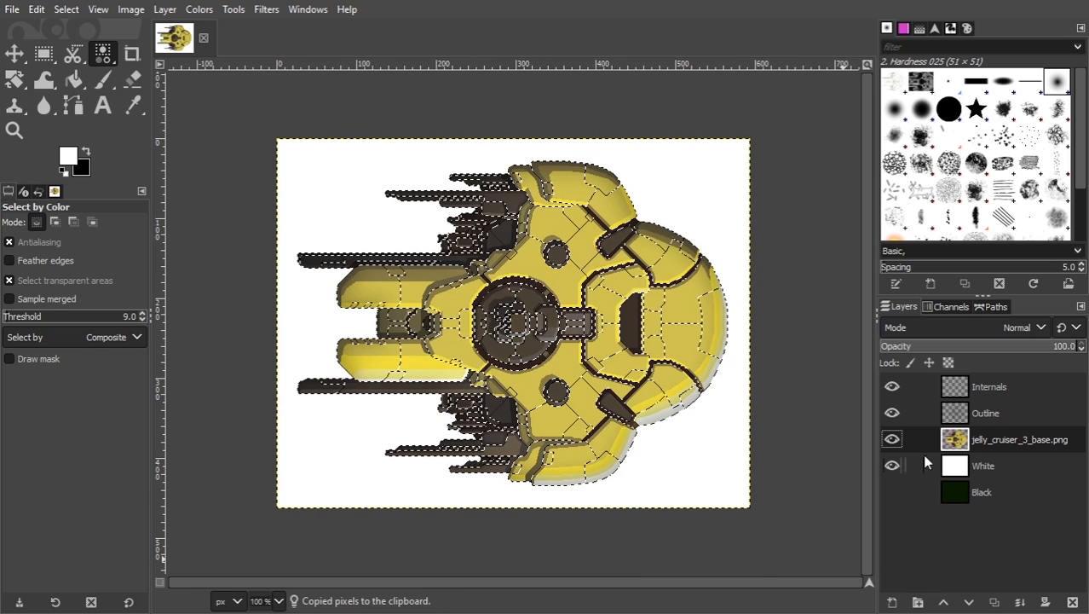
click(892, 439)
click(966, 410)
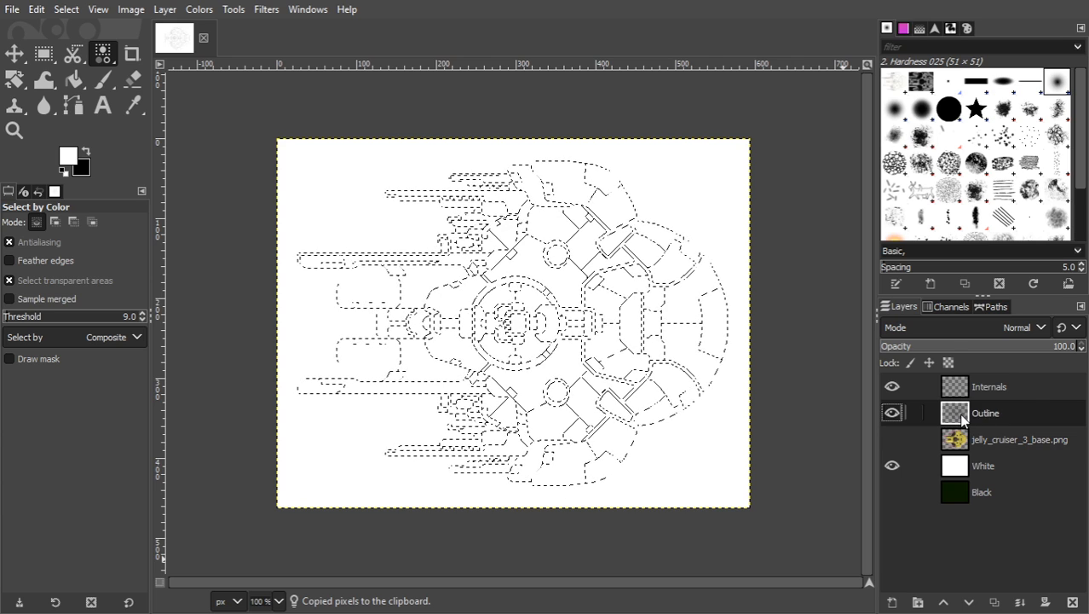
key(ctrl+v)
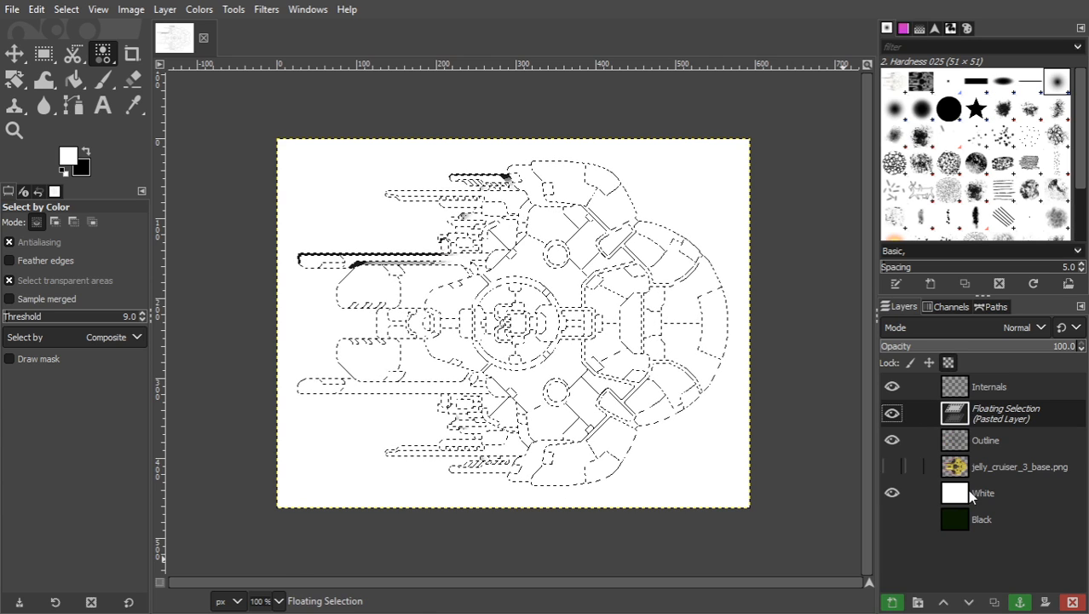
click(1020, 602)
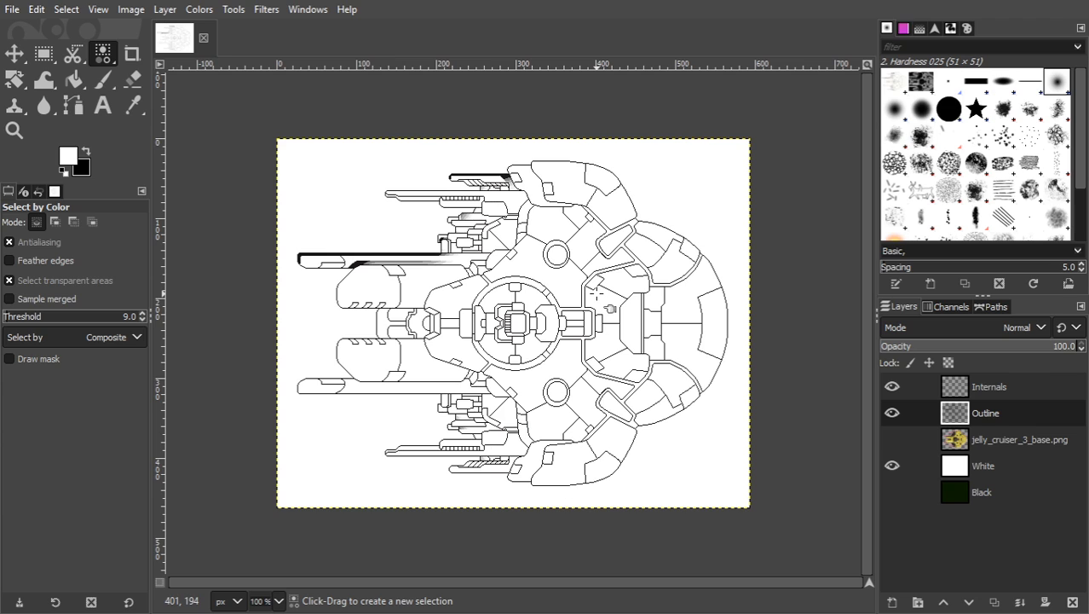
key(u)
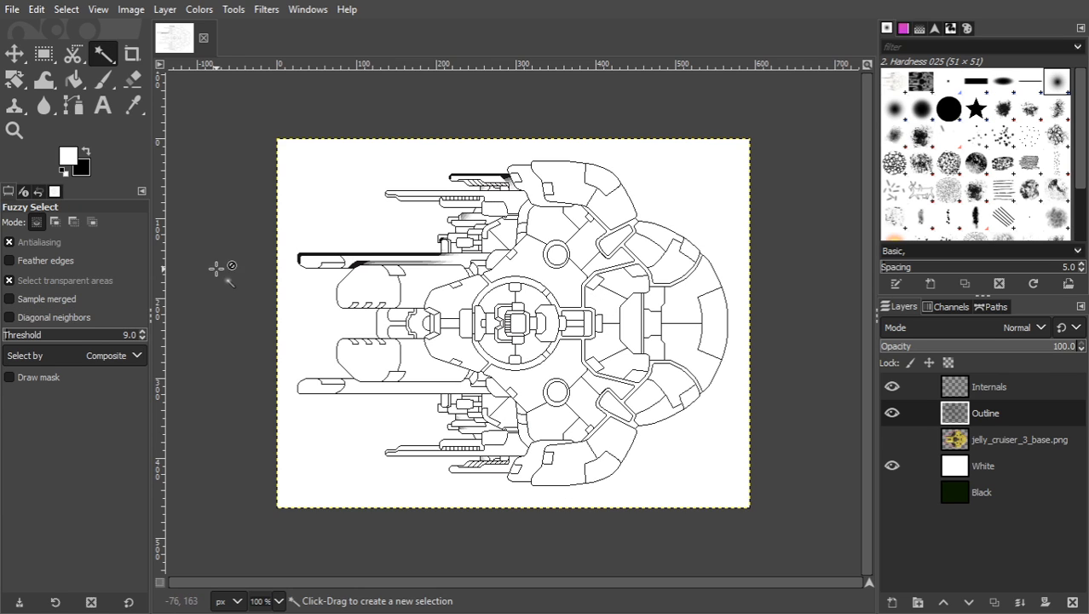
click(324, 253)
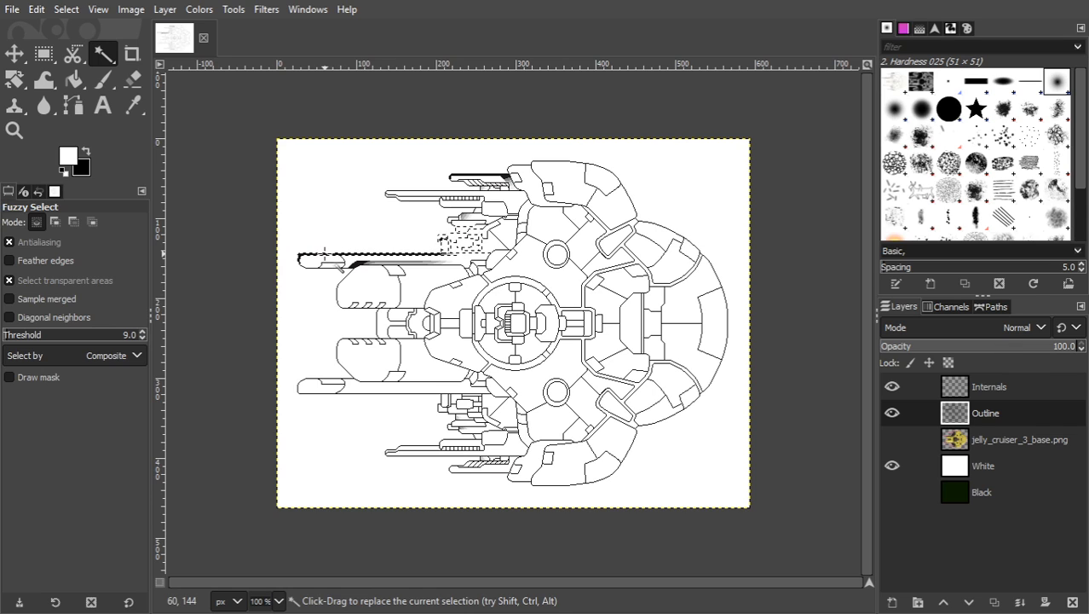
key(ctrl+shift)
key(ctrl+shift+a)
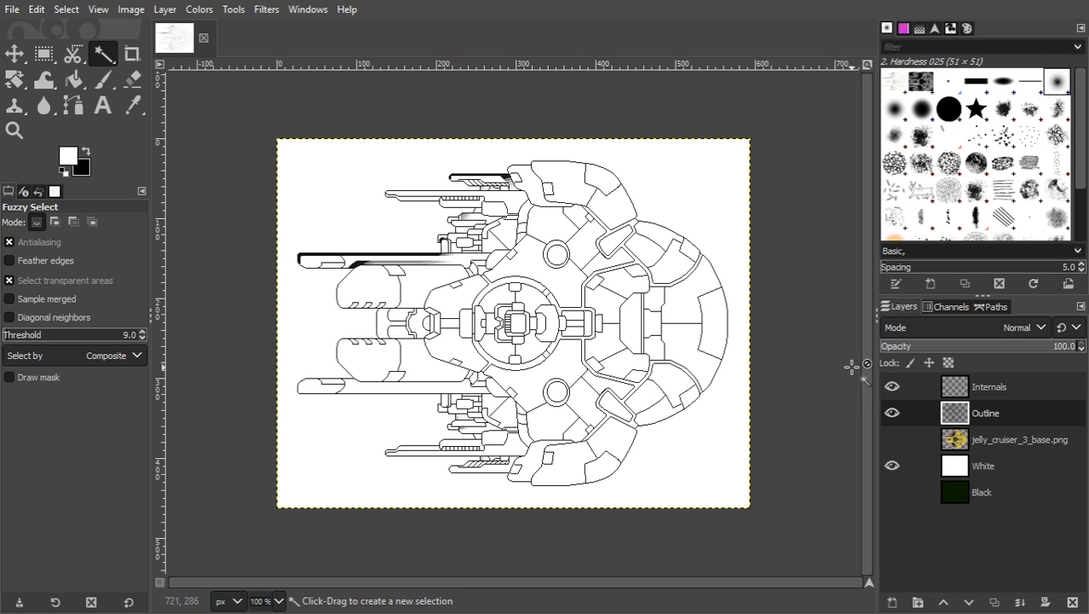
Show the ship layer, select its dark brown internal colors using Select by Color at threshold 9.0, and copy those pixels.
click(892, 438)
click(959, 442)
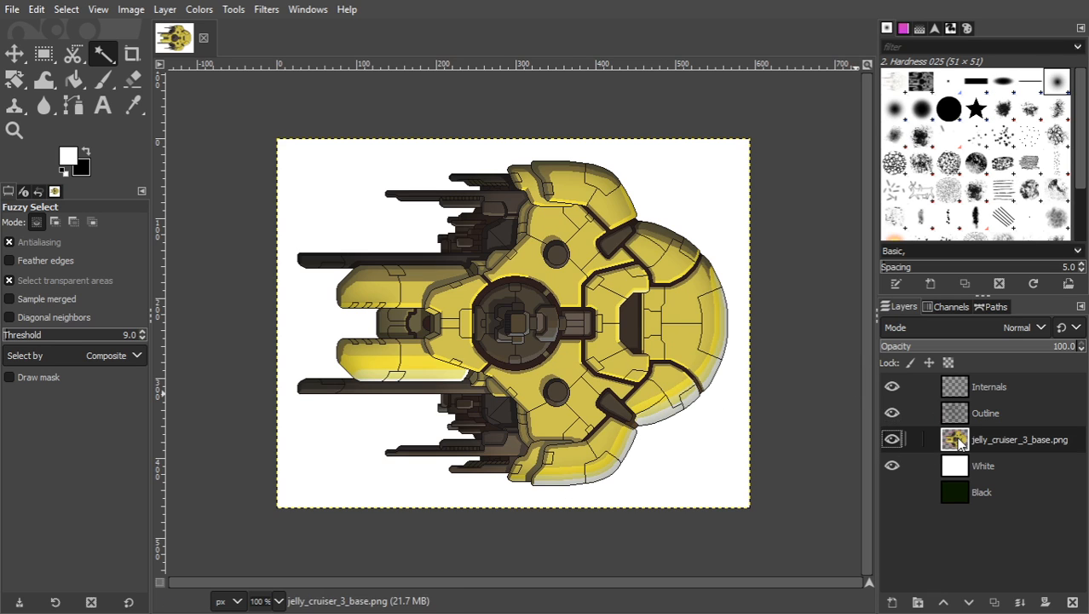
click(143, 331)
click(143, 332)
right_click(106, 62)
click(149, 81)
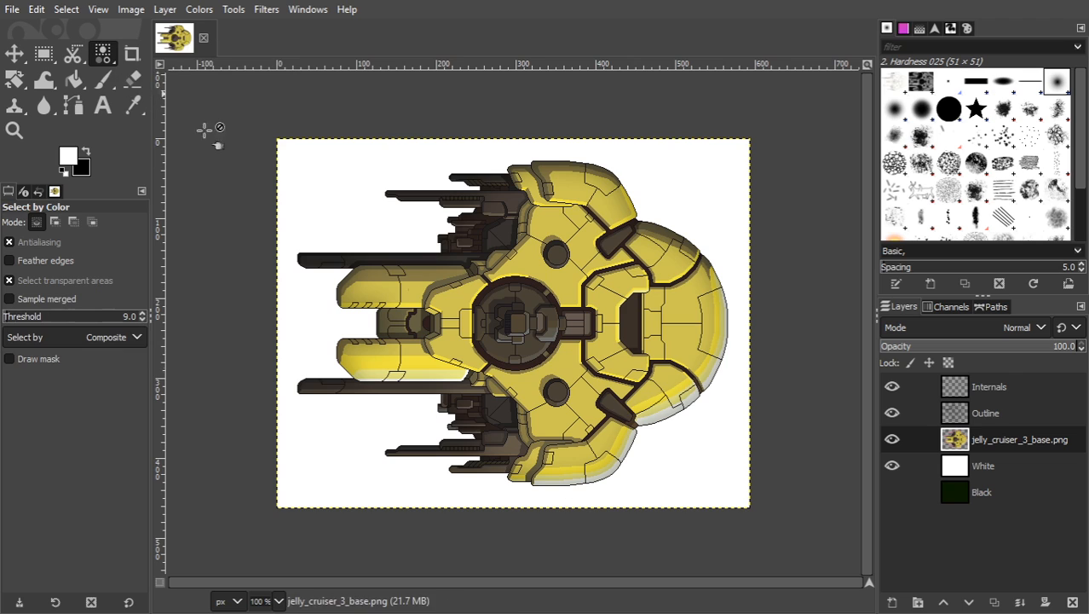
click(514, 349)
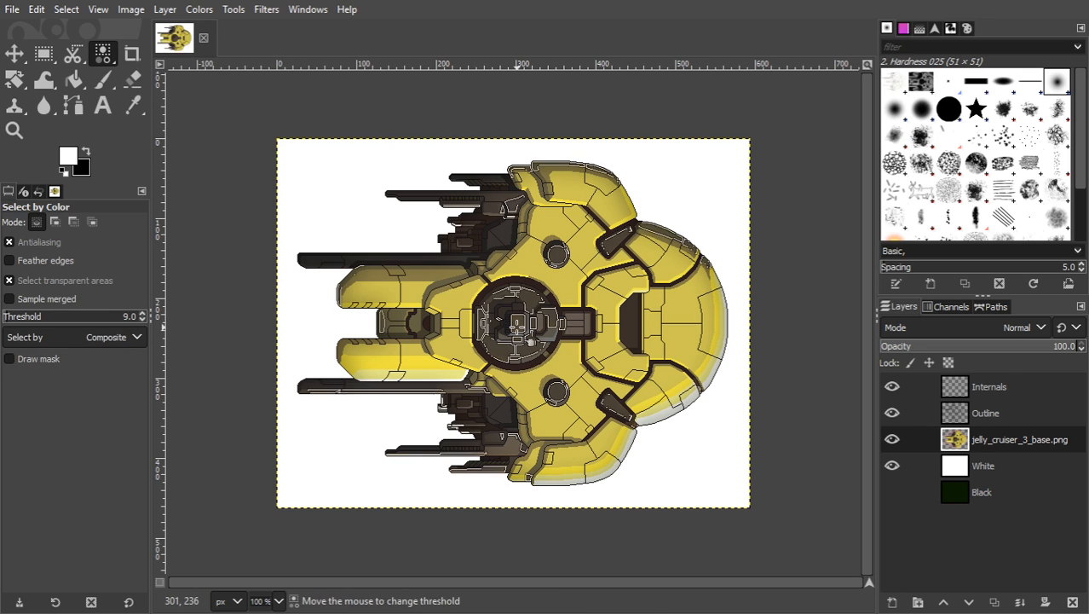
shift+click(635, 326)
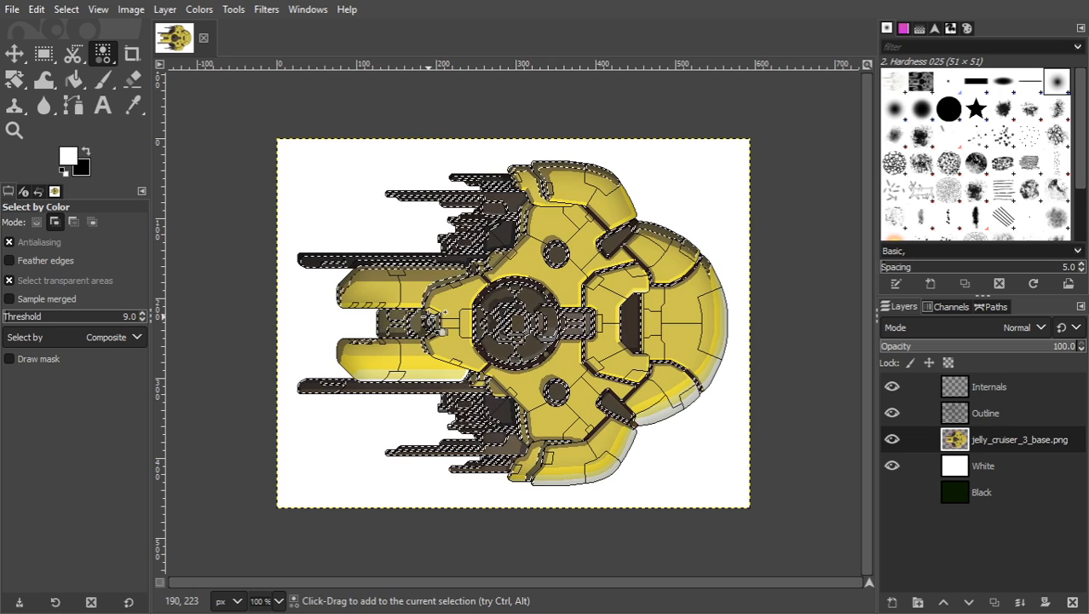
key(ctrl+c)
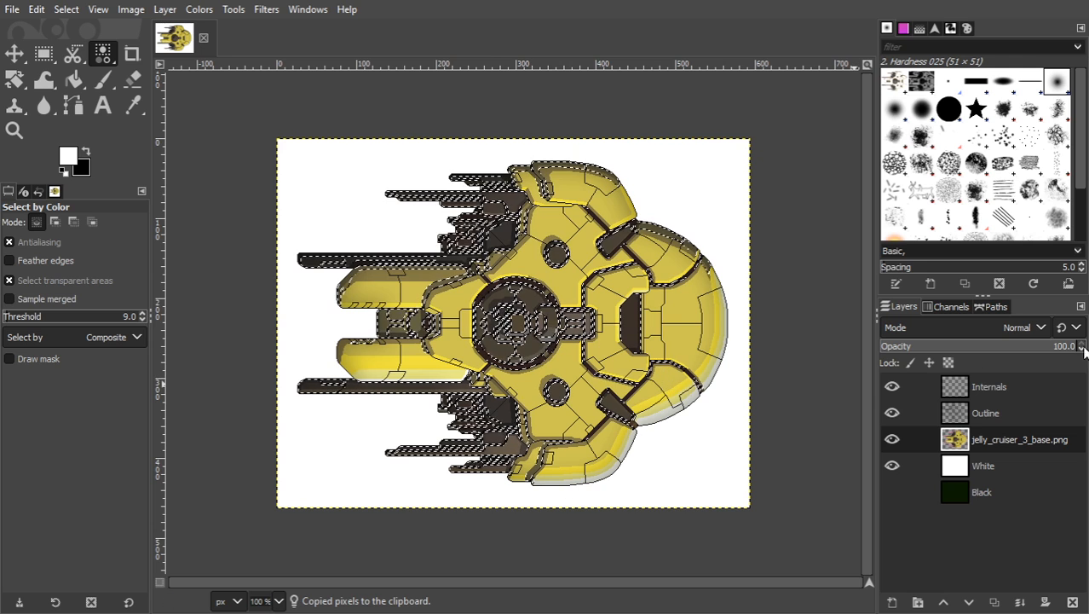
Paste the copied pixels onto the Internals layer, anchor them, hide the ship layer, and move Internals below Outline.
click(991, 387)
key(ctrl+v)
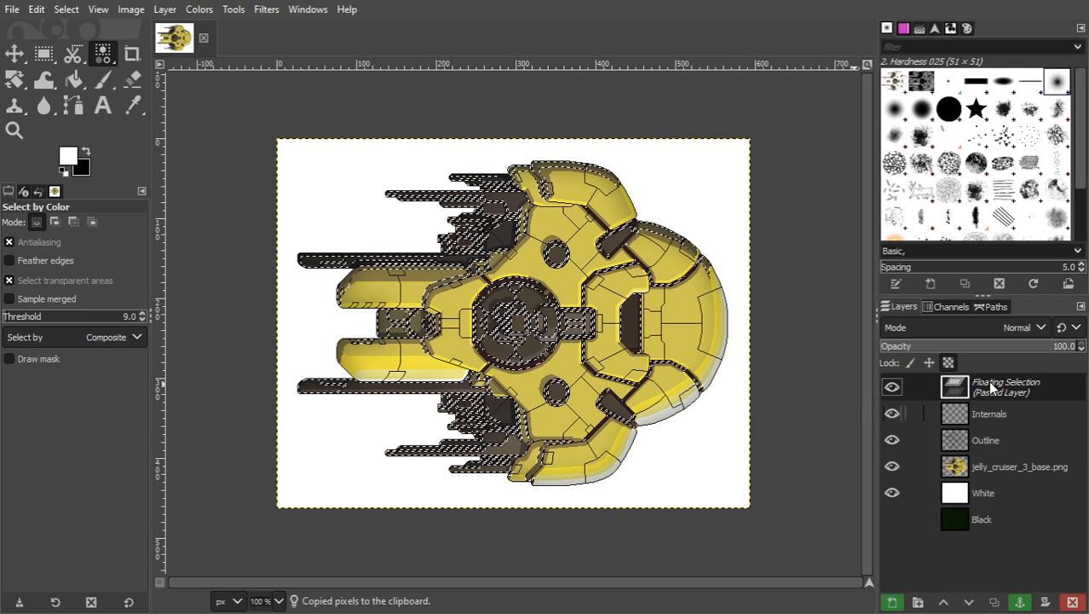
click(1021, 602)
click(894, 443)
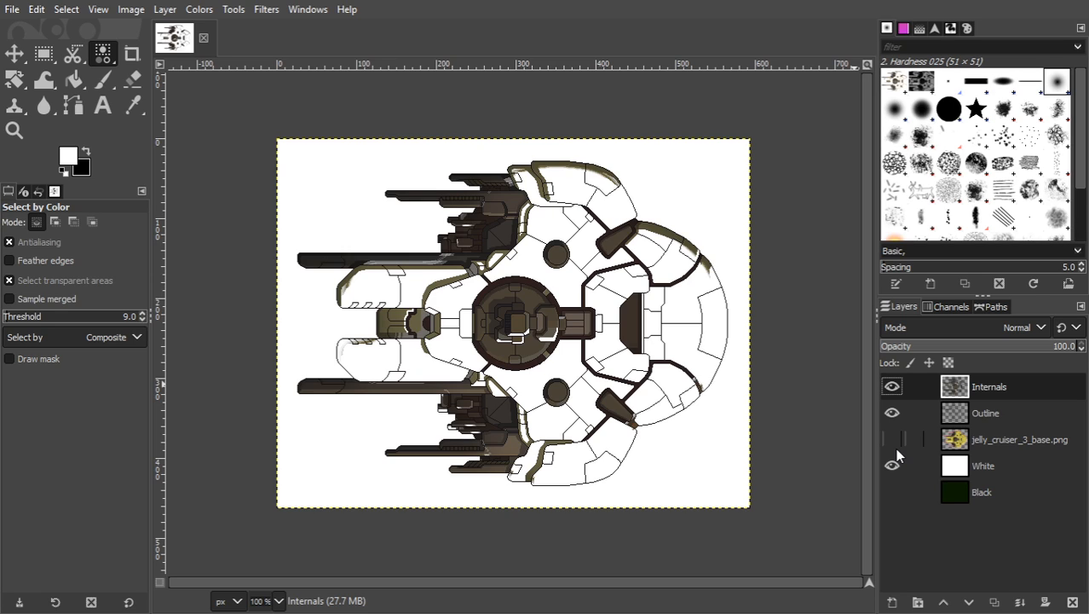
click(970, 603)
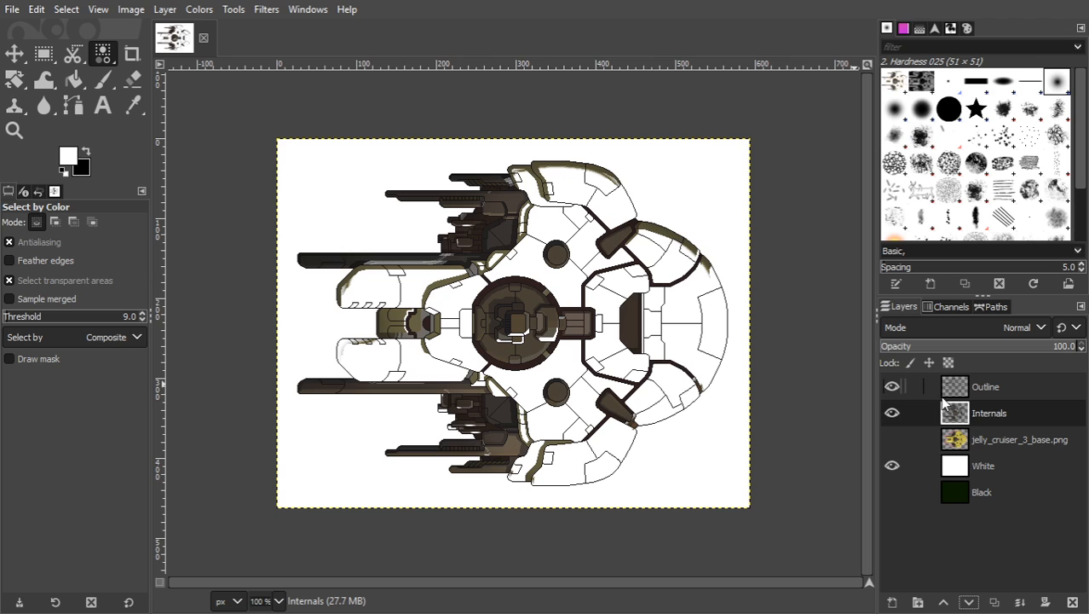
Hide the White layer, show the ship layer again, and duplicate it.
click(892, 465)
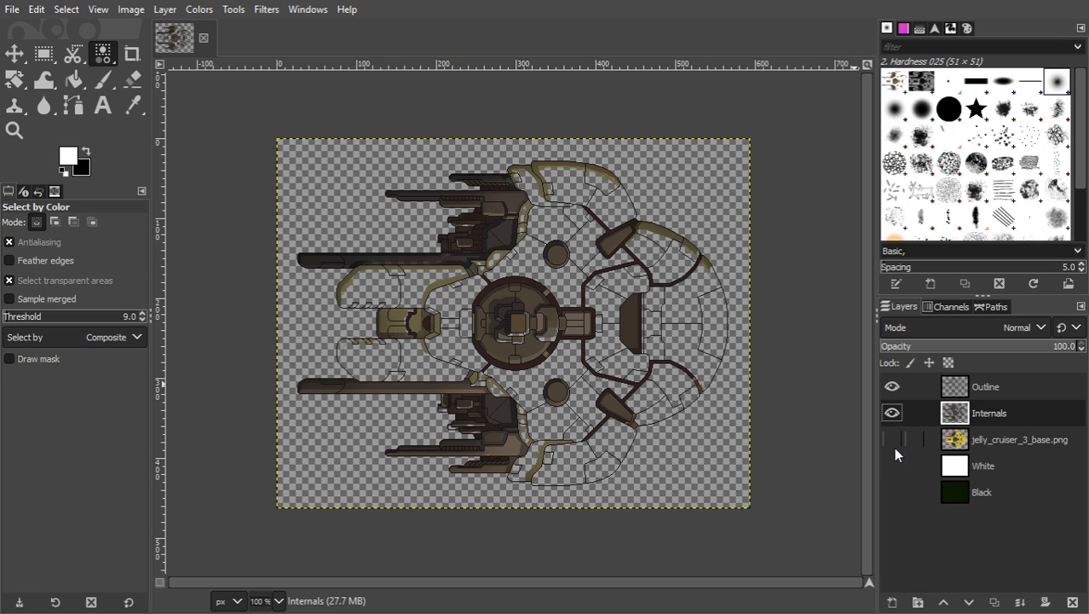
click(893, 443)
click(970, 445)
click(994, 603)
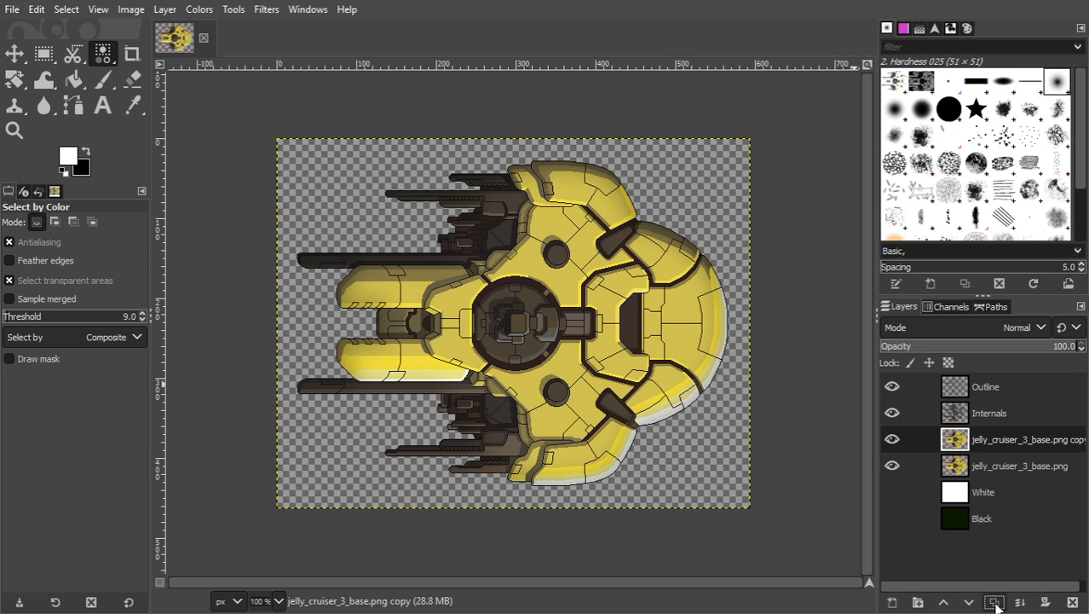
Rename the original ship layer Master, move it to the bottom of the layer stack, and hide it.
double_click(1009, 462)
text(Master)
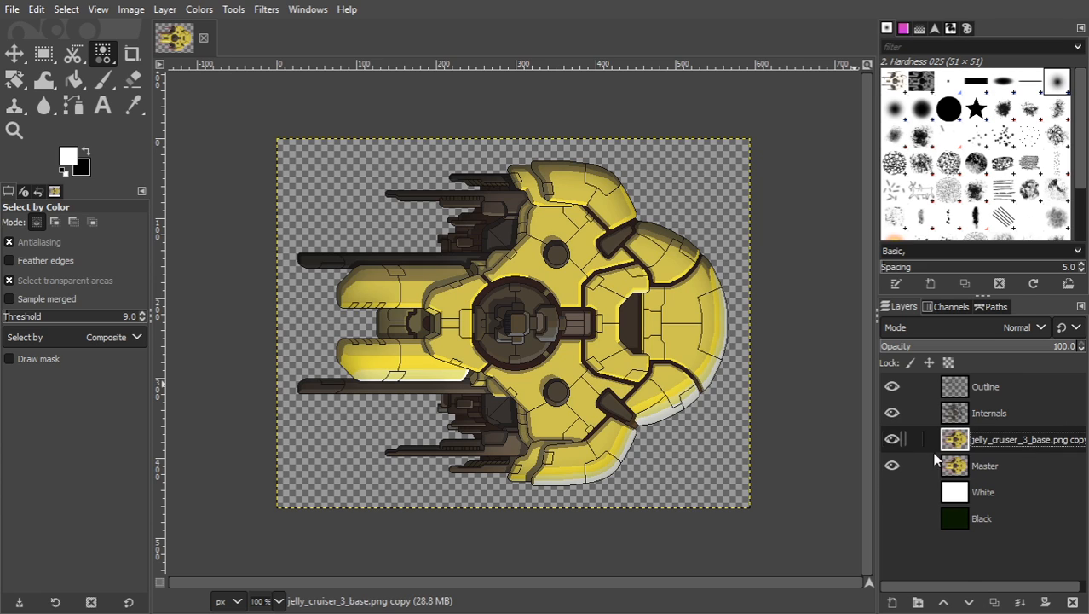
key(Return)
click(969, 603)
click(970, 604)
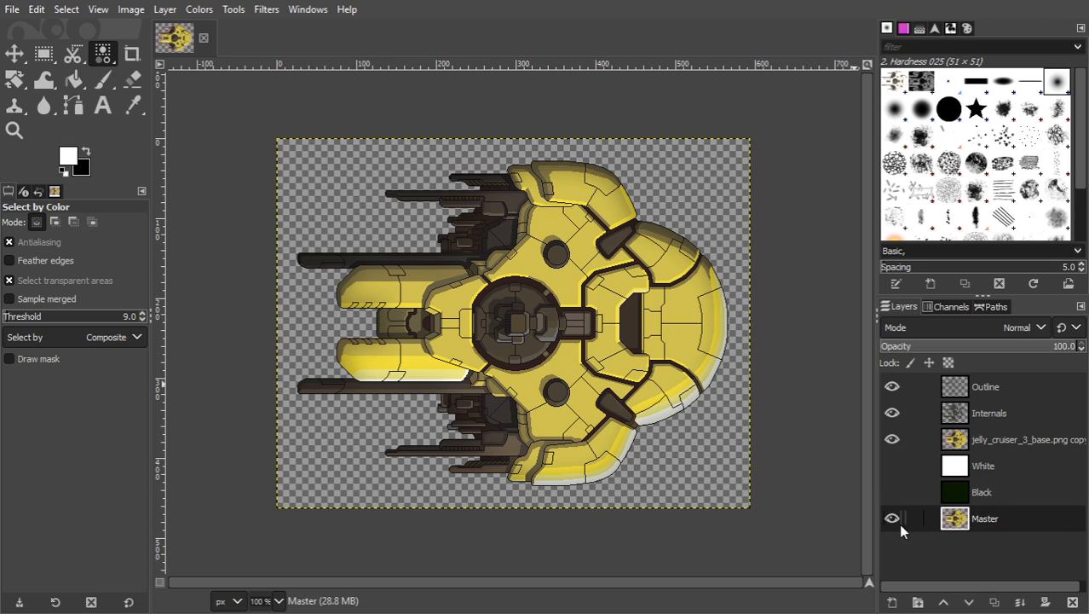
click(892, 517)
Activate the Gradient tool with the jelly_cruiser_3_base.png copy layer selected and browse the available gradients.
click(962, 439)
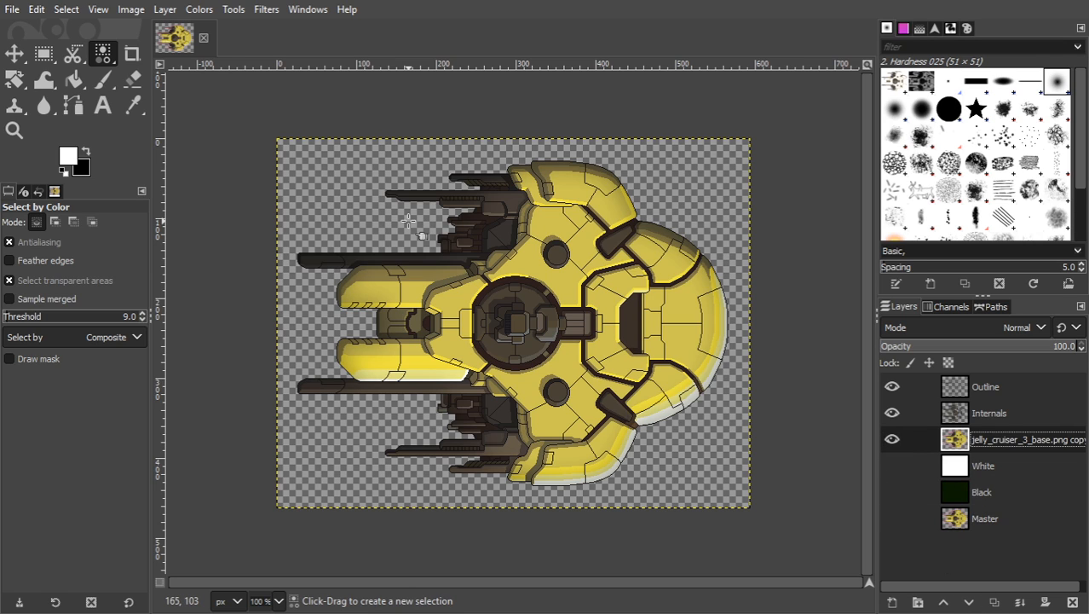
key(g)
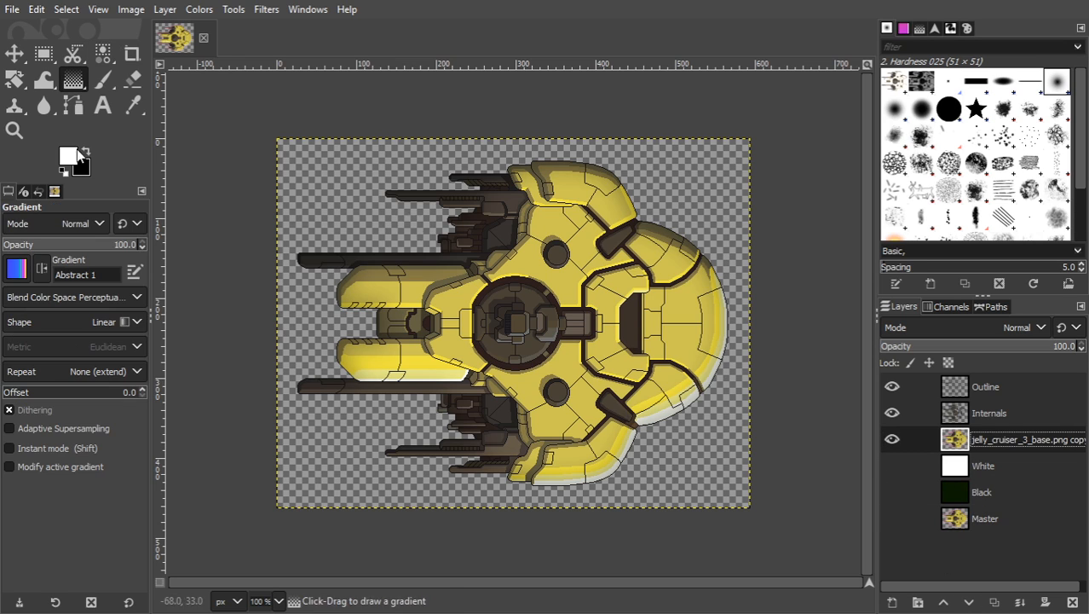
click(15, 270)
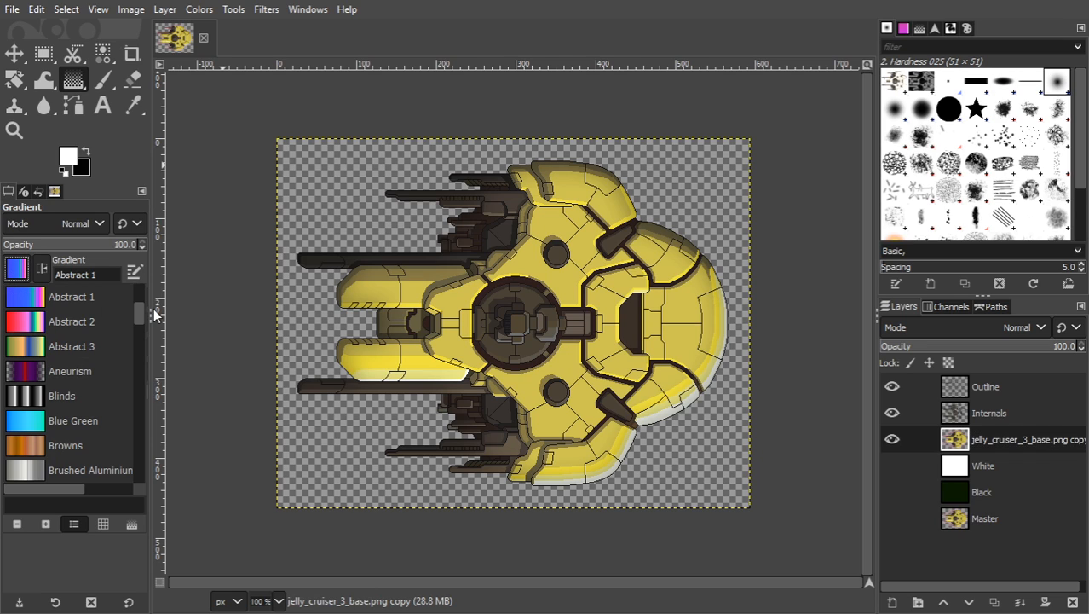
drag(142, 309, 141, 284)
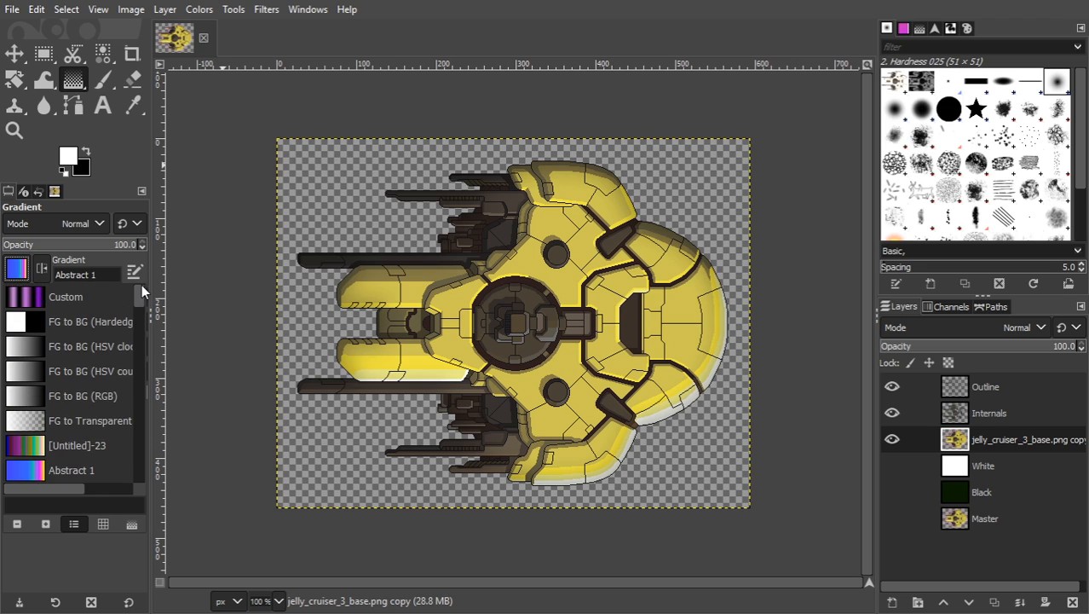
click(69, 165)
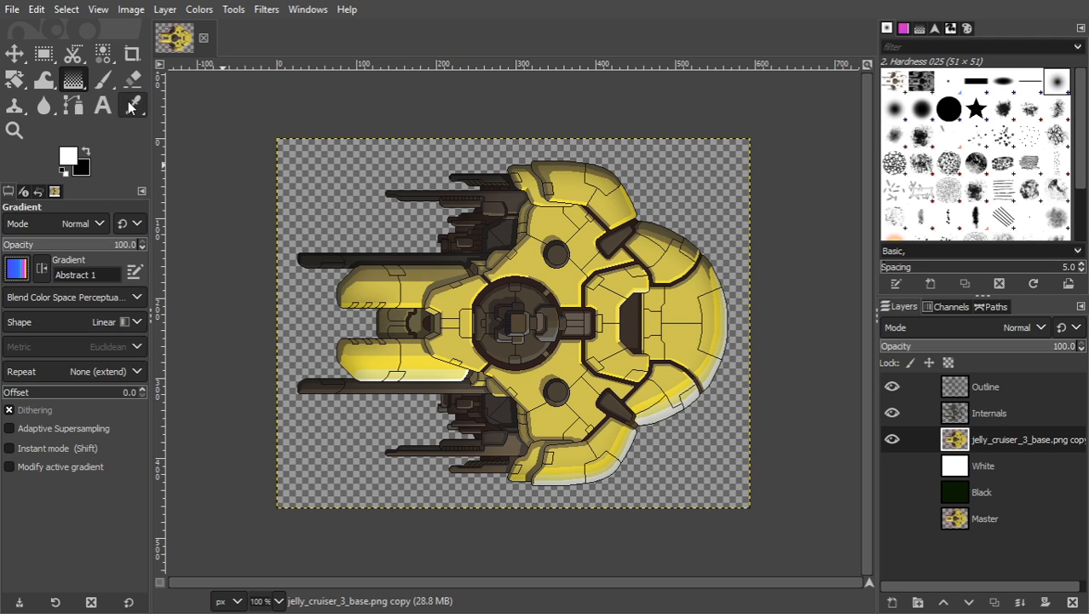
Set the foreground color to a bright saturated red, about e30000.
click(70, 156)
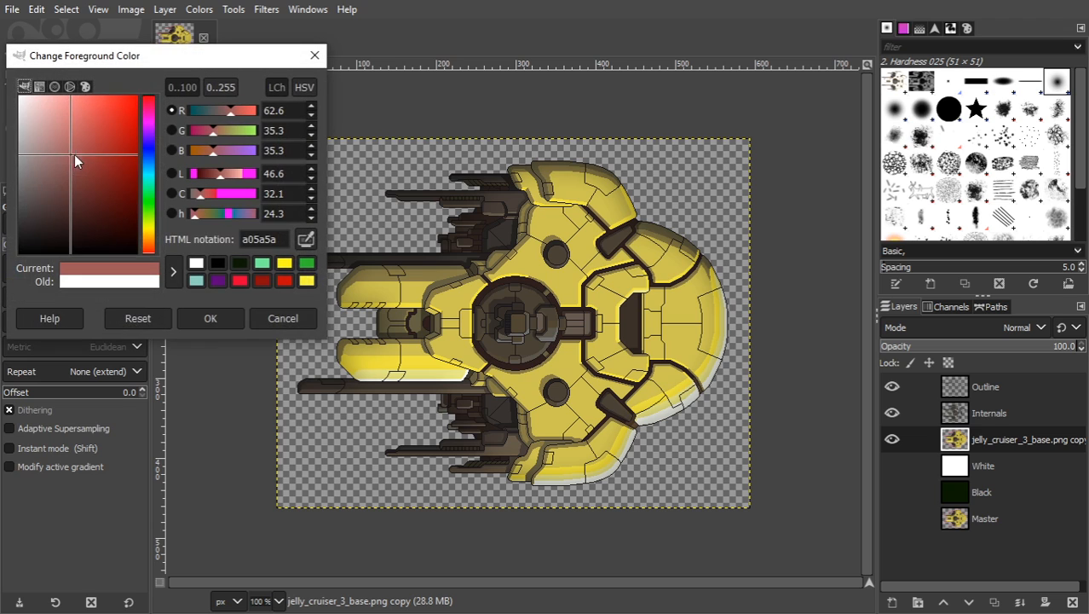
click(70, 87)
click(84, 87)
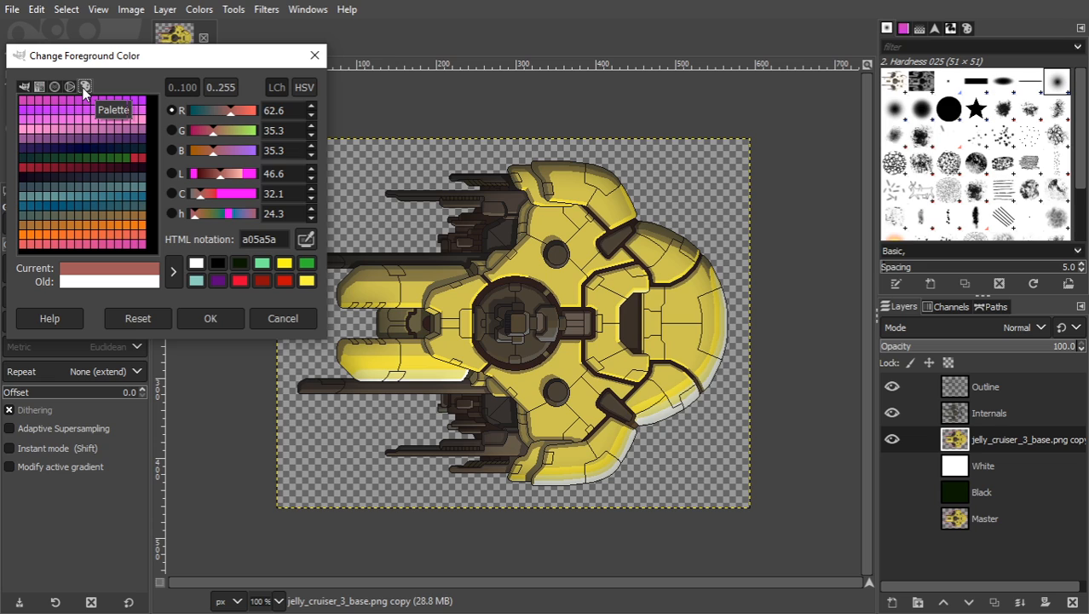
click(25, 87)
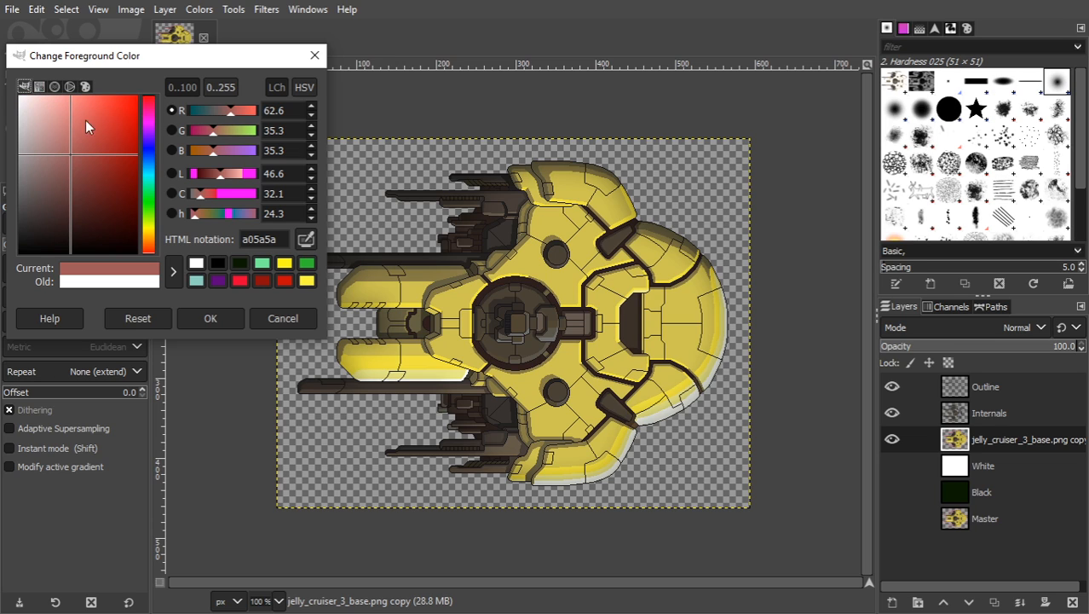
drag(127, 133, 145, 119)
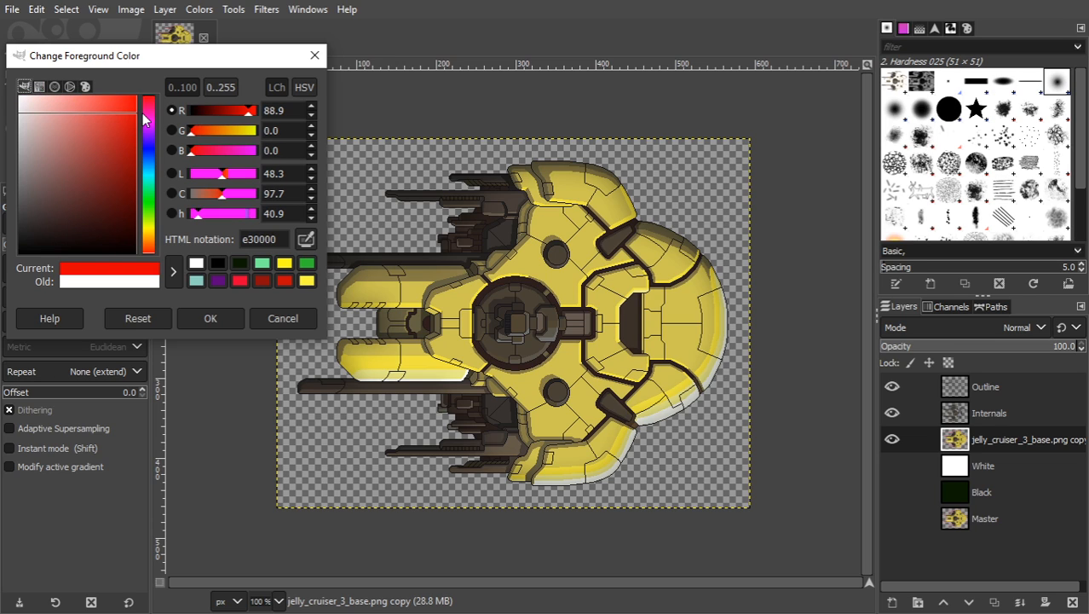
click(208, 325)
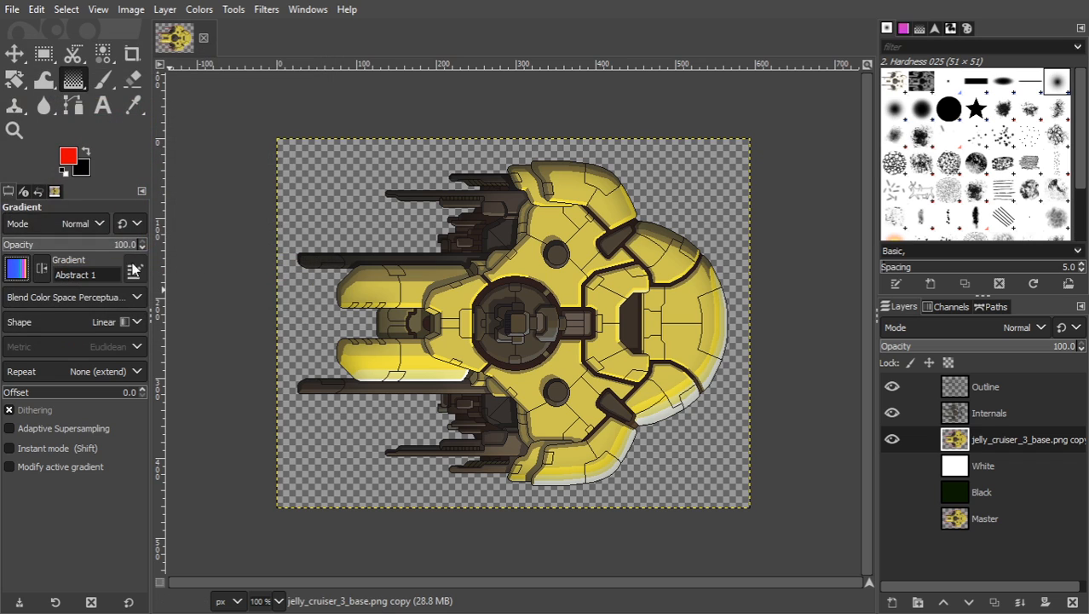
Set the background color to a dark saturated orange.
click(90, 171)
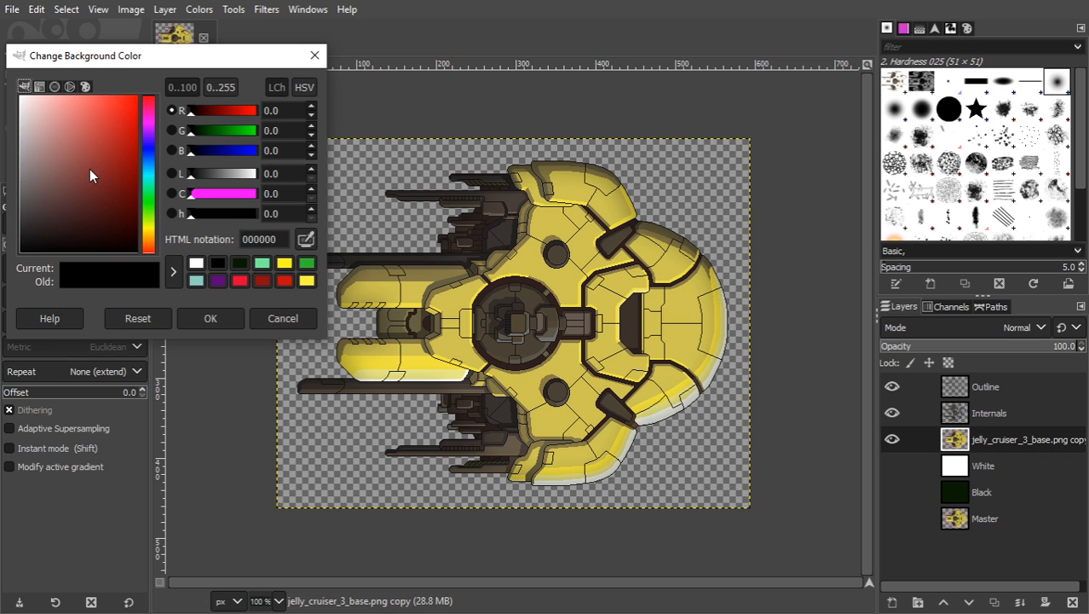
click(150, 243)
drag(128, 121, 145, 143)
click(209, 321)
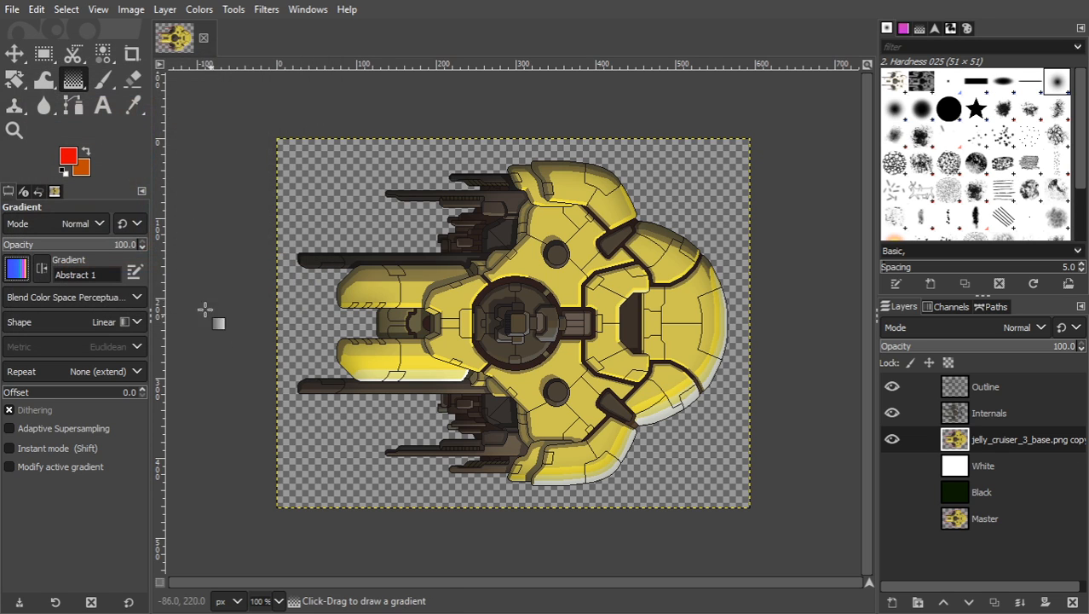
Choose FG to BG (RGB) as the gradient for the Gradient tool.
click(17, 269)
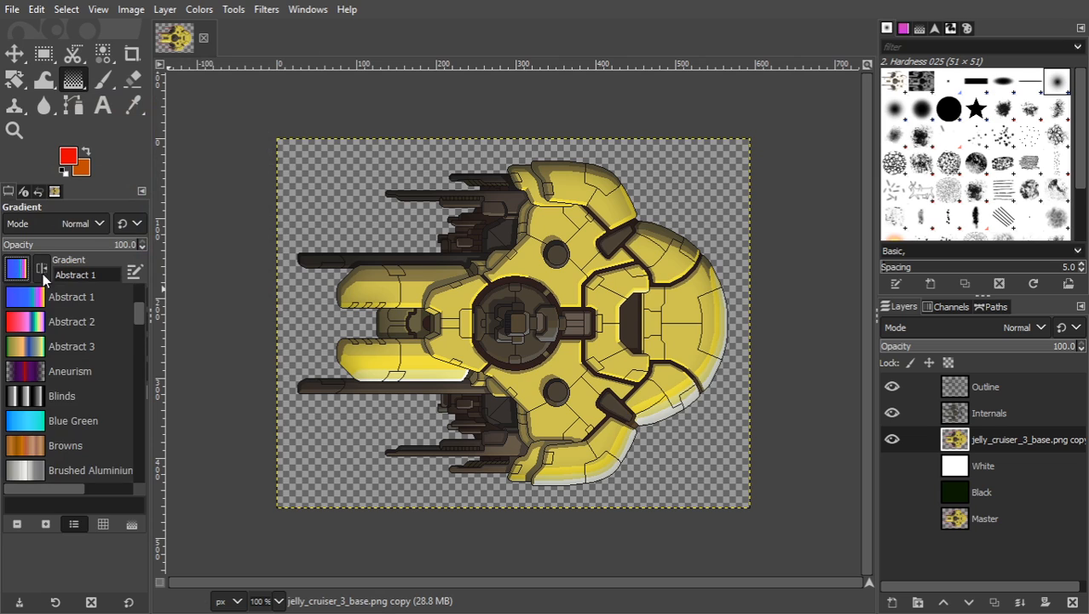
drag(141, 318, 141, 291)
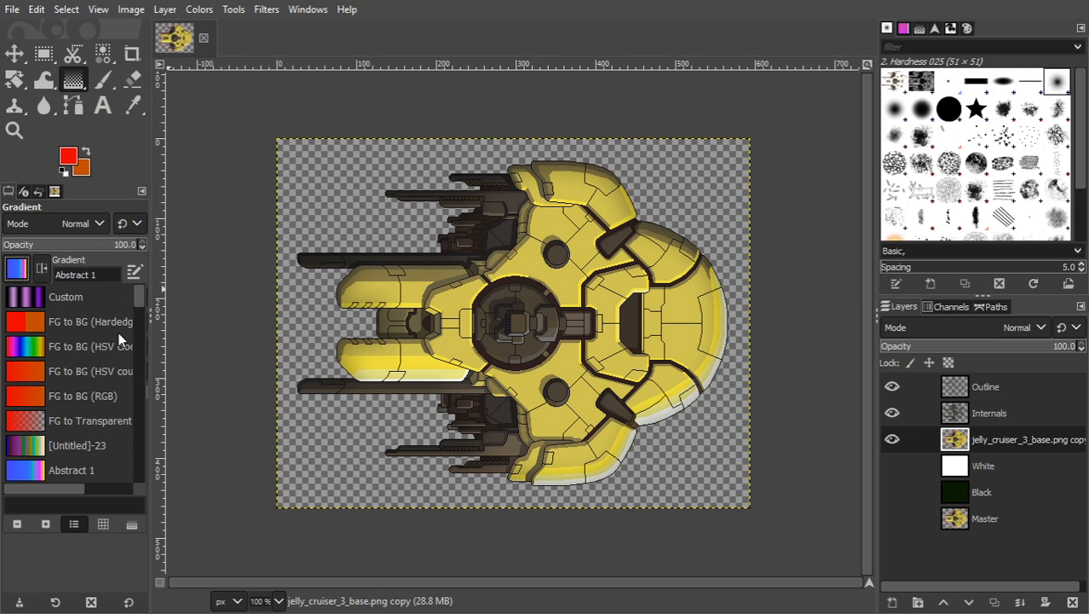
click(97, 392)
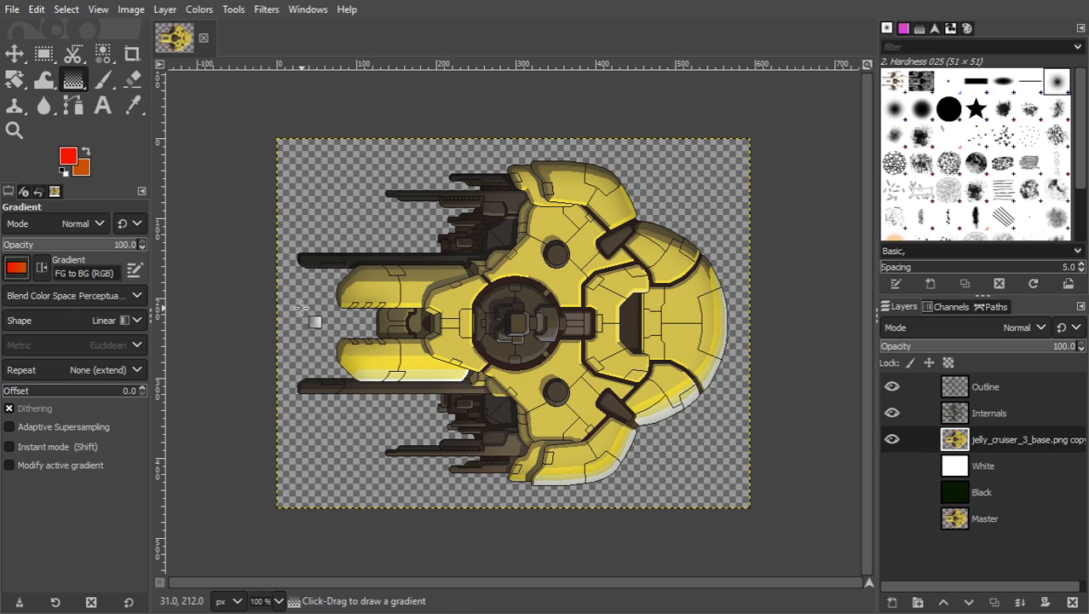
Create a transparent layer named Gradient directly above the ship copy layer.
click(893, 602)
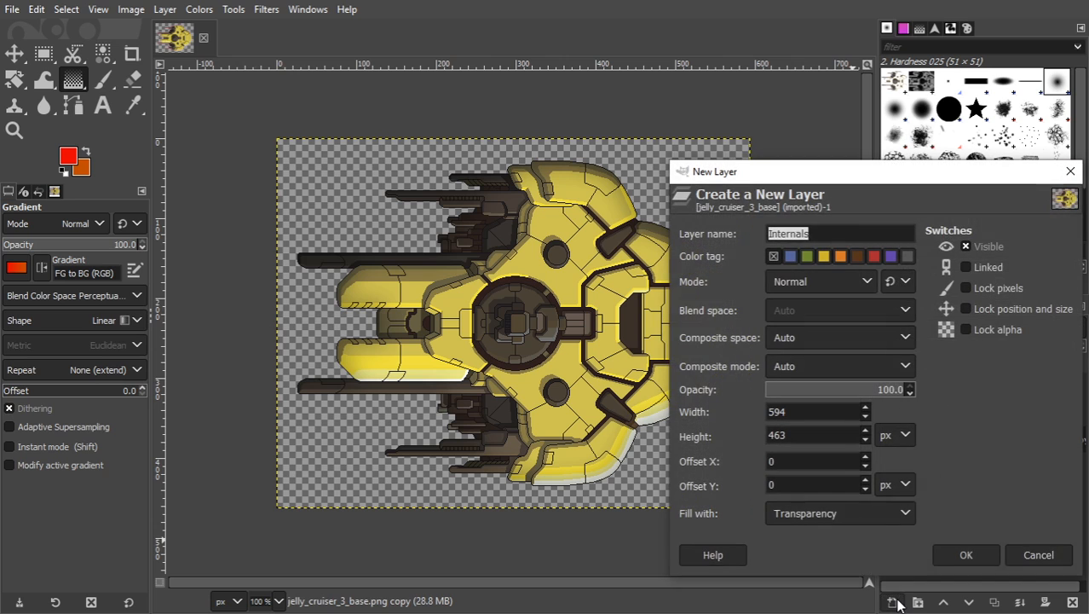
text(Gradient)
key(Return)
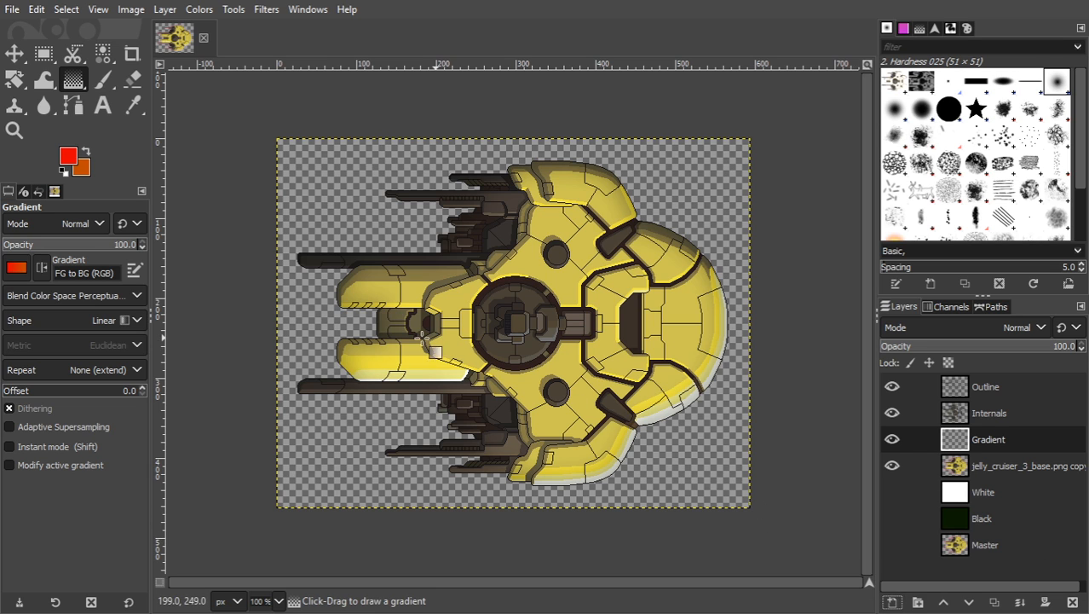
Try a nearly horizontal gradient from the ship's rear to about 482, 242 px near its nose, and discard it.
drag(287, 327, 638, 337)
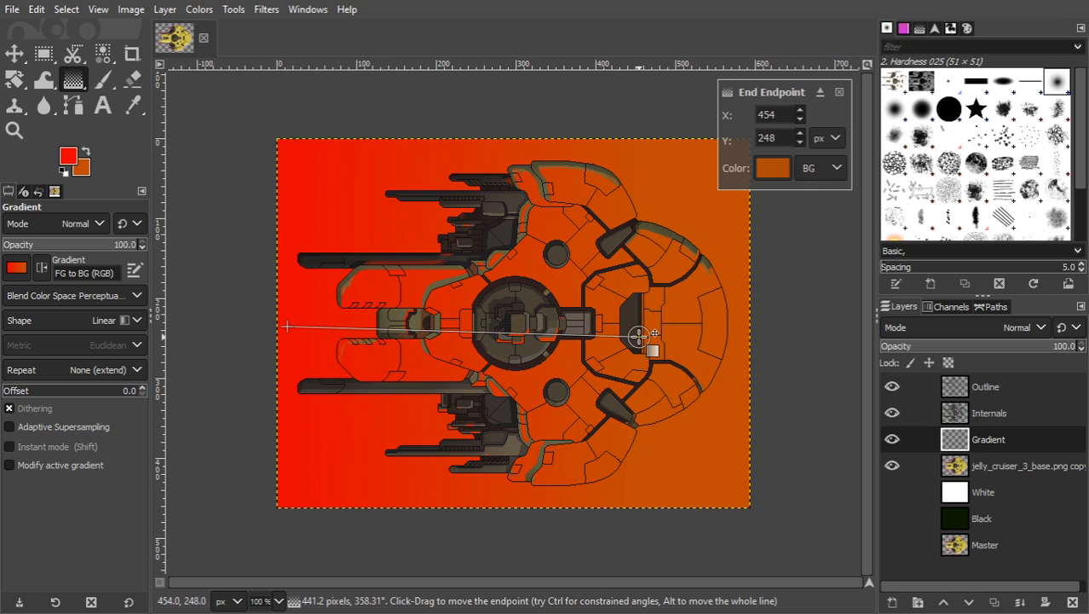
drag(638, 337, 663, 332)
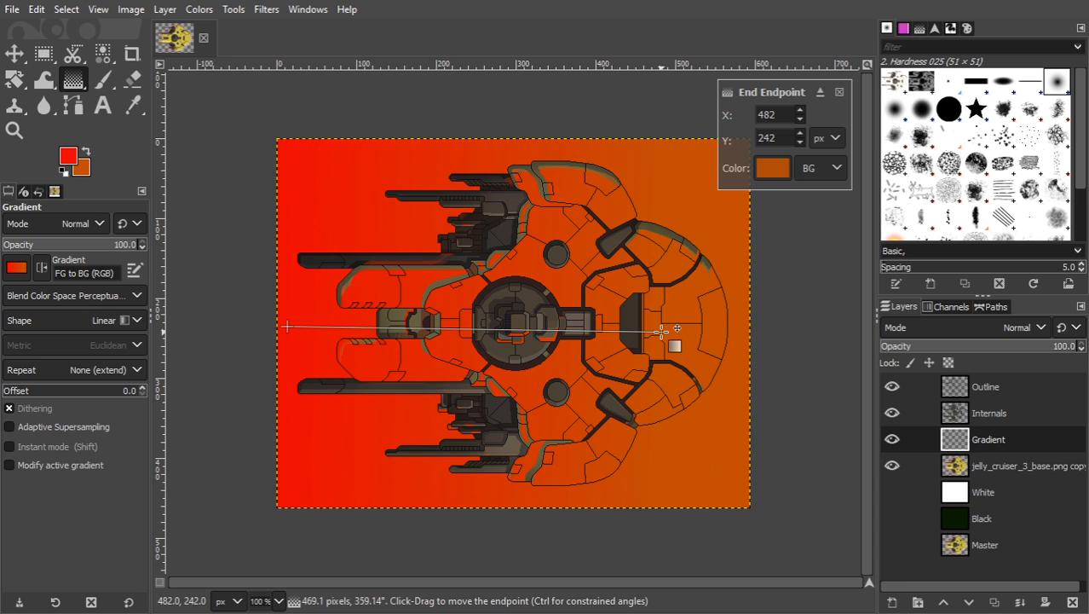
key(ctrl+z)
key(Escape)
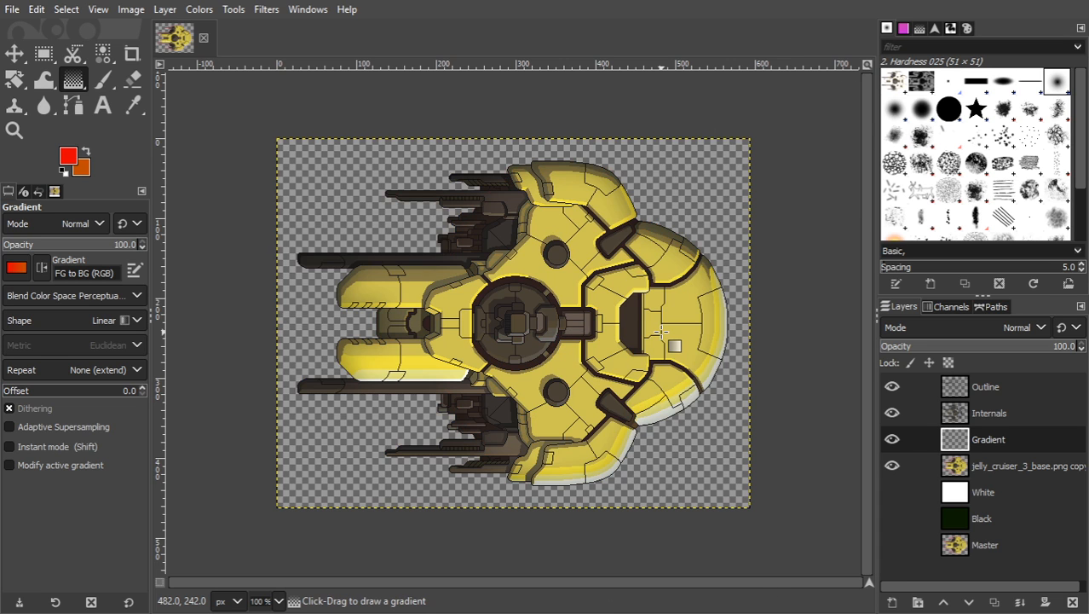
Try diagonal gradients from the canvas's upper-right and lower-right areas toward the opposite side, discarding each one.
drag(701, 160, 388, 439)
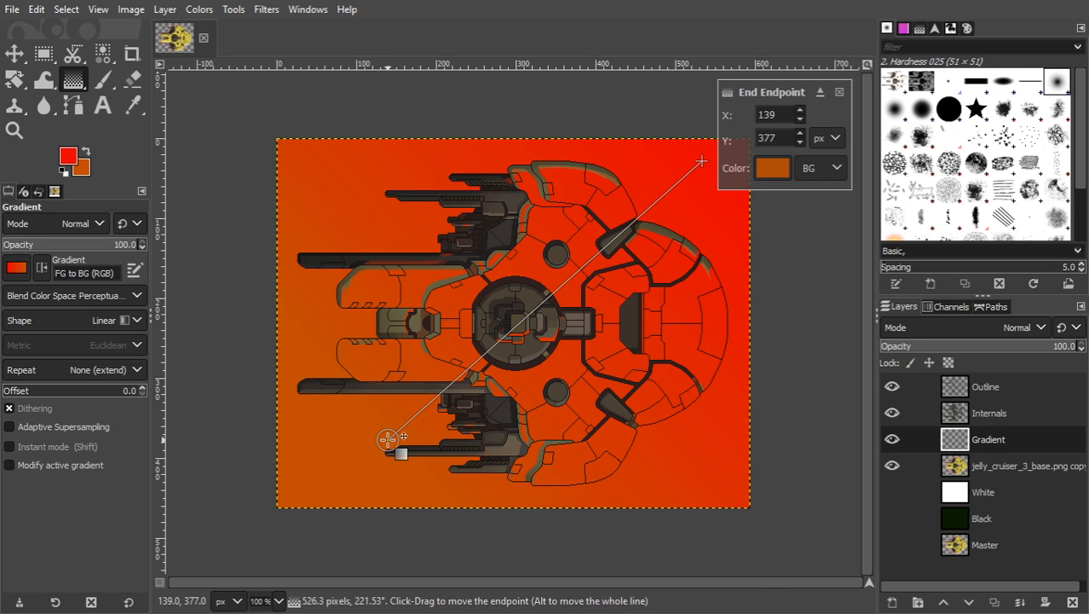
key(Escape)
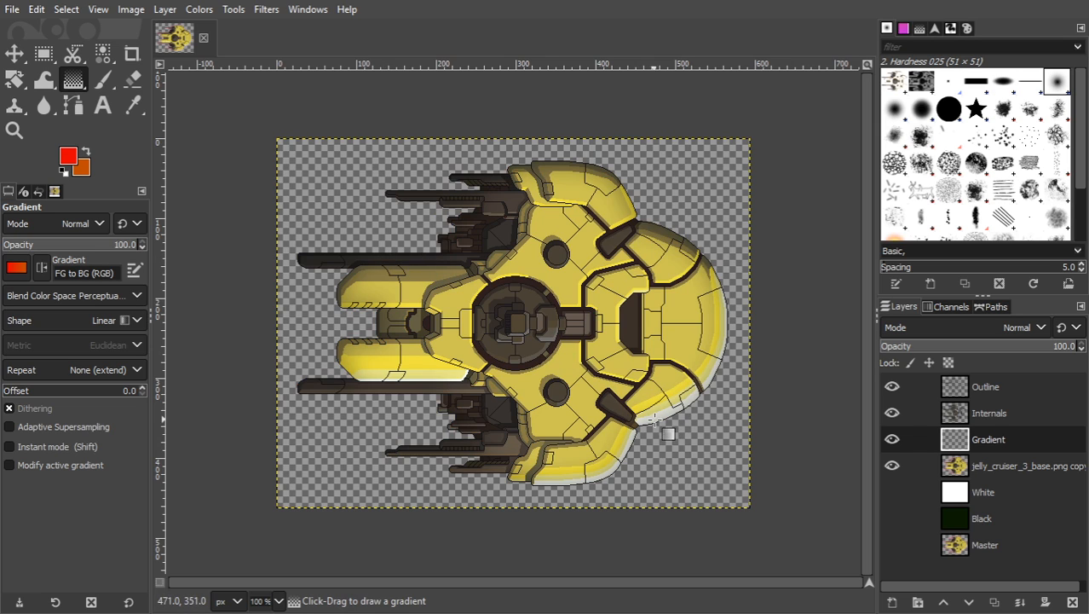
drag(690, 464, 459, 270)
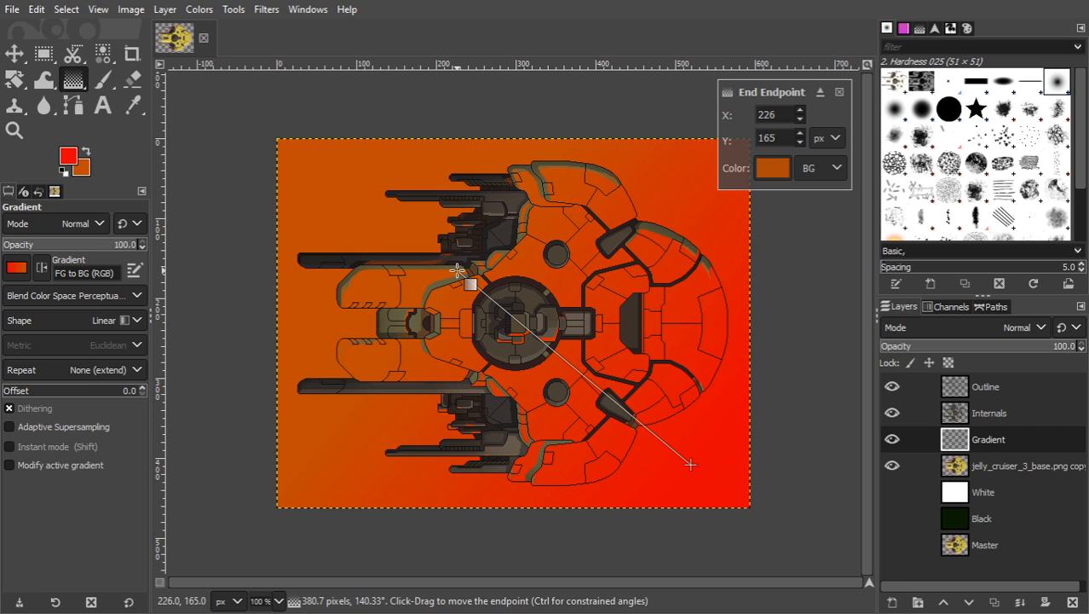
key(Escape)
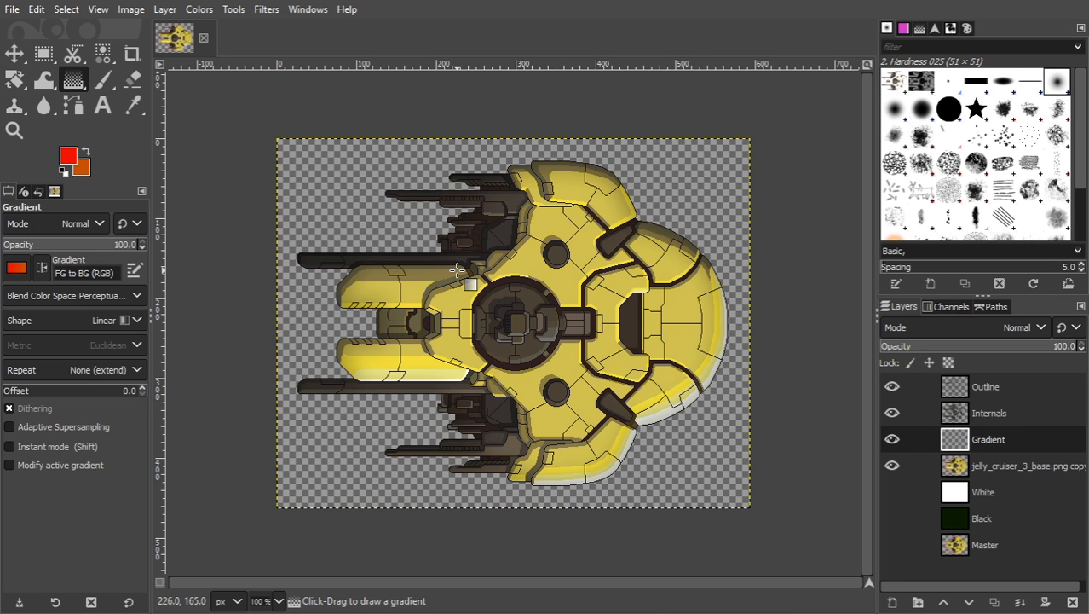
Draw a diagonal gradient from the upper left to about 435, 307 px and add a b7a611 olive-yellow stop about three quarters along it.
mouse_move(393, 174)
mouse_down()
mouse_move(671, 418)
mouse_move(622, 382)
mouse_up()
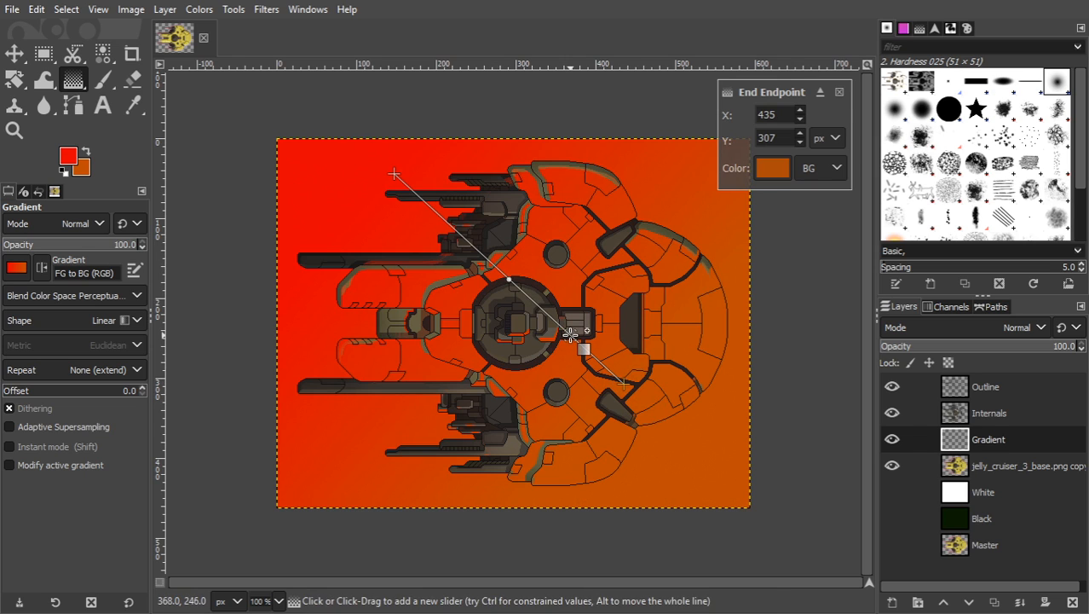
click(570, 335)
click(752, 147)
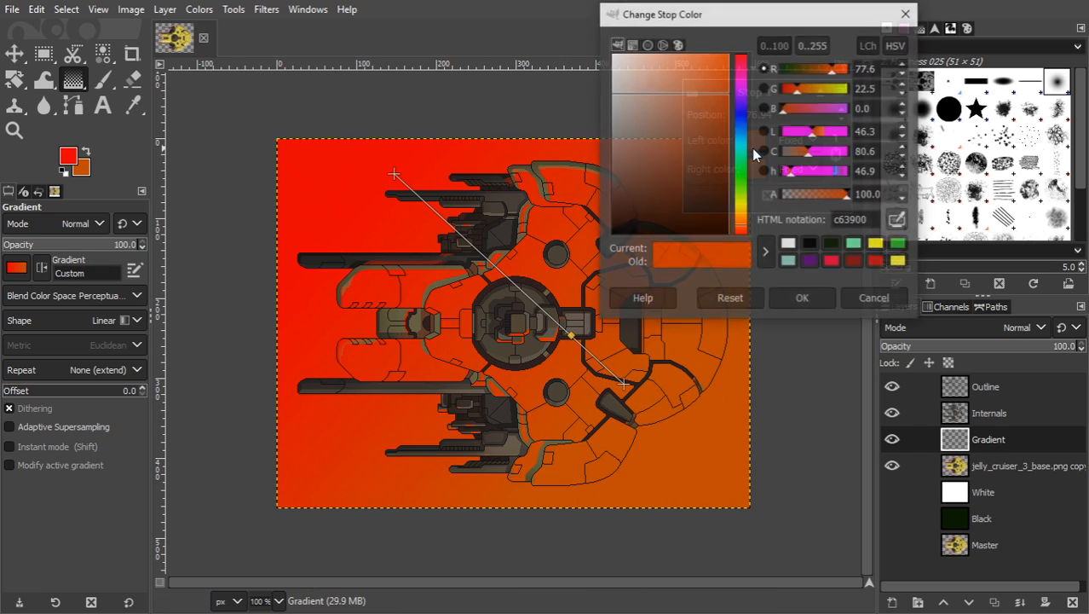
click(743, 213)
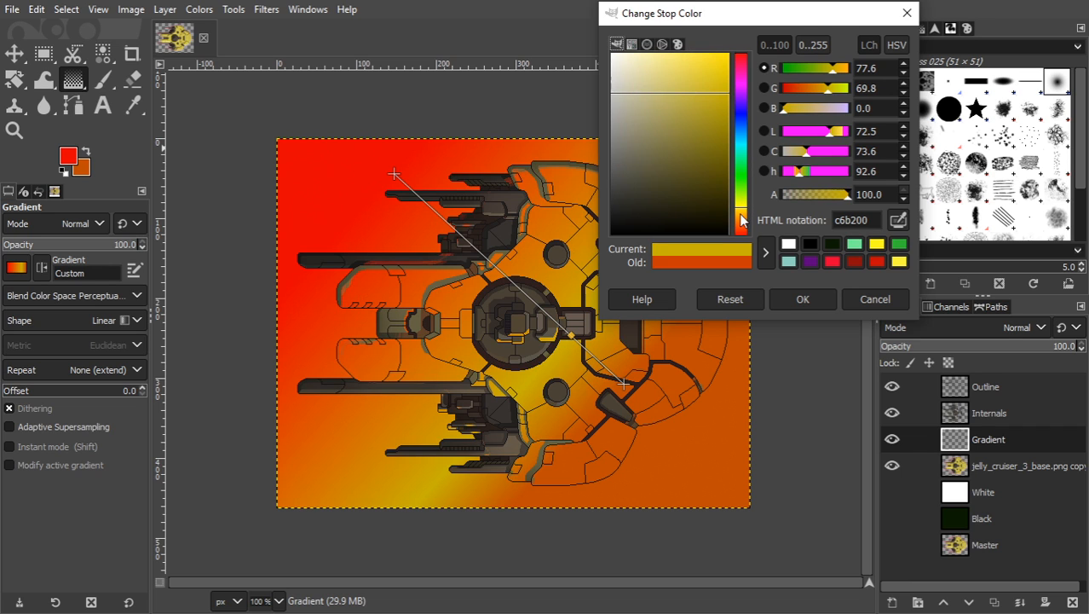
click(719, 104)
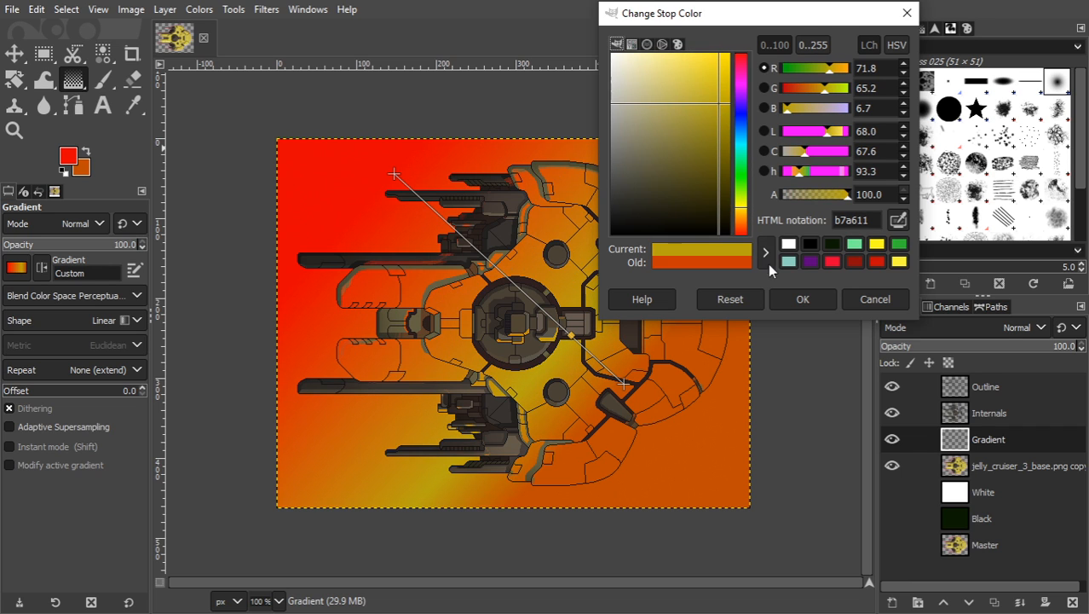
click(794, 306)
Set the midpoint between the yellow stop and the gradient's end to Curved blending and HSV (clockwise hue) coloring.
click(599, 361)
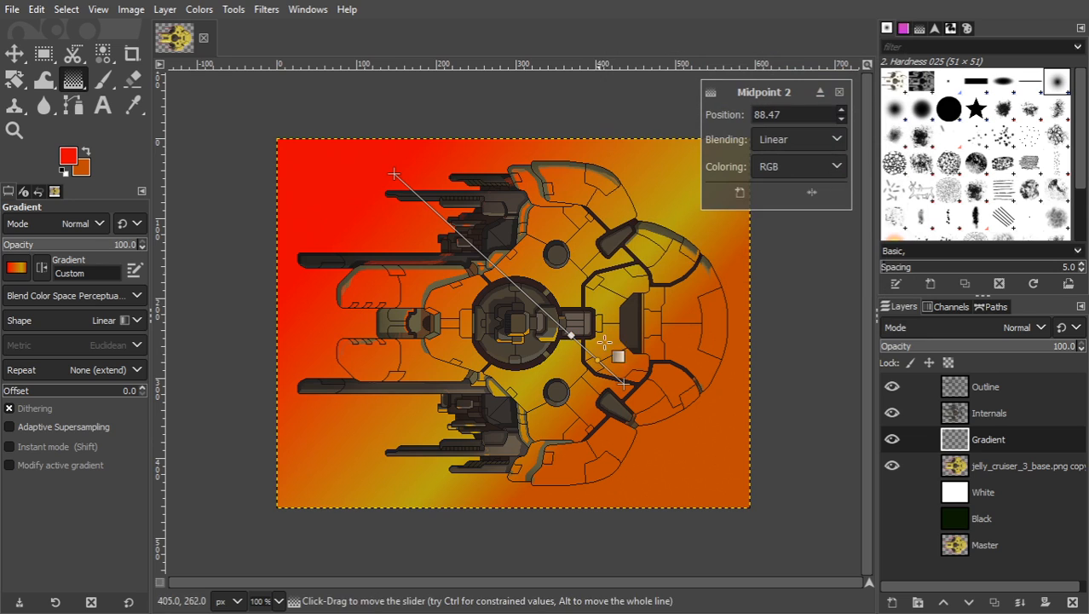
click(804, 145)
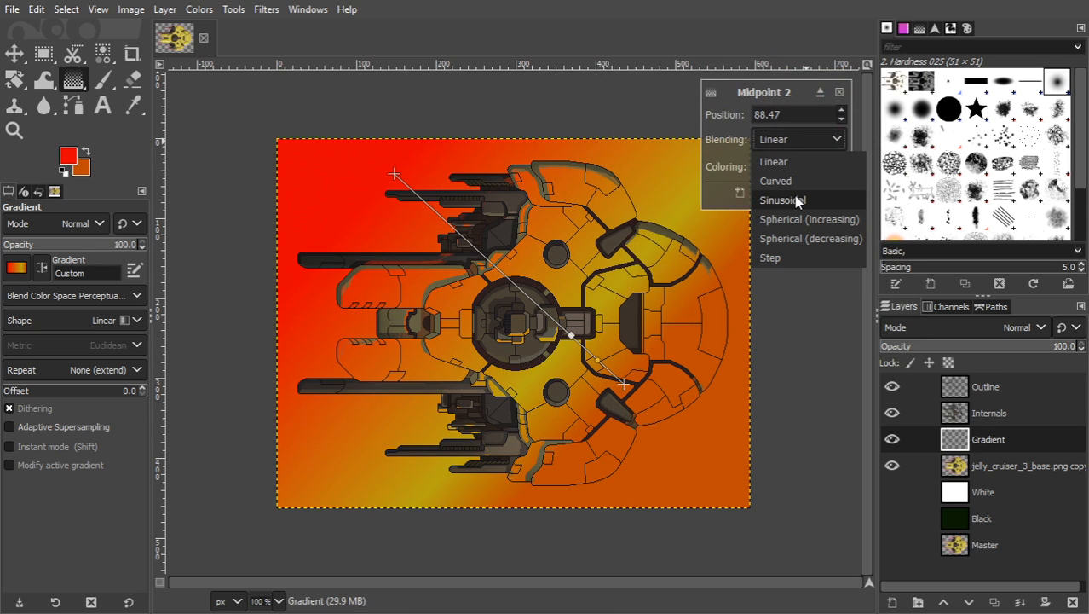
click(794, 200)
click(791, 175)
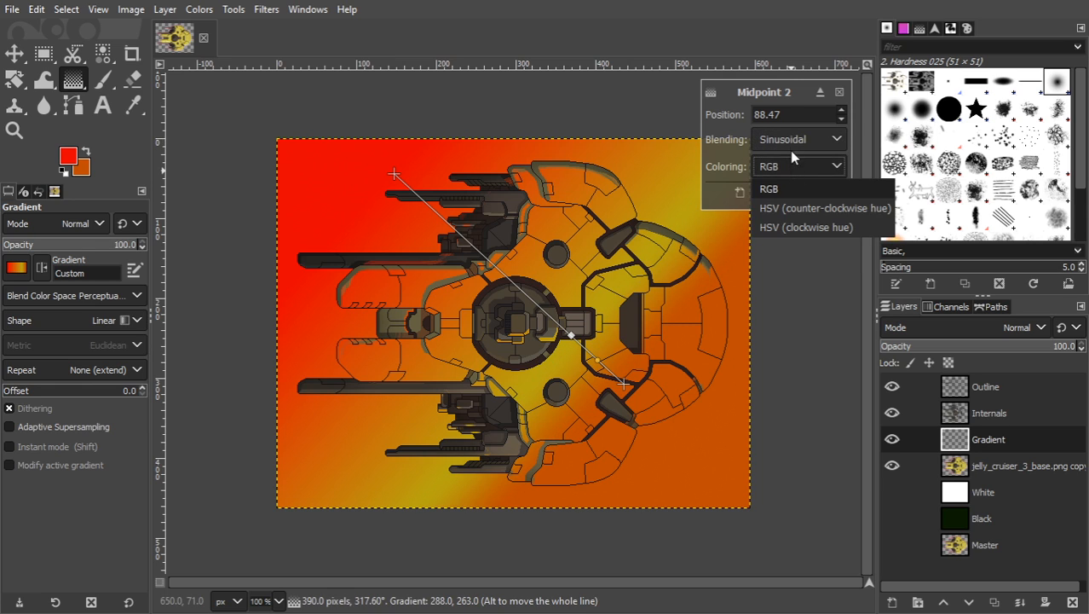
click(790, 142)
click(791, 181)
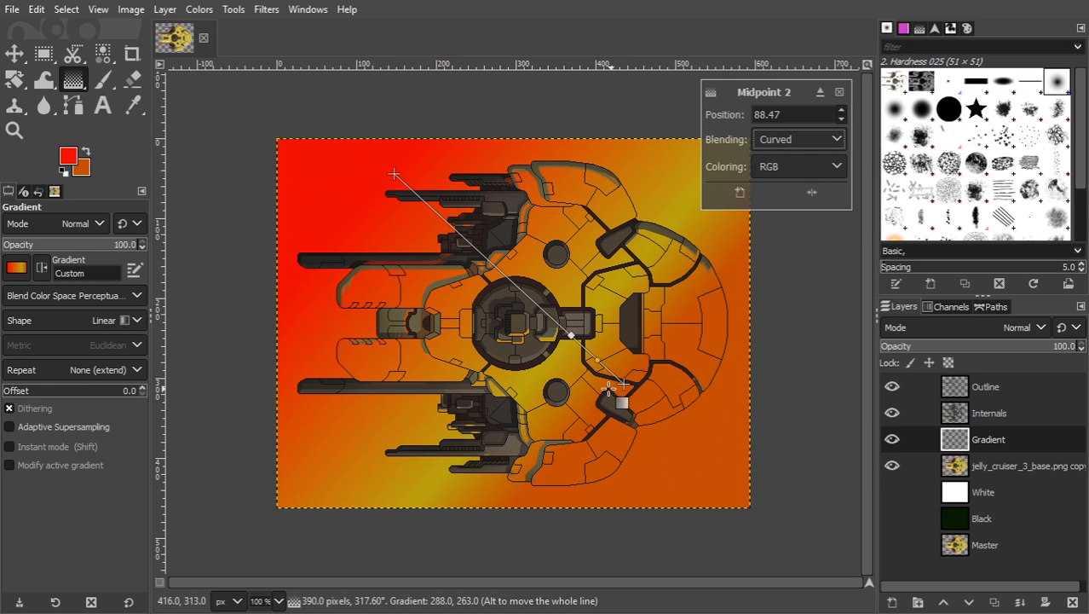
click(814, 169)
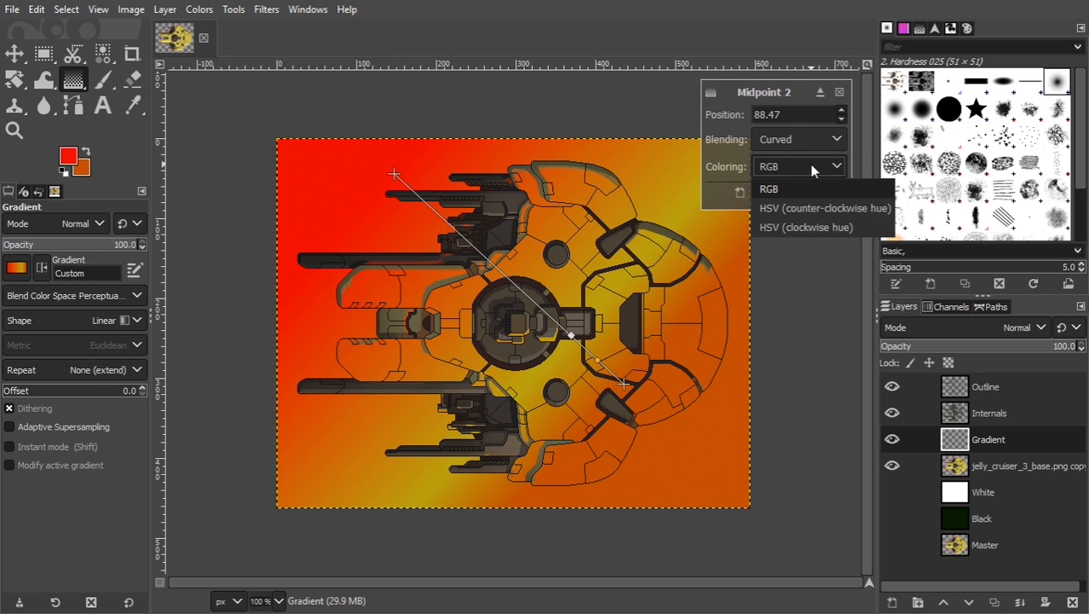
click(808, 224)
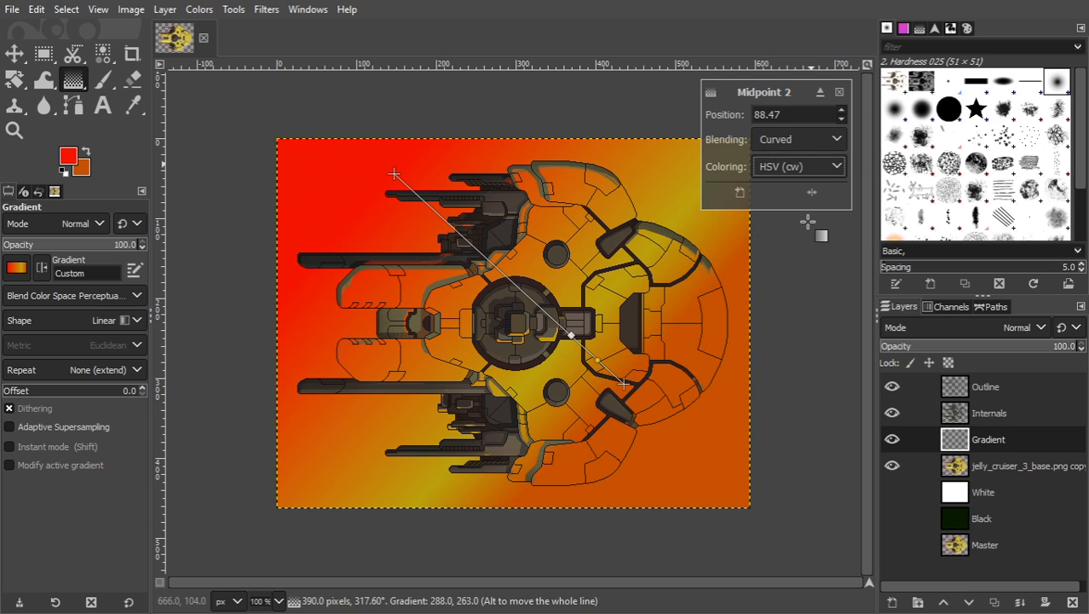
Add a gradient stop at about 45% along the line and color it green 68c90a.
click(498, 270)
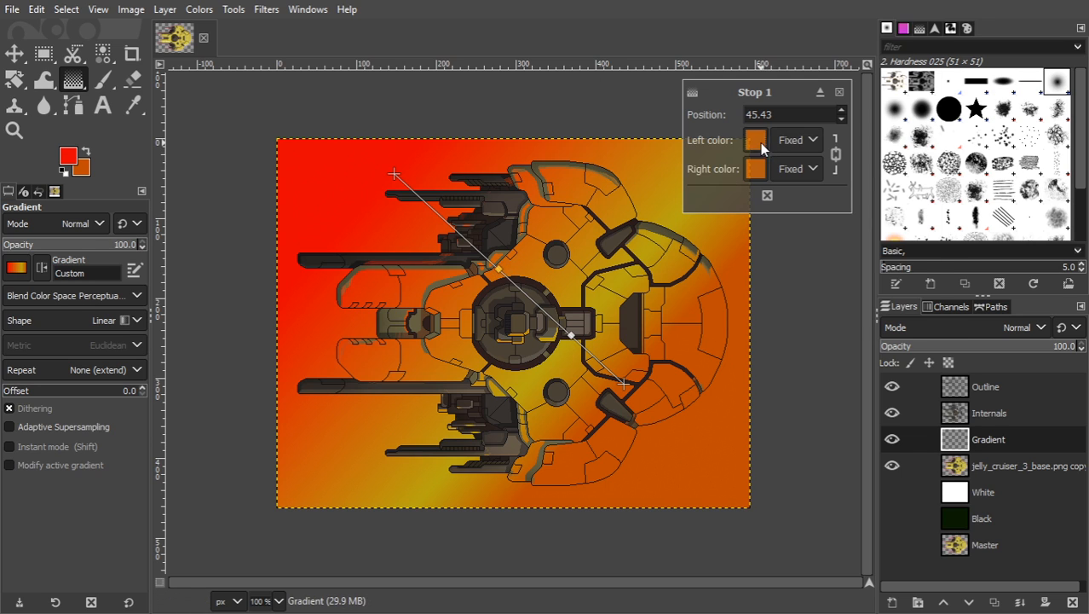
click(759, 142)
click(750, 194)
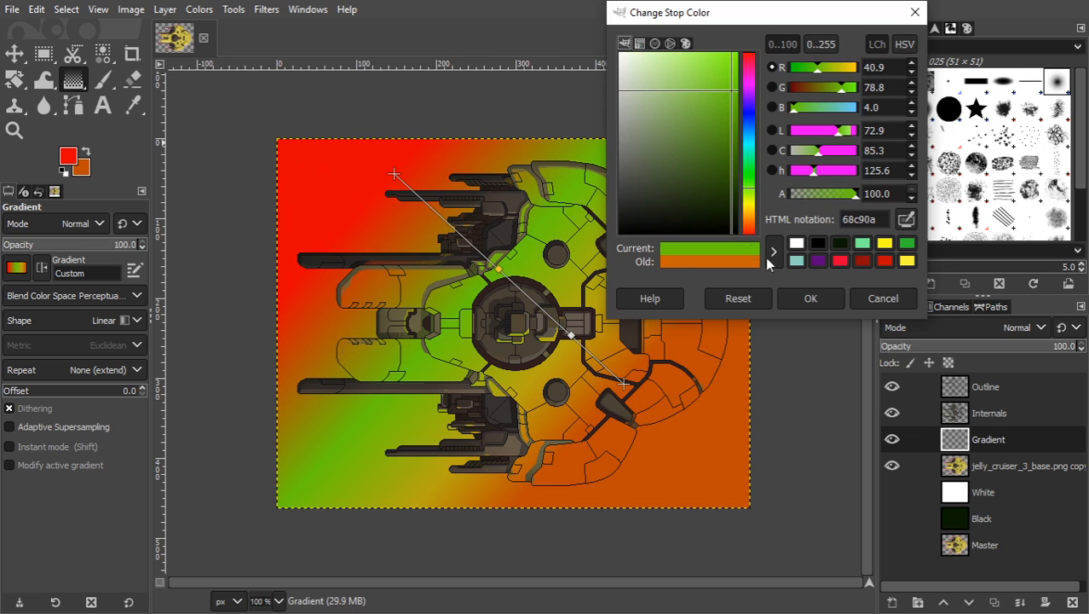
click(801, 297)
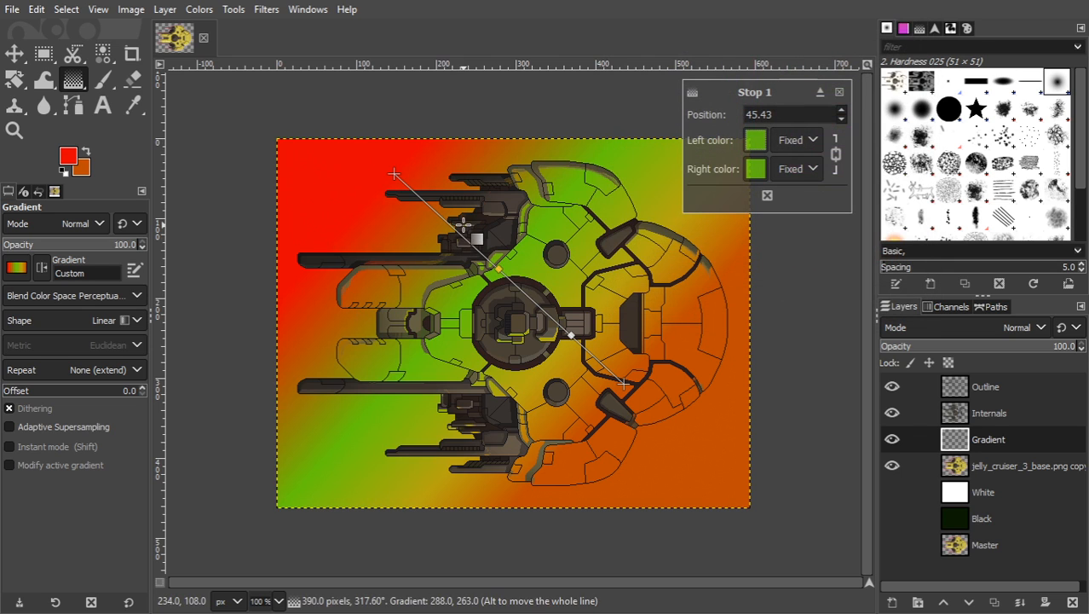
Add a gradient stop at about 26% along the line, color it near-black 180801, and commit the gradient.
drag(464, 222, 487, 257)
click(452, 230)
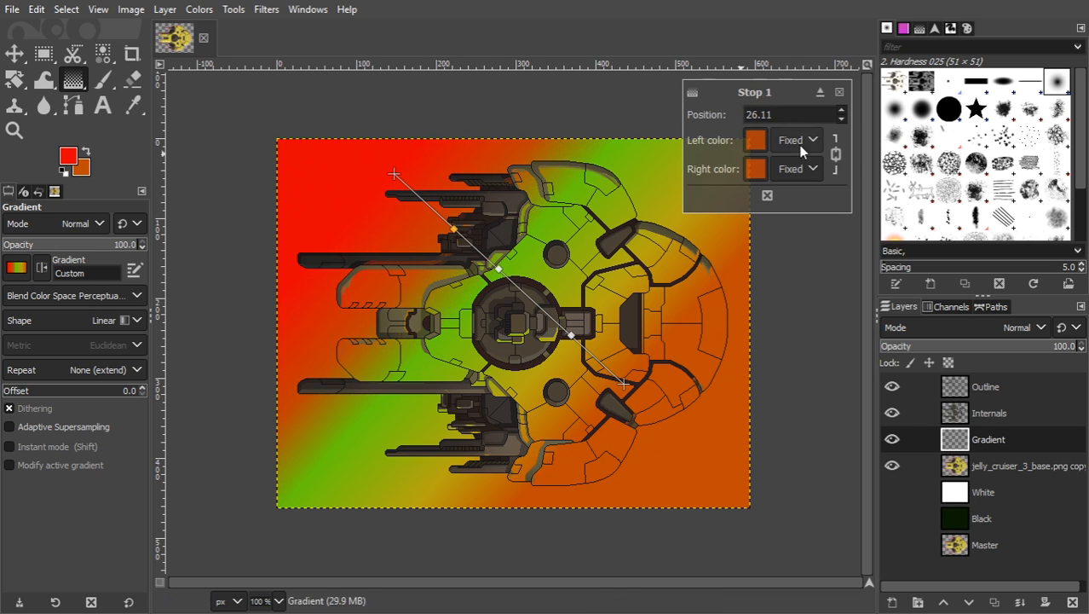
click(754, 142)
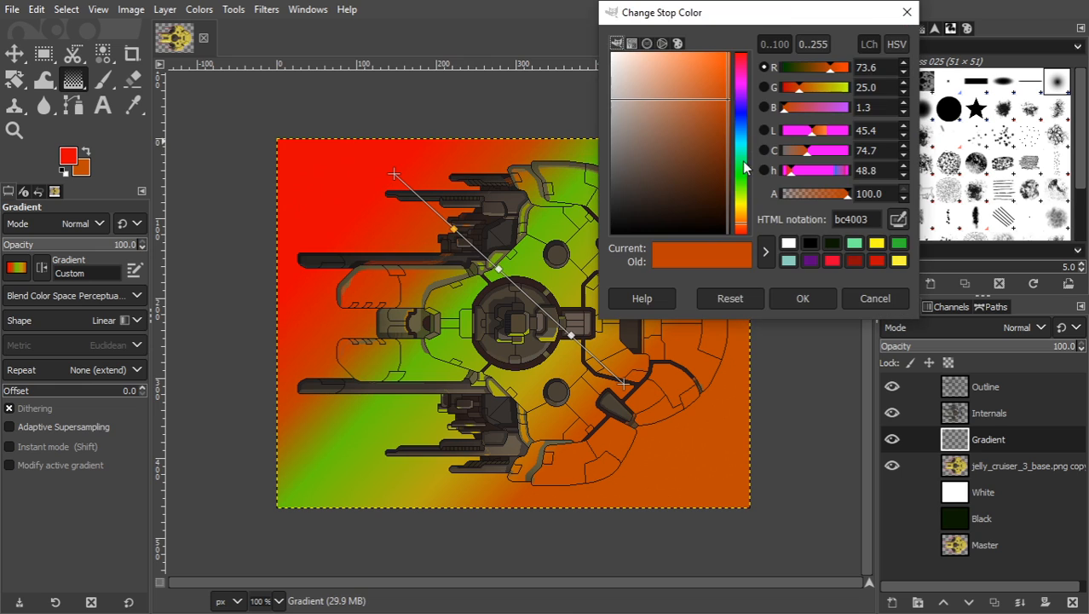
click(727, 233)
drag(728, 237, 726, 219)
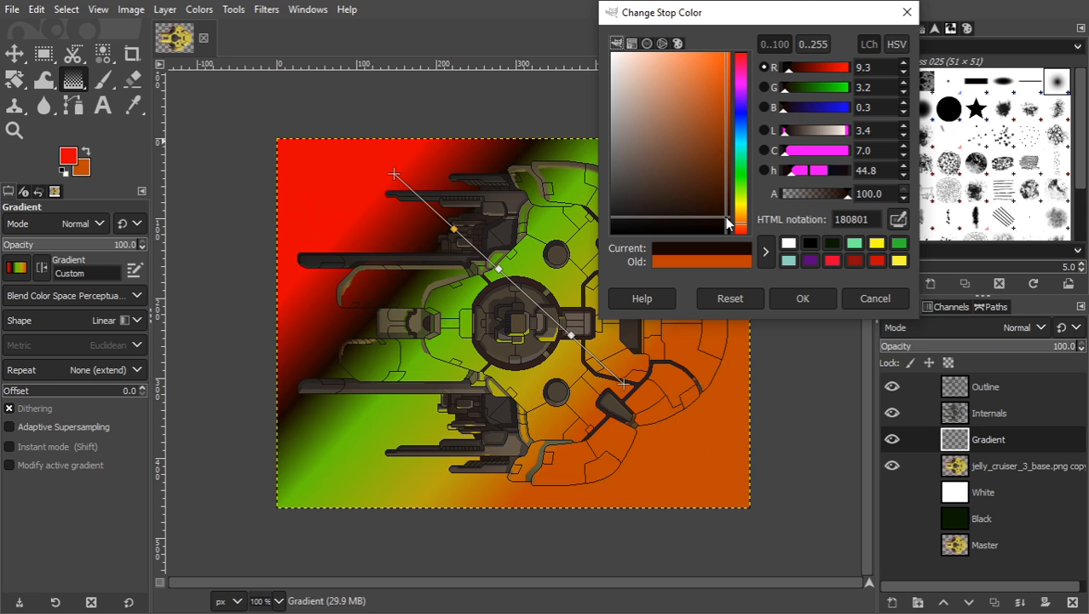
click(793, 303)
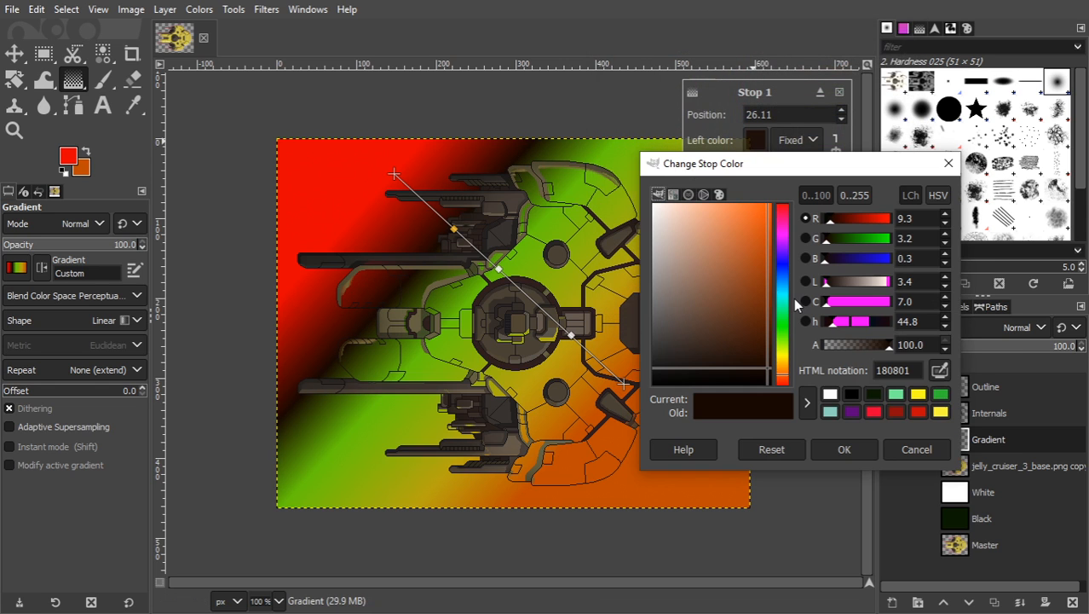
click(844, 447)
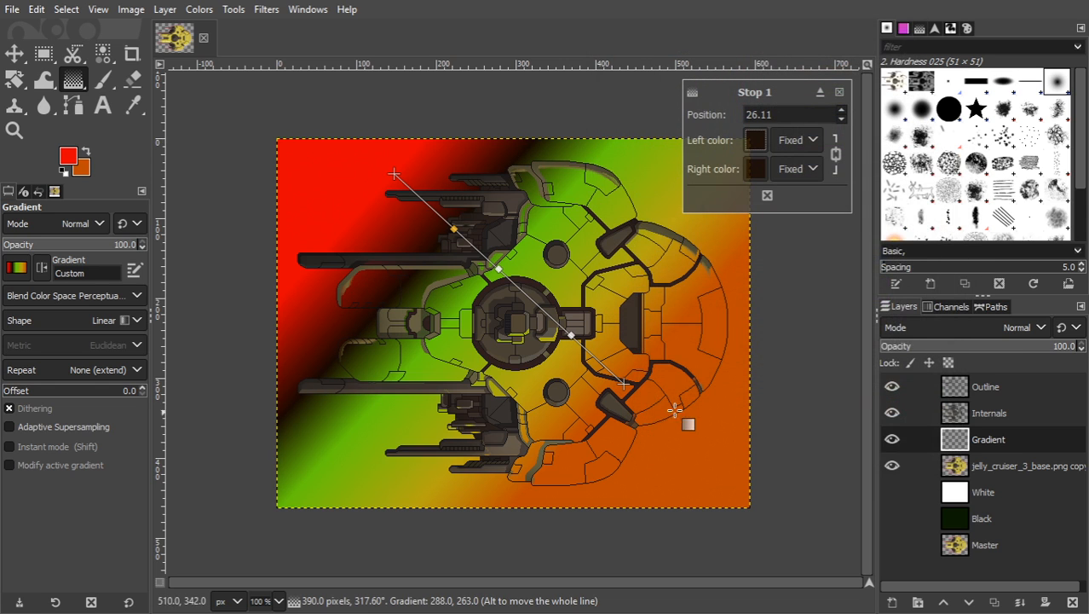
click(626, 382)
key(Return)
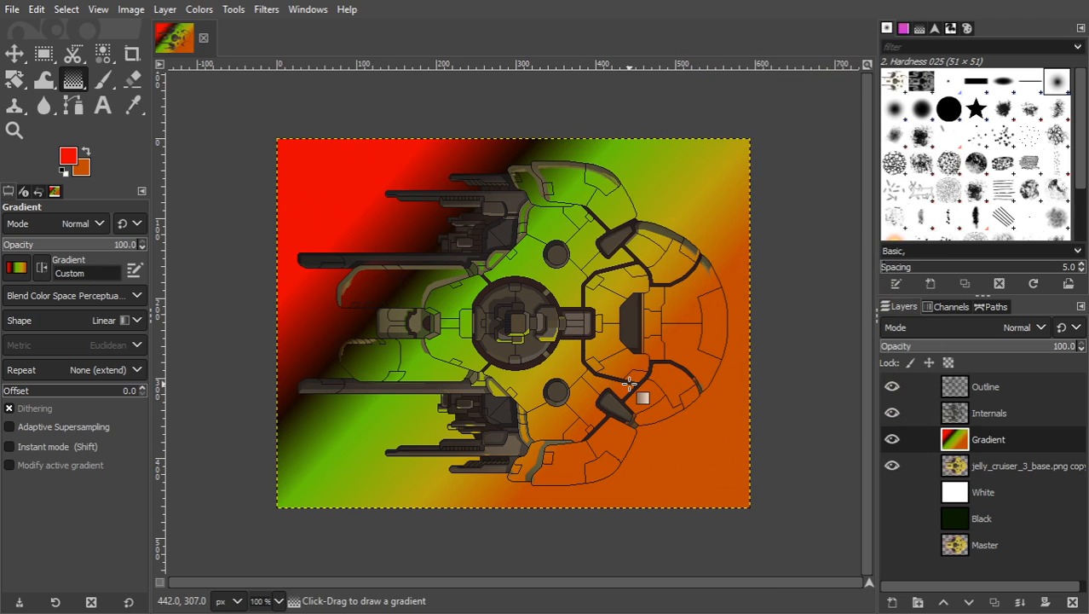
Select everything outside the ship copy's opaque pixels and cut that area from the Gradient layer.
right_click(961, 469)
click(870, 501)
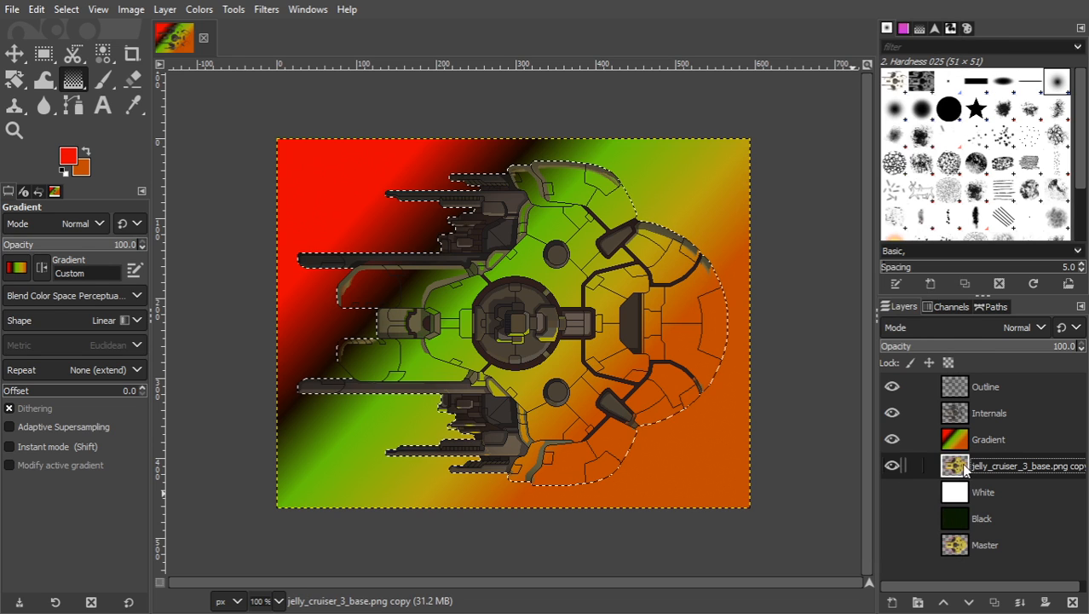
click(965, 447)
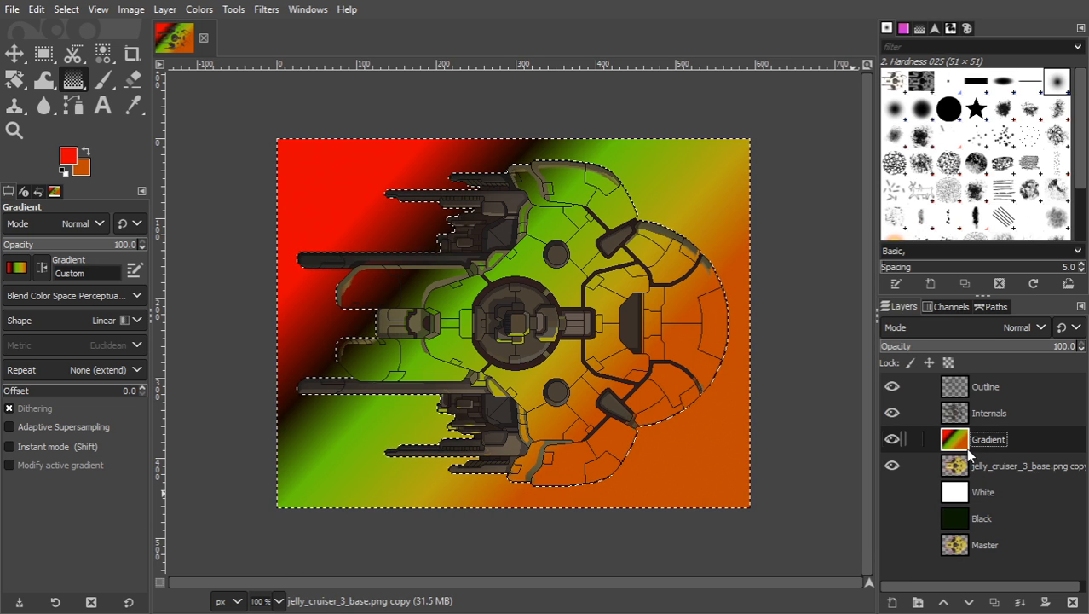
key(ctrl+x)
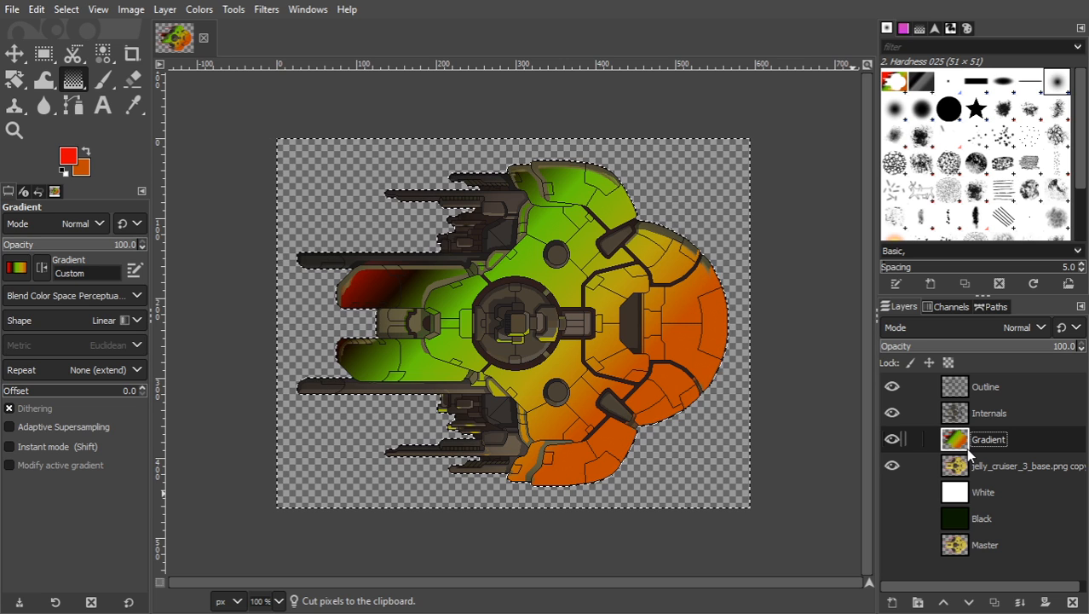
Duplicate the ship copy layer, raise the duplicate directly above the Gradient layer, and clear the selection.
click(964, 464)
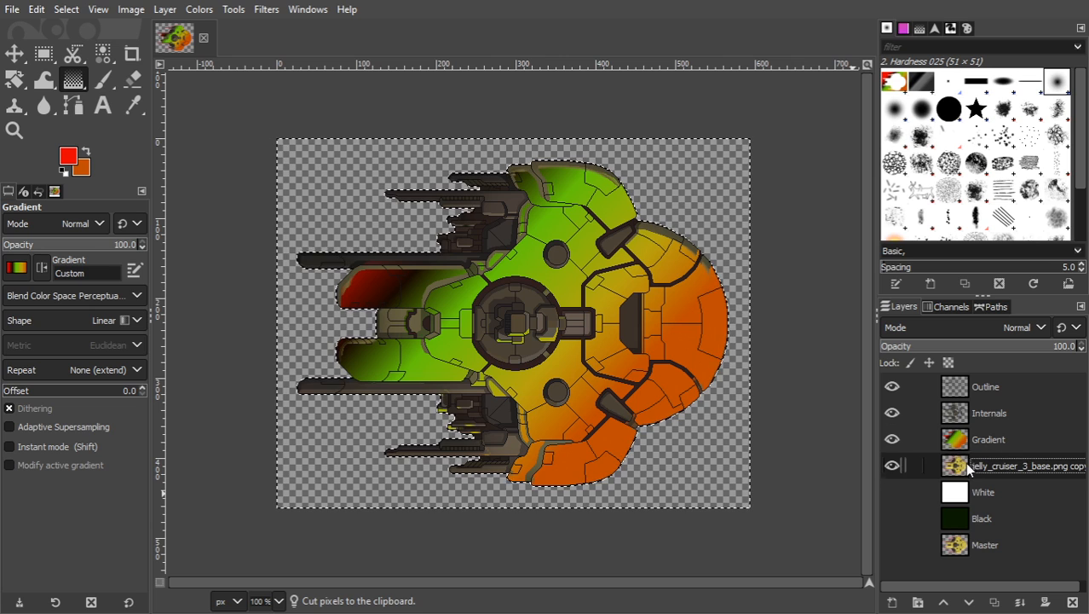
click(994, 601)
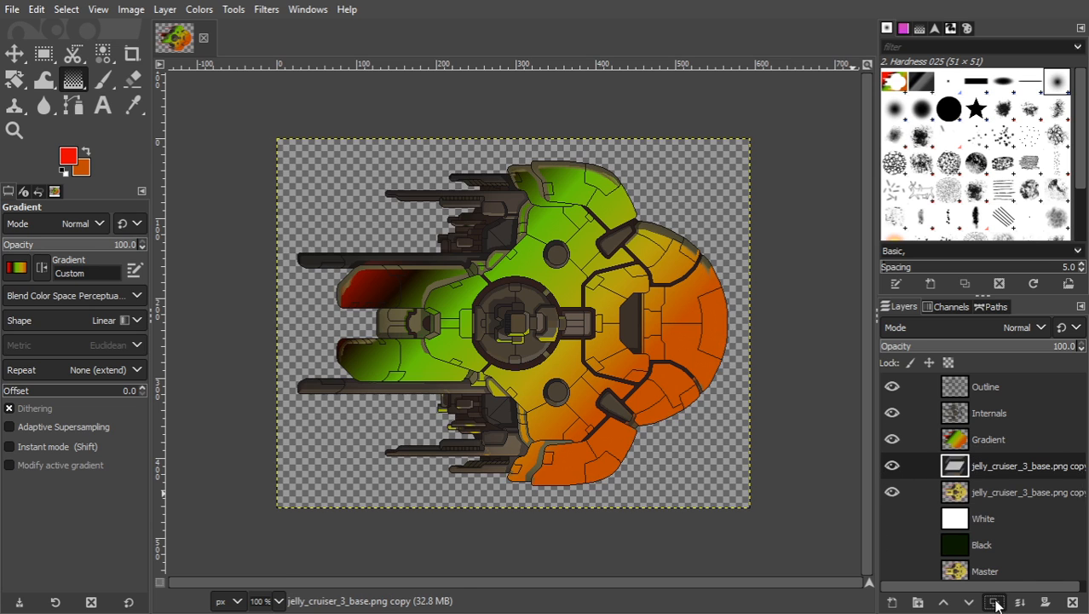
click(943, 602)
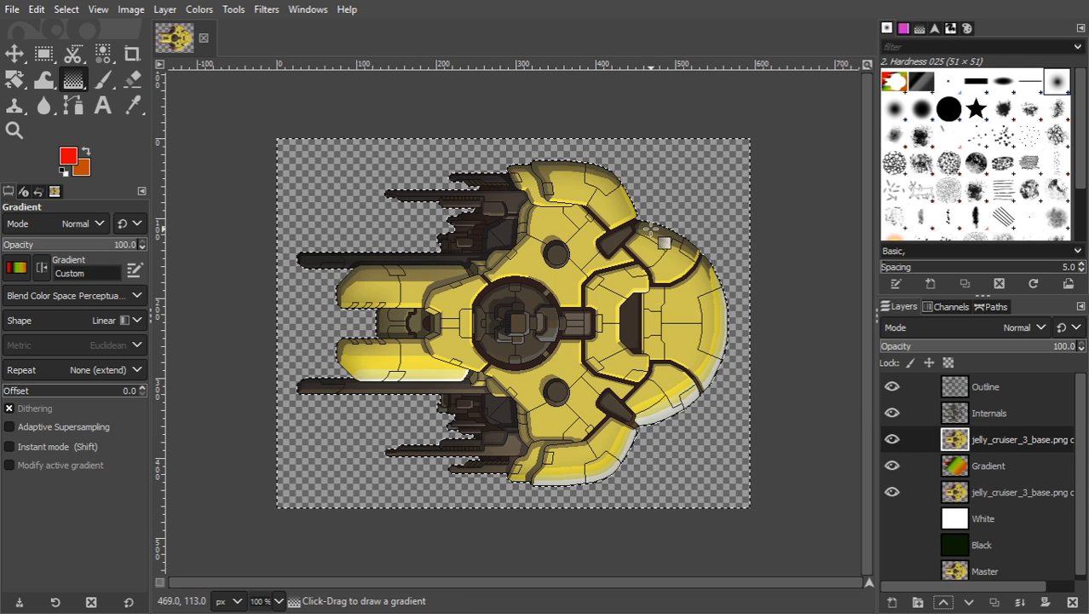
key(ctrl+shift+a)
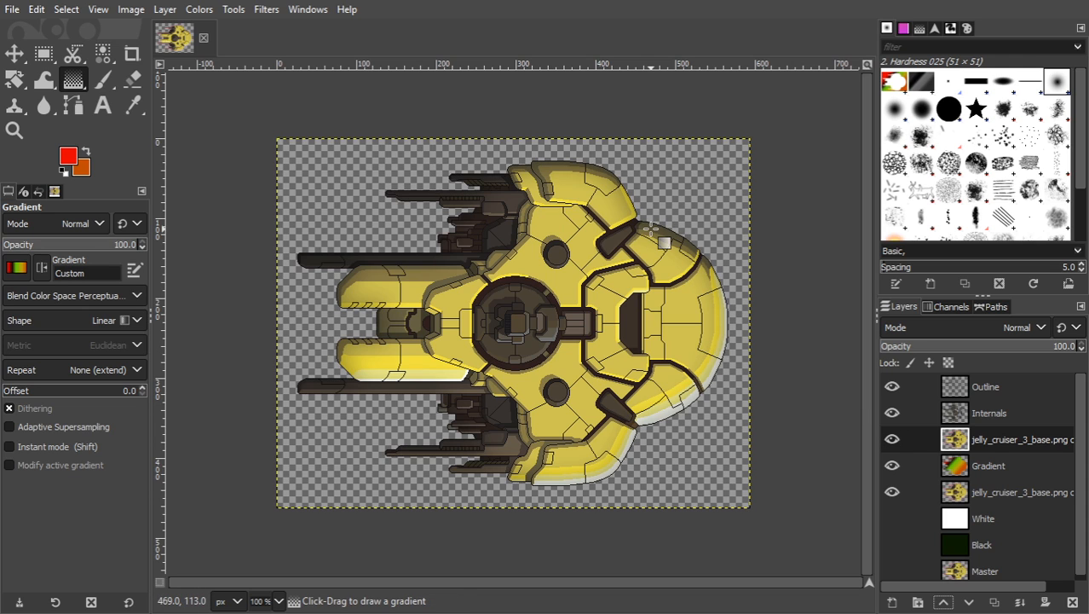
Desaturate the raised ship duplicate using Luminance mode.
click(199, 9)
mouse_move(297, 333)
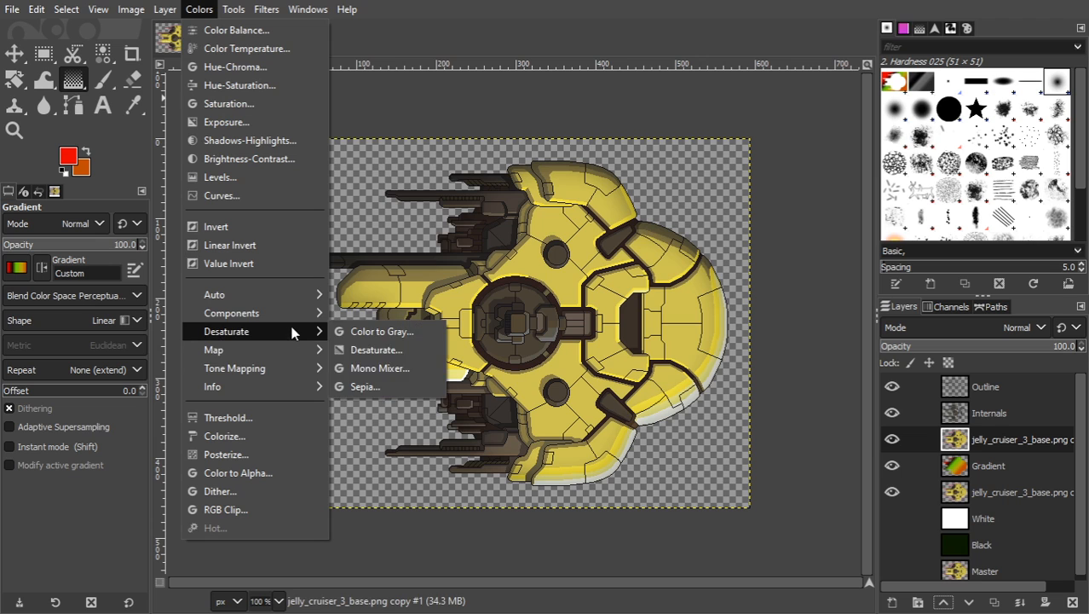
click(378, 350)
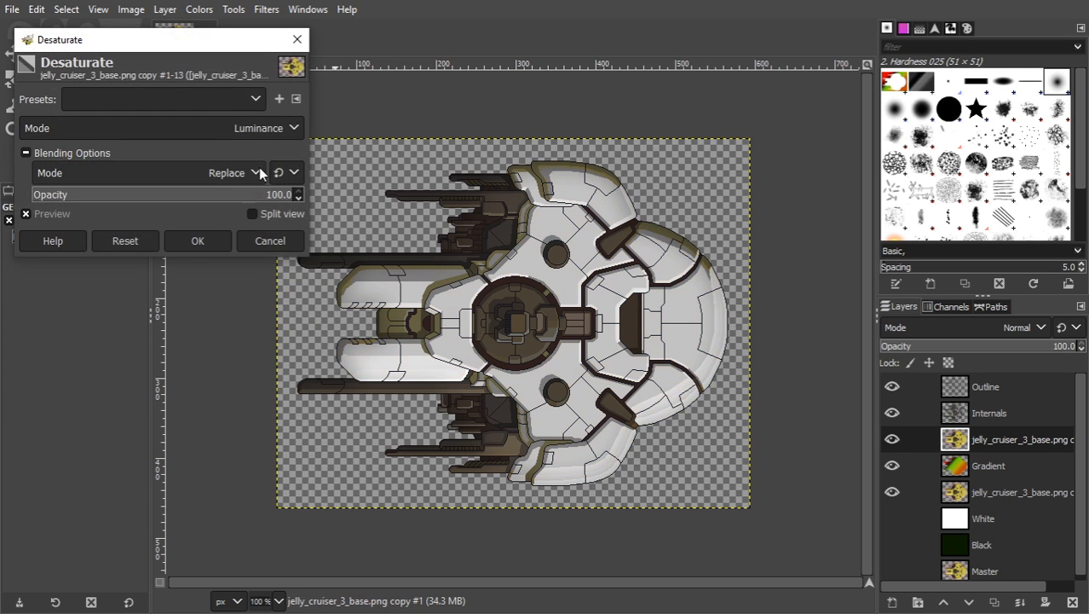
click(222, 242)
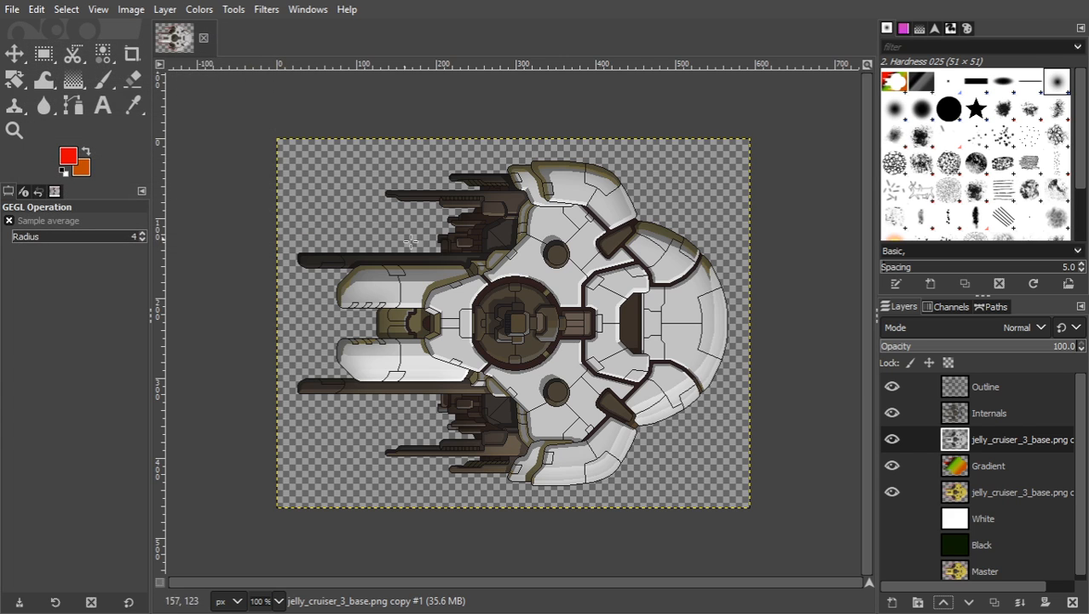
Try Color to Alpha with white on the desaturated ship duplicate, and cancel it.
right_click(521, 273)
mouse_move(583, 408)
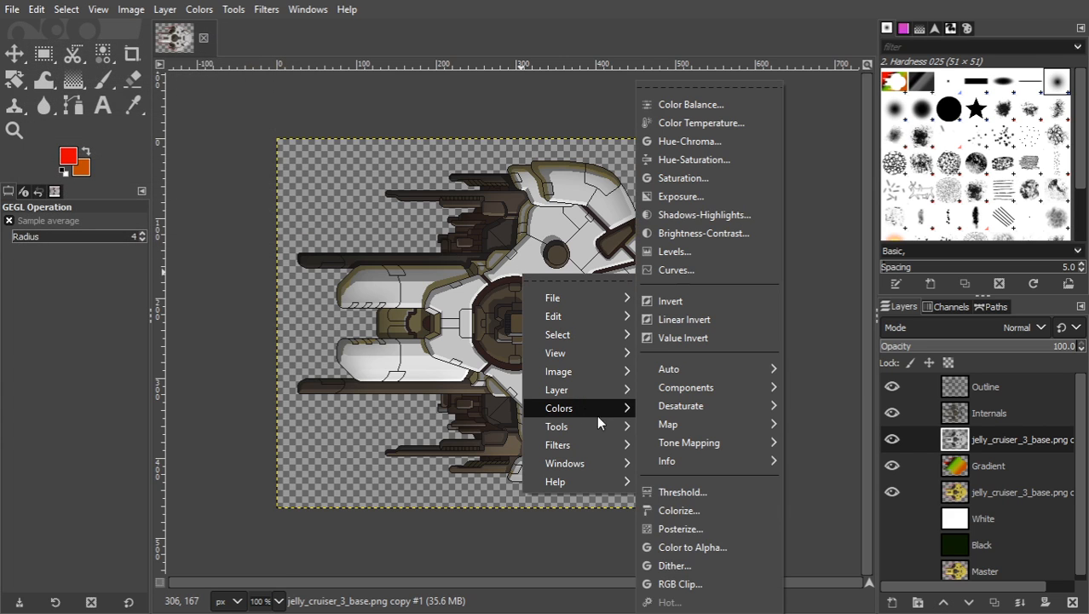
click(666, 547)
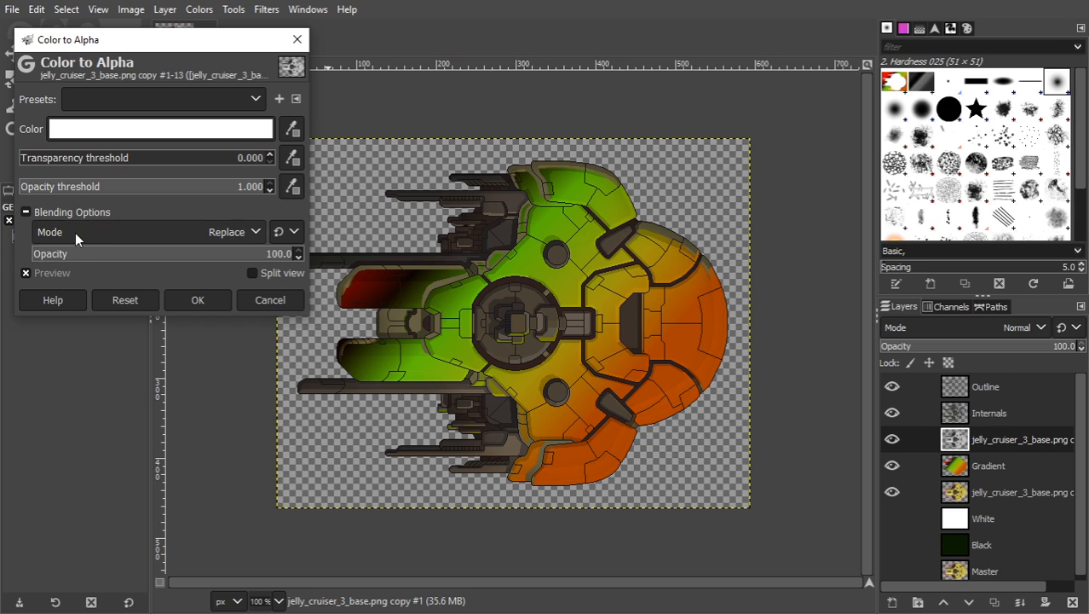
click(271, 300)
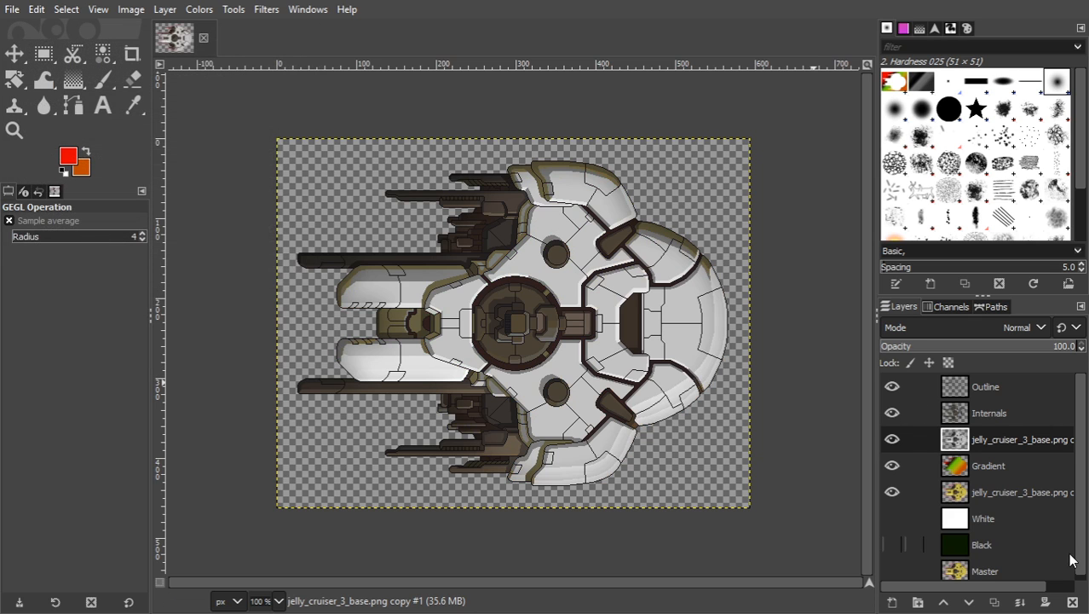
Delete the desaturated duplicate, make the remaining ship copy the active layer, and hide the Gradient layer.
click(1072, 601)
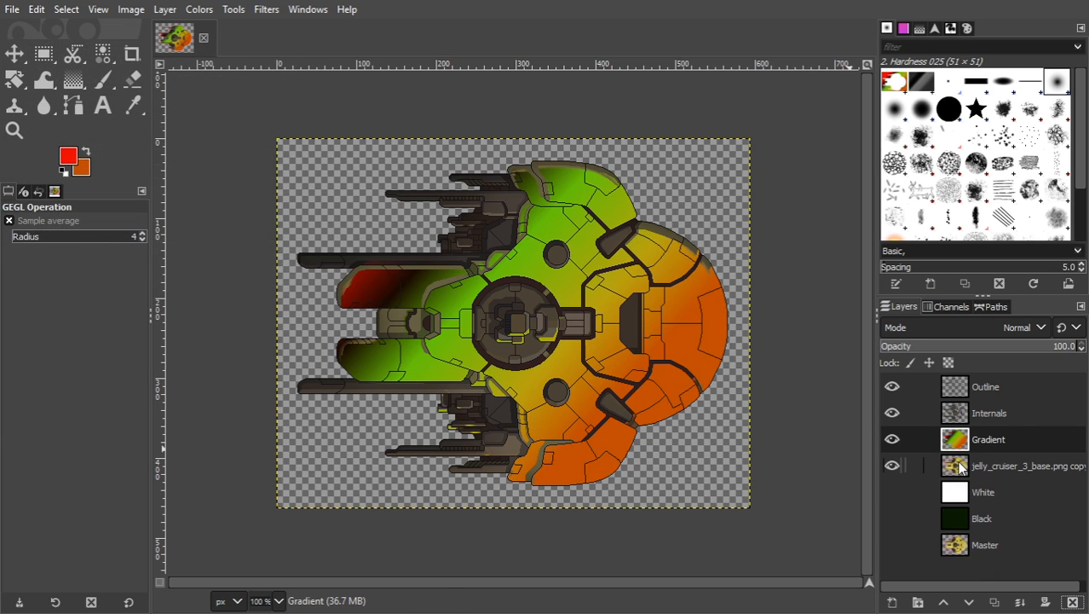
click(959, 467)
click(893, 440)
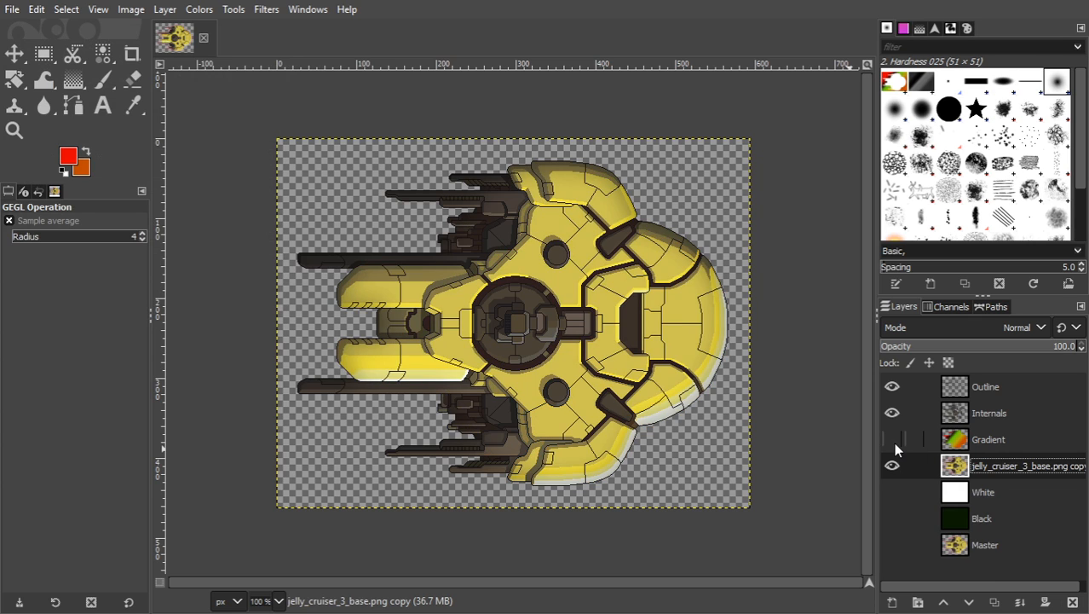
click(894, 444)
click(894, 443)
Apply Gradient Map to the ship copy layer using the custom gradient.
click(204, 10)
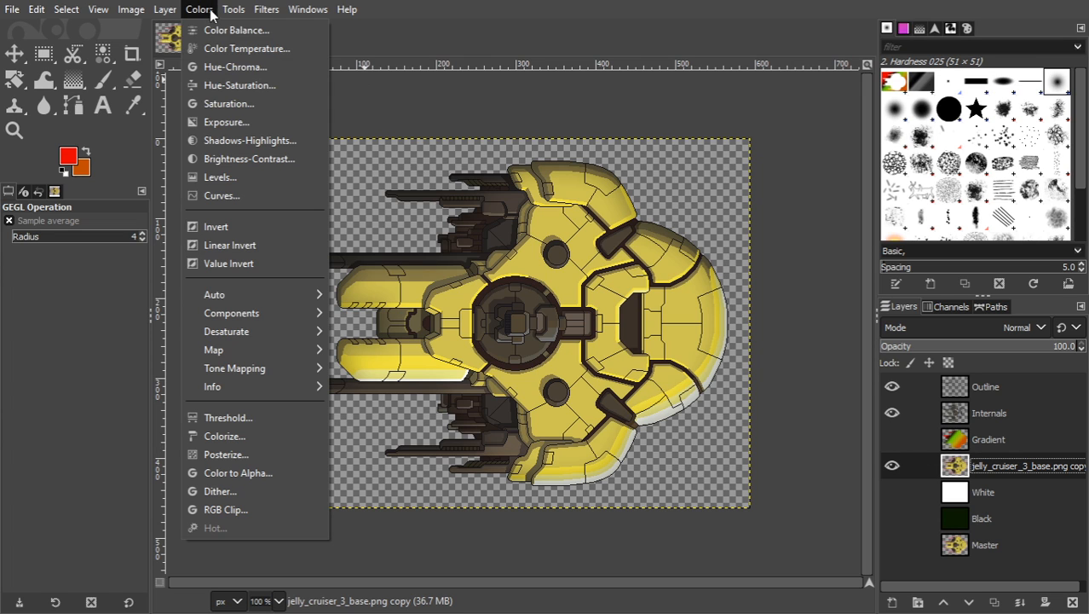
mouse_move(239, 350)
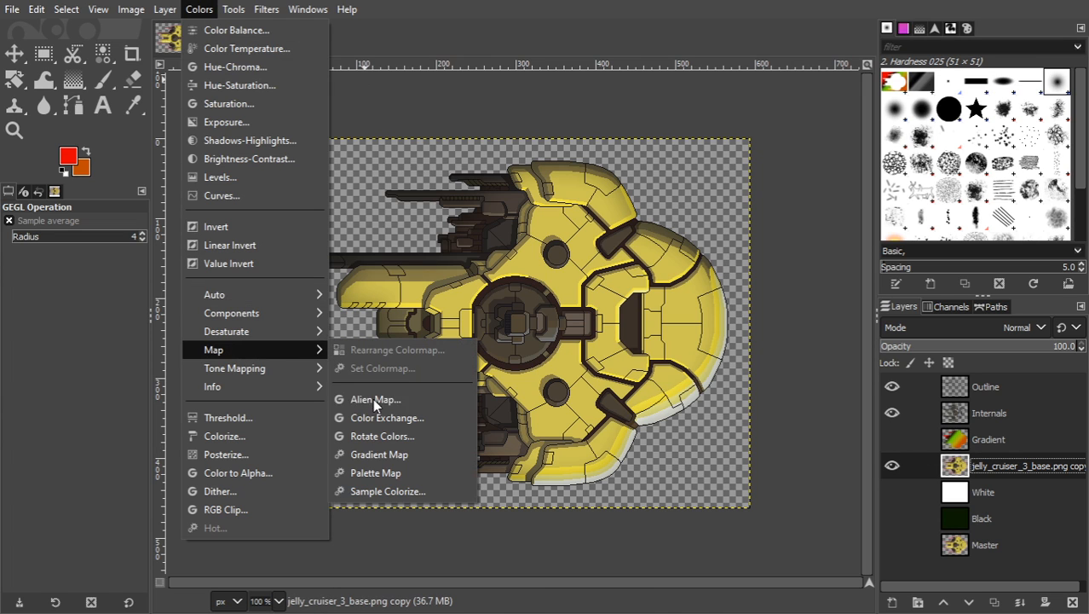
click(375, 452)
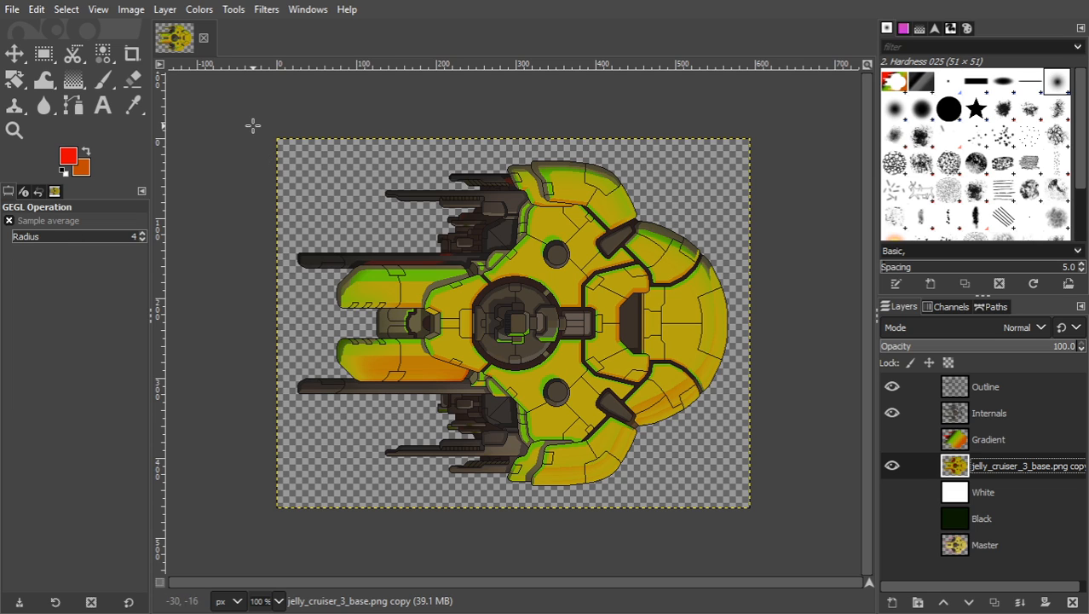
Try Invert and Value Invert on the gradient-mapped ship copy, undoing each one.
click(199, 9)
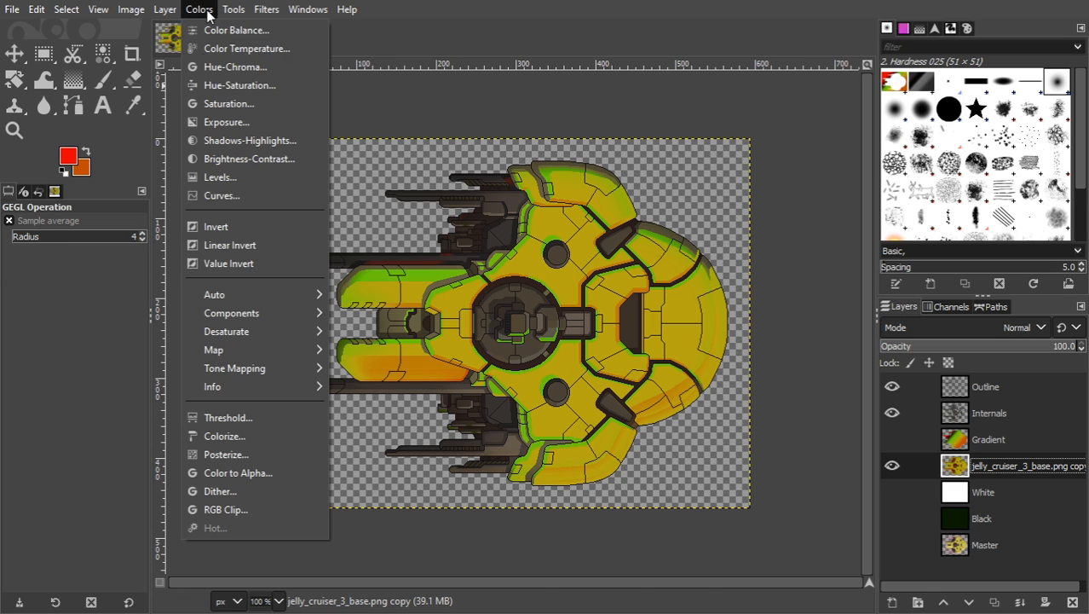
click(228, 227)
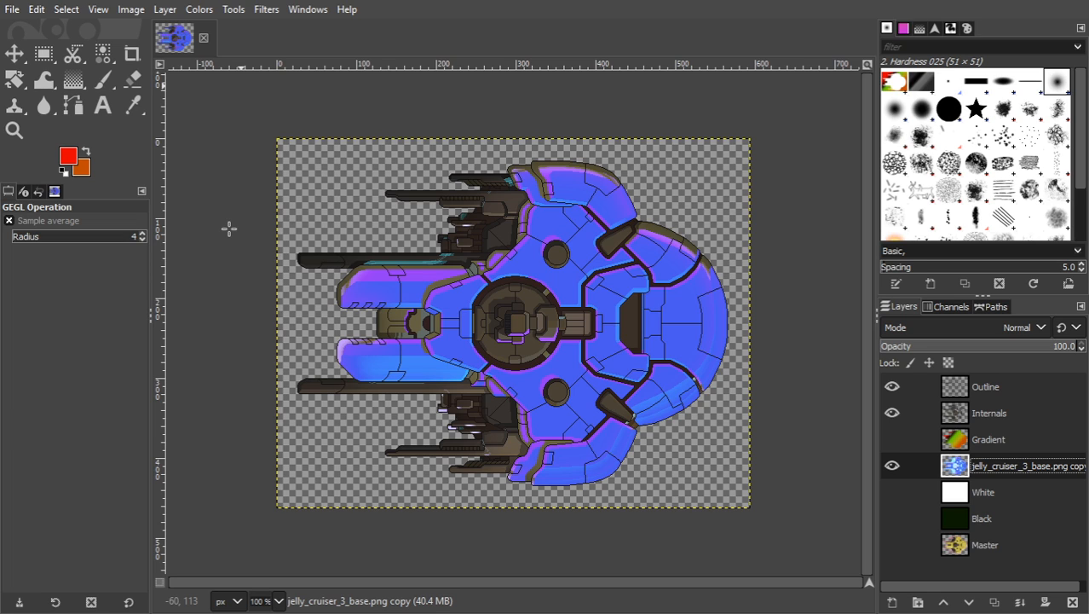
key(ctrl+z)
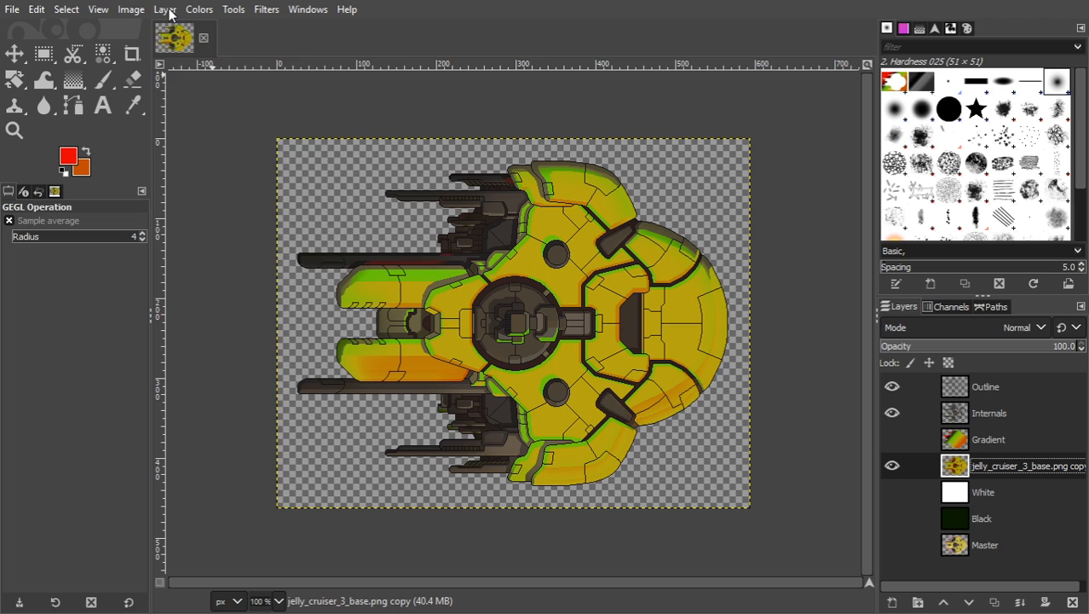
click(166, 10)
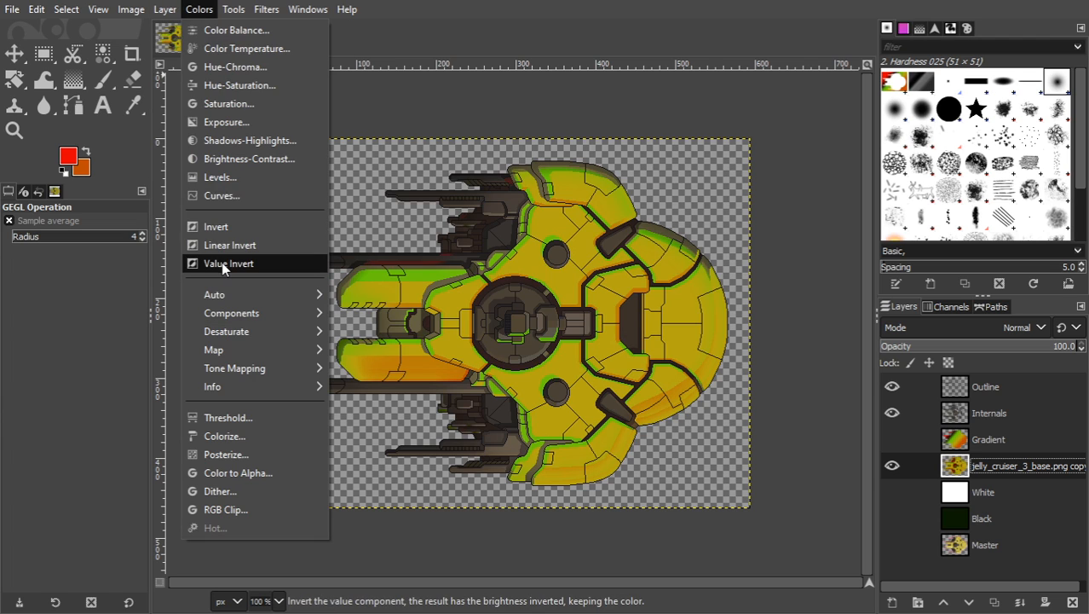
click(226, 265)
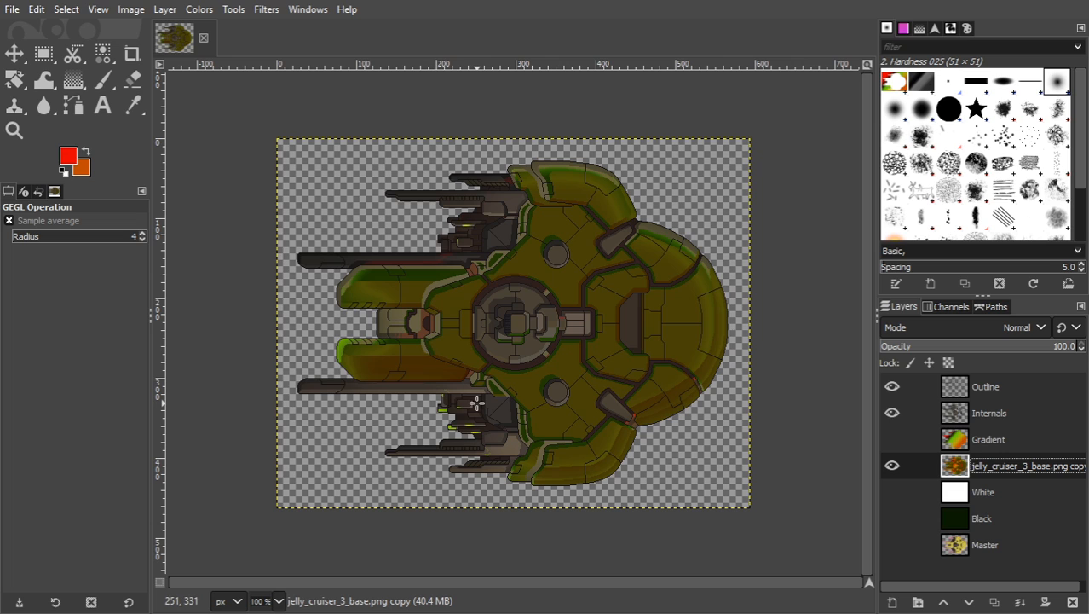
key(ctrl+z)
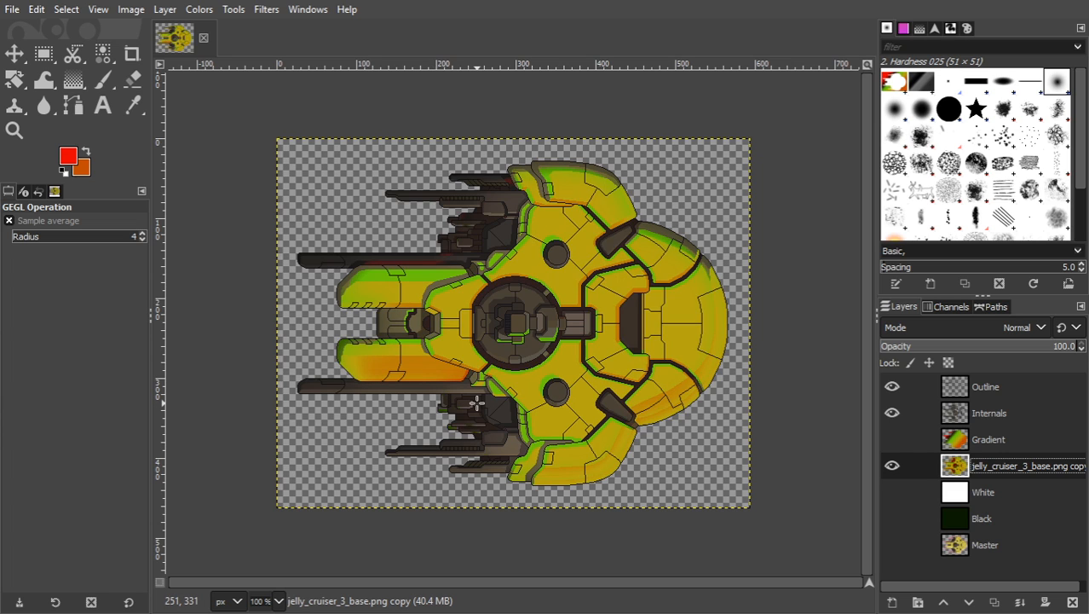
Invert the ship copy's colors once more and undo the inversion.
click(199, 9)
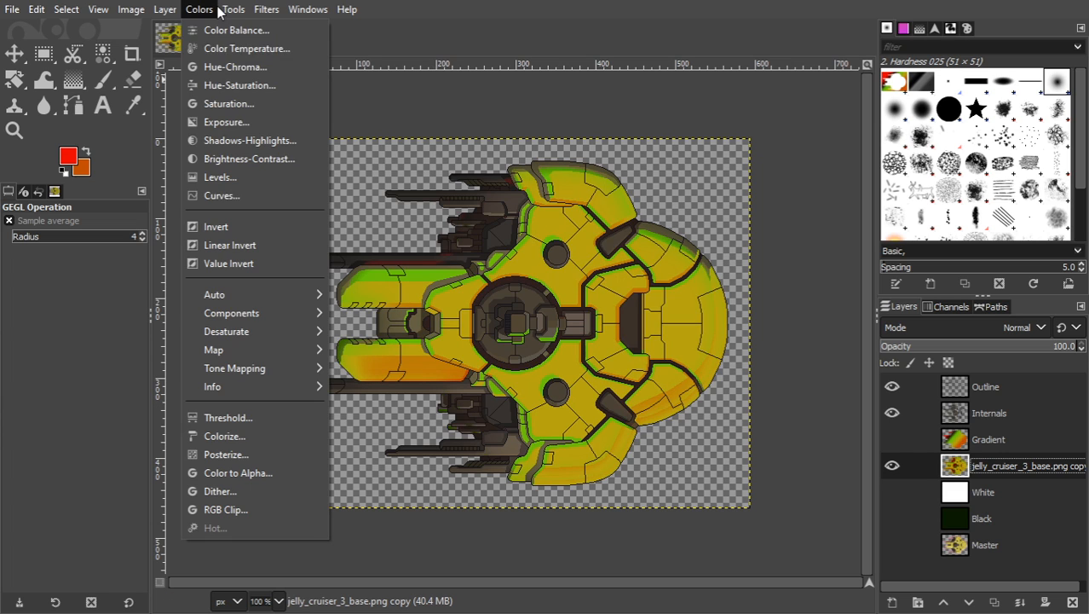
click(223, 227)
key(ctrl+z)
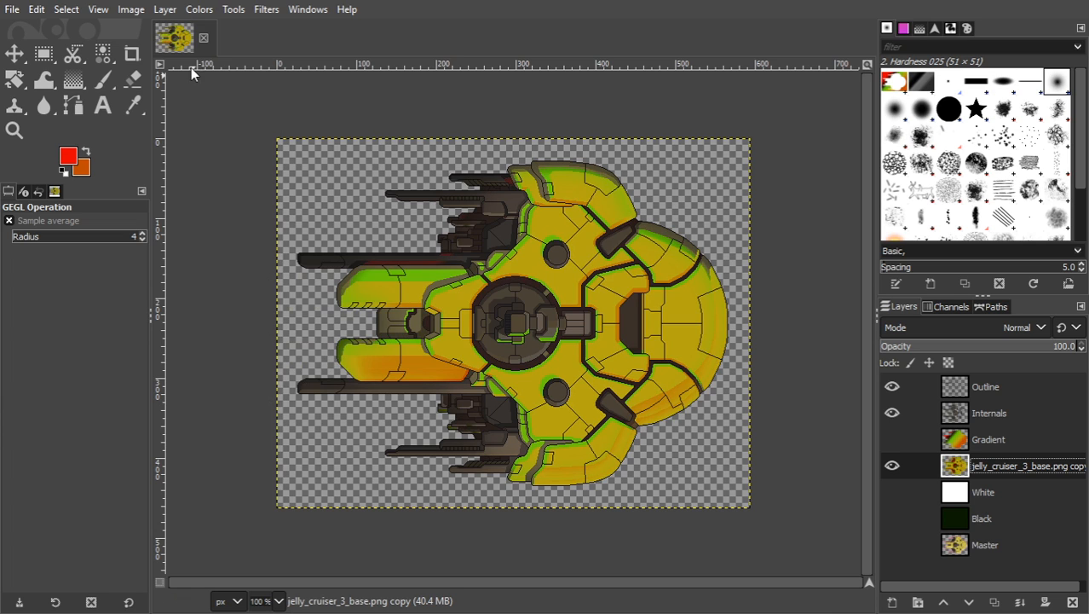
Invert the gradient-mapped ship copy's colors and hide that layer.
click(199, 10)
click(234, 226)
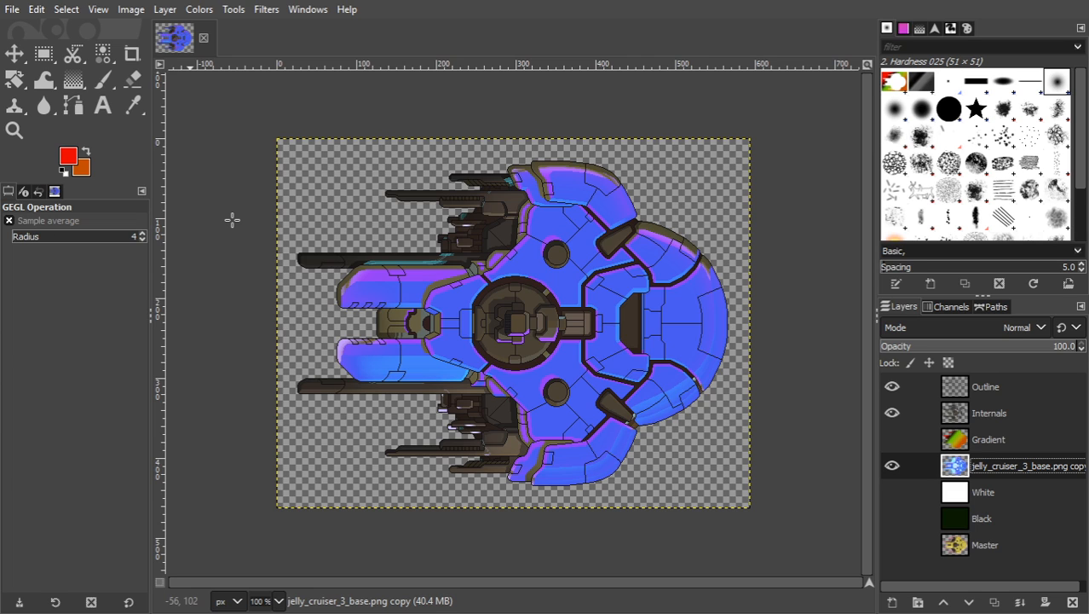
click(891, 464)
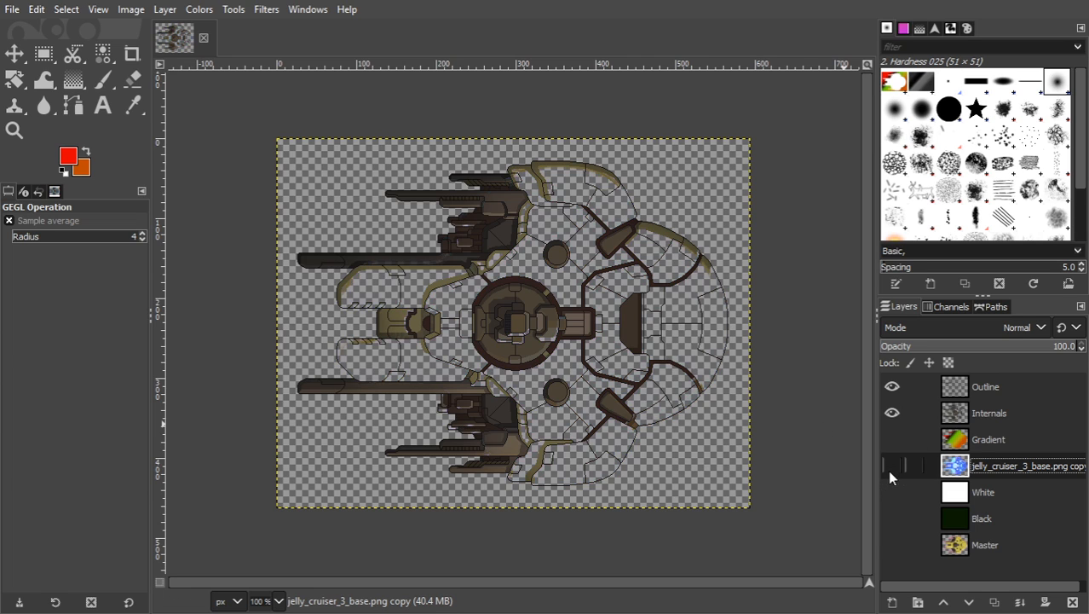
Duplicate the Master layer and raise the duplicate directly below the Gradient layer.
click(971, 546)
click(994, 602)
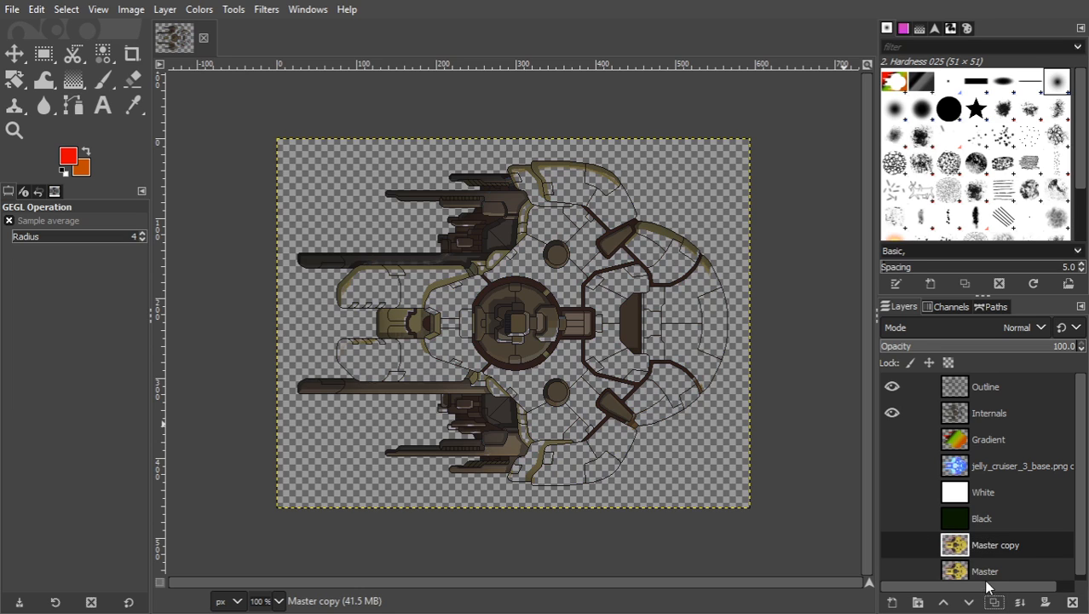
click(943, 601)
click(943, 602)
click(943, 602)
Make the inverted ship copy the active layer and lower it to the very end of the layer stack, beneath Master.
key(Down)
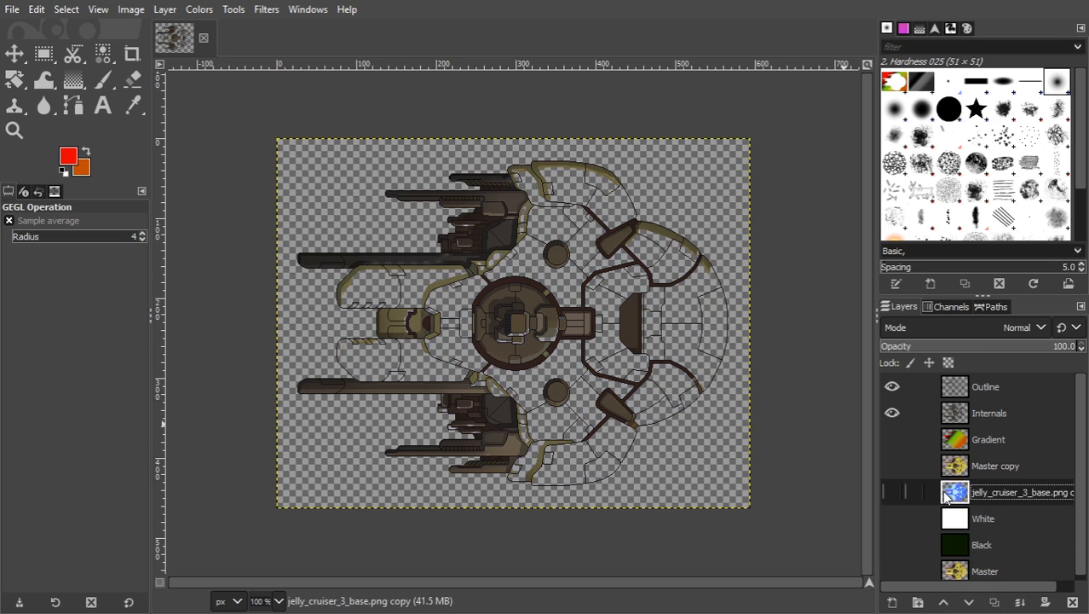
click(969, 602)
click(969, 602)
click(969, 601)
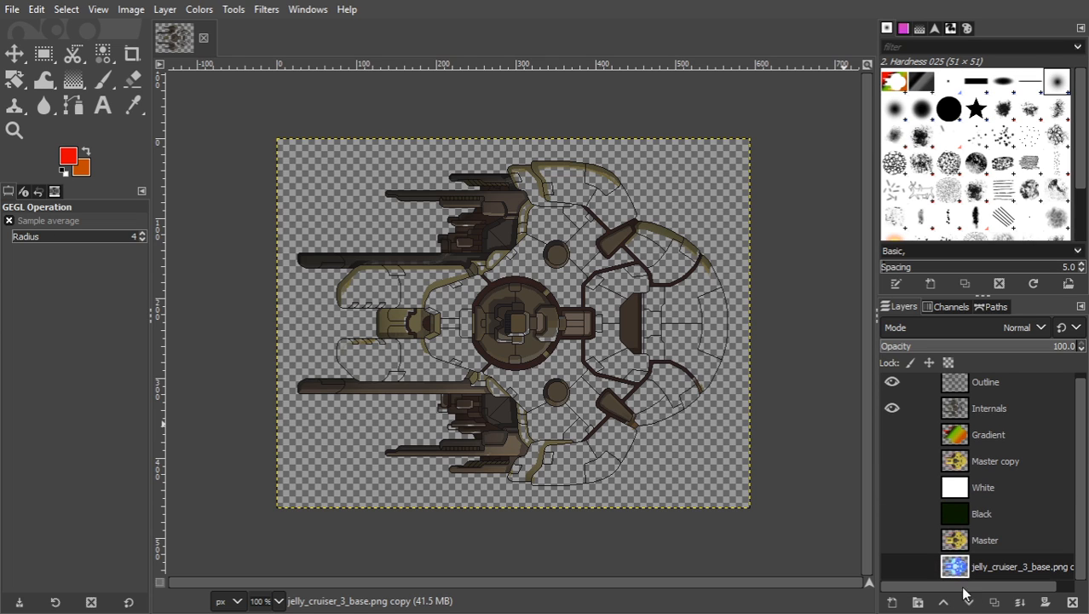
Show the Master copy layer, make it active, and display the list of available palettes.
click(892, 460)
click(947, 465)
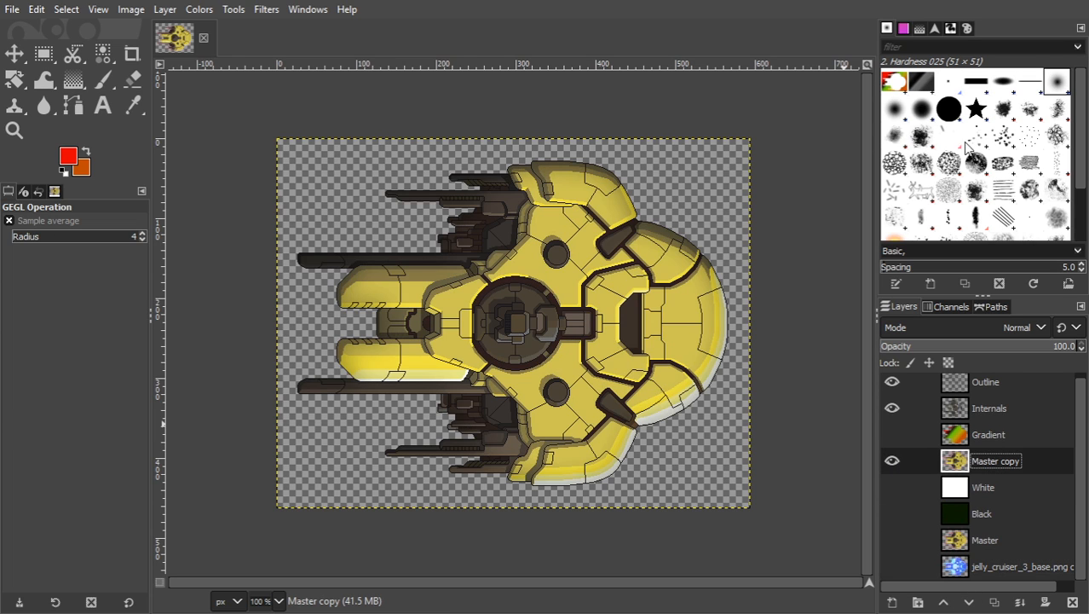
click(967, 34)
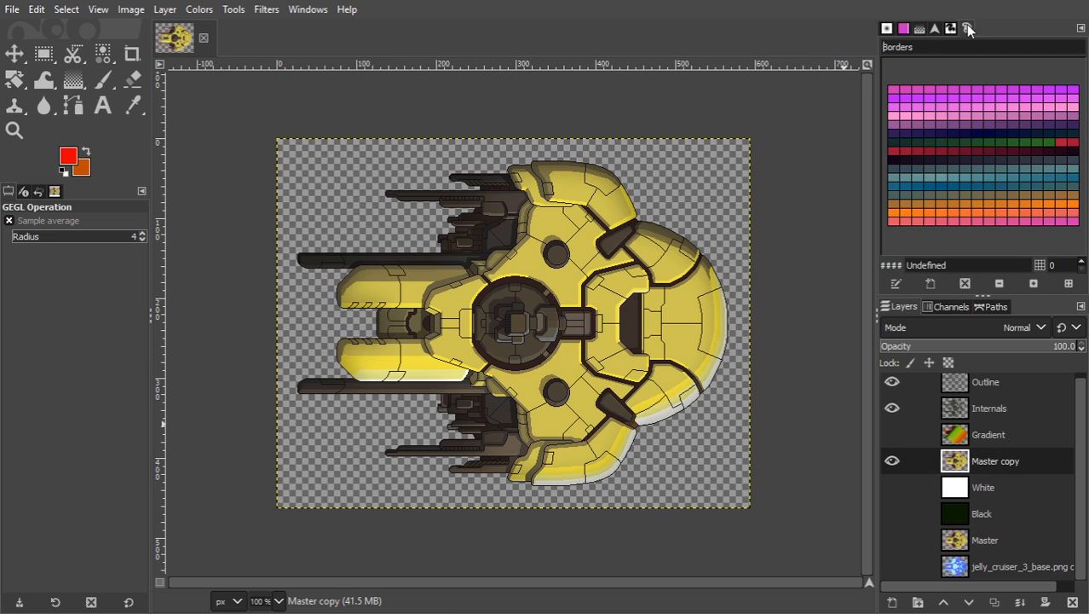
click(907, 30)
drag(1077, 122, 1084, 86)
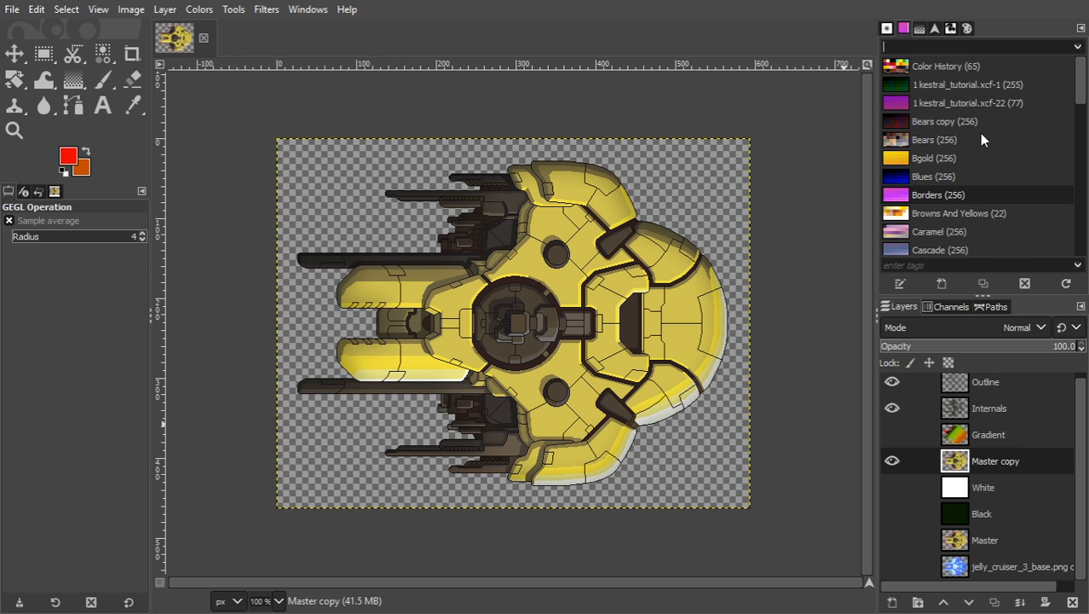
Apply Palette Map with the Borders palette to Master copy and Value Invert the result.
click(210, 10)
mouse_move(290, 347)
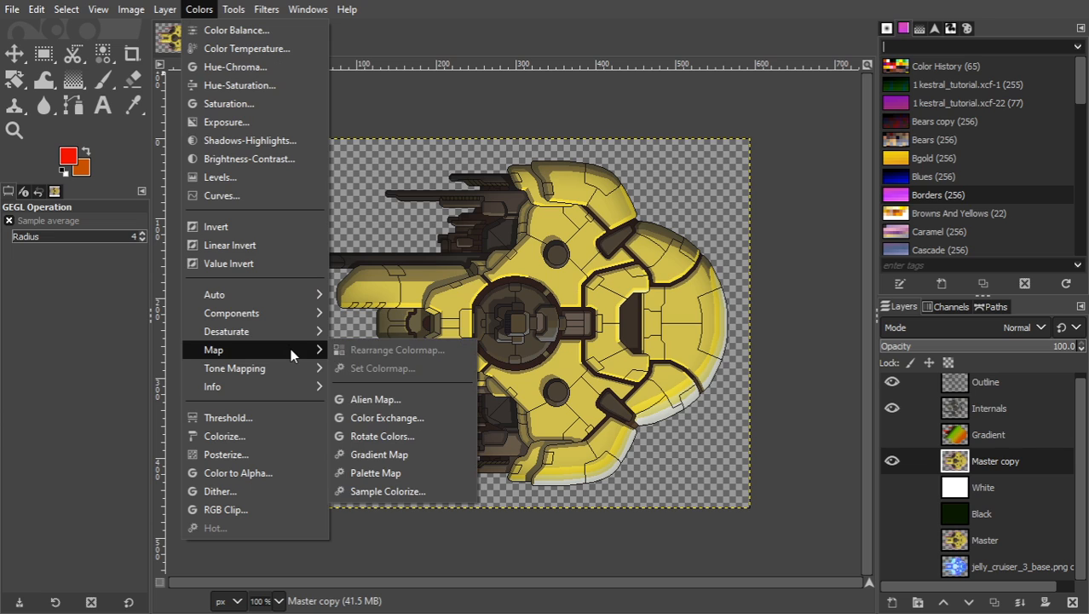
click(373, 469)
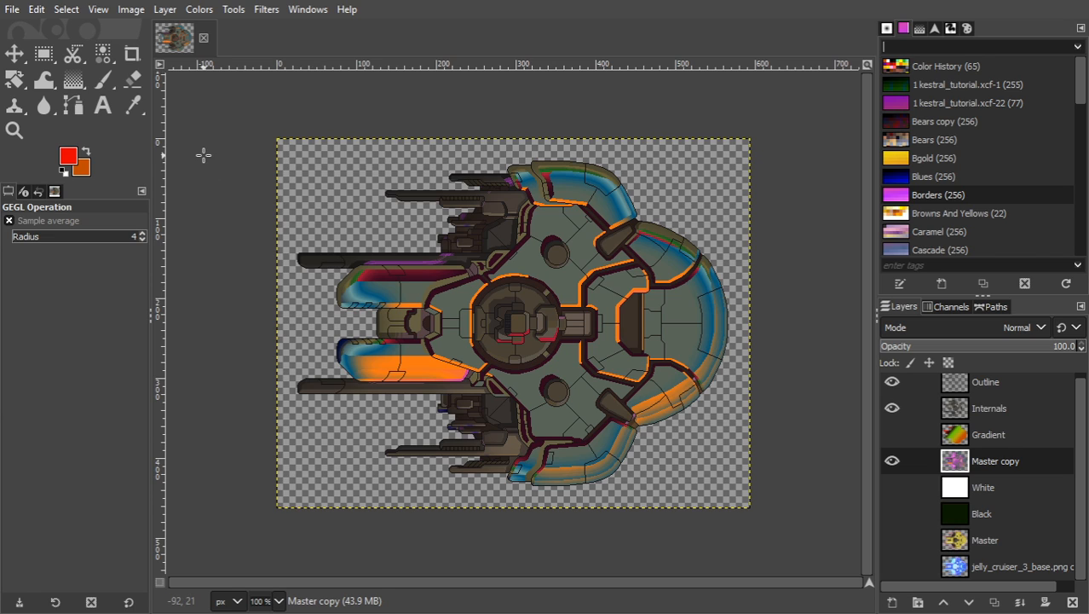
click(199, 9)
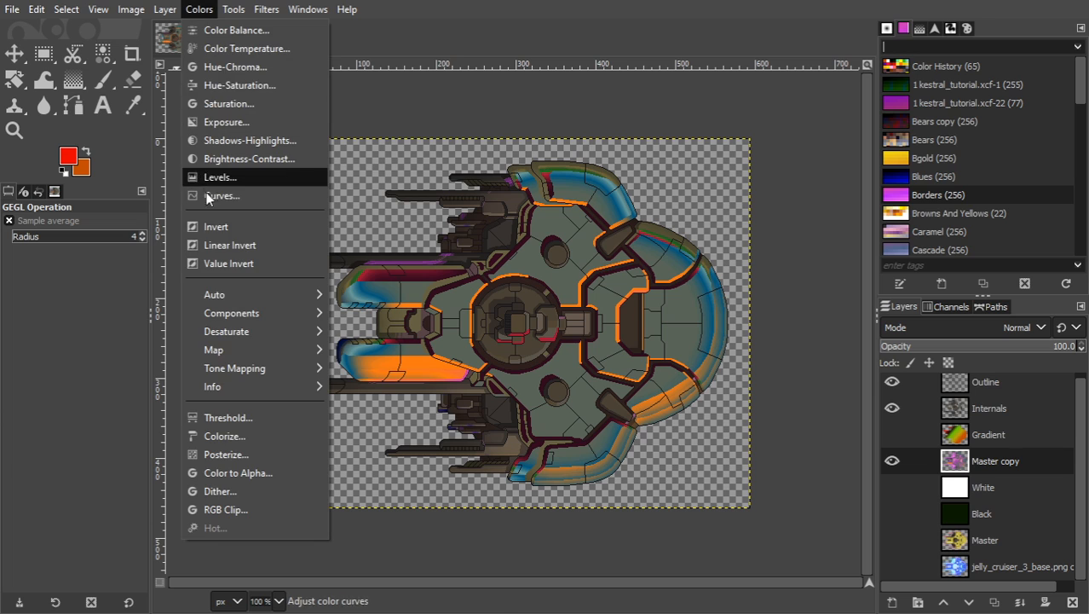
click(228, 264)
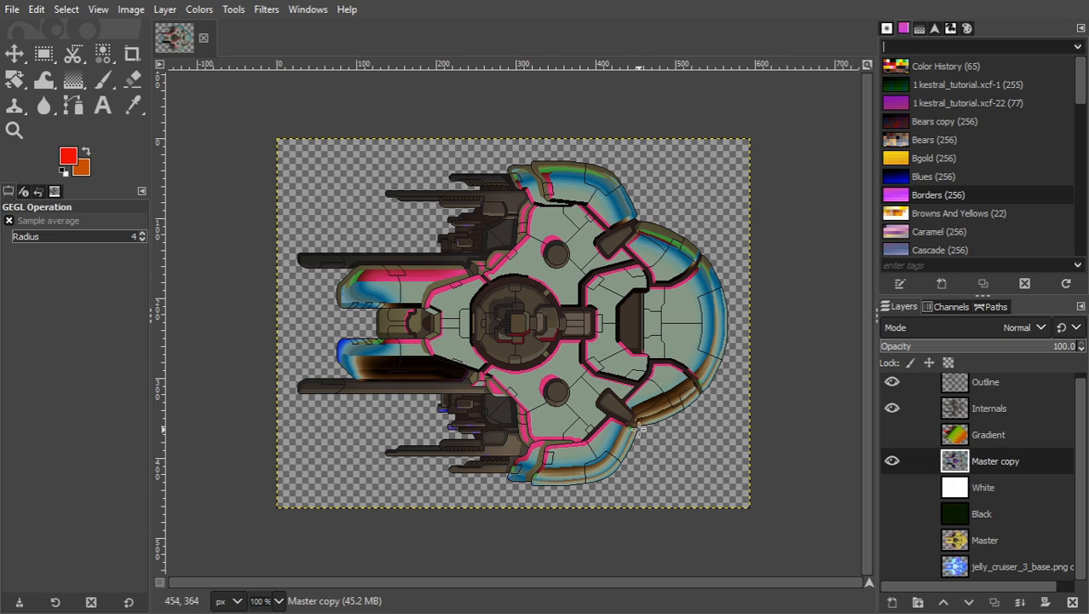
Duplicate the Master copy layer, rename the original as Borders Pallet, and make the duplicate active with the Blur / Sharpen tool ready.
click(43, 106)
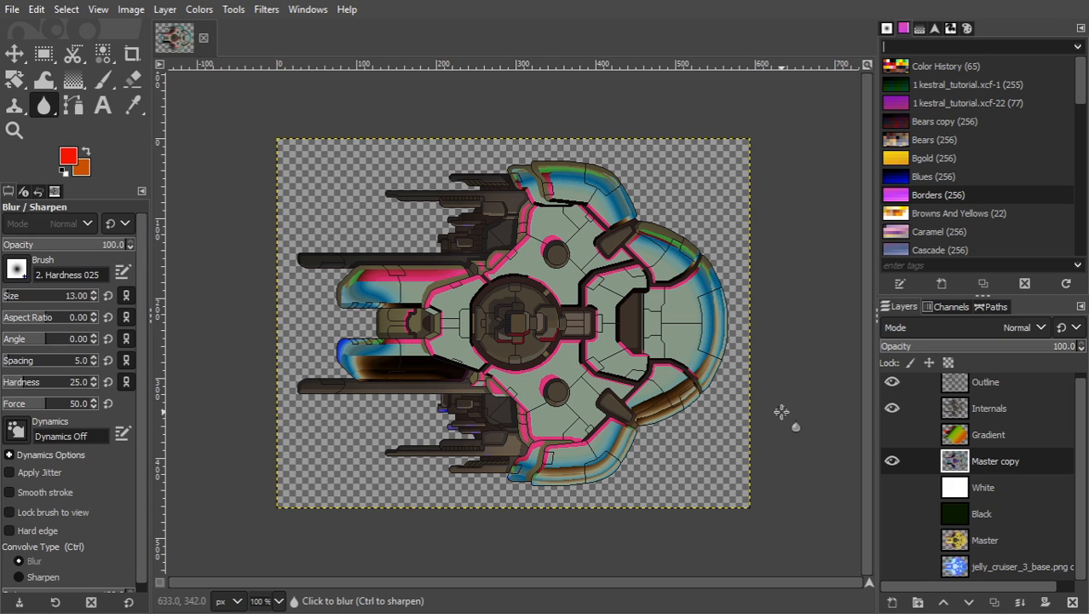
click(993, 602)
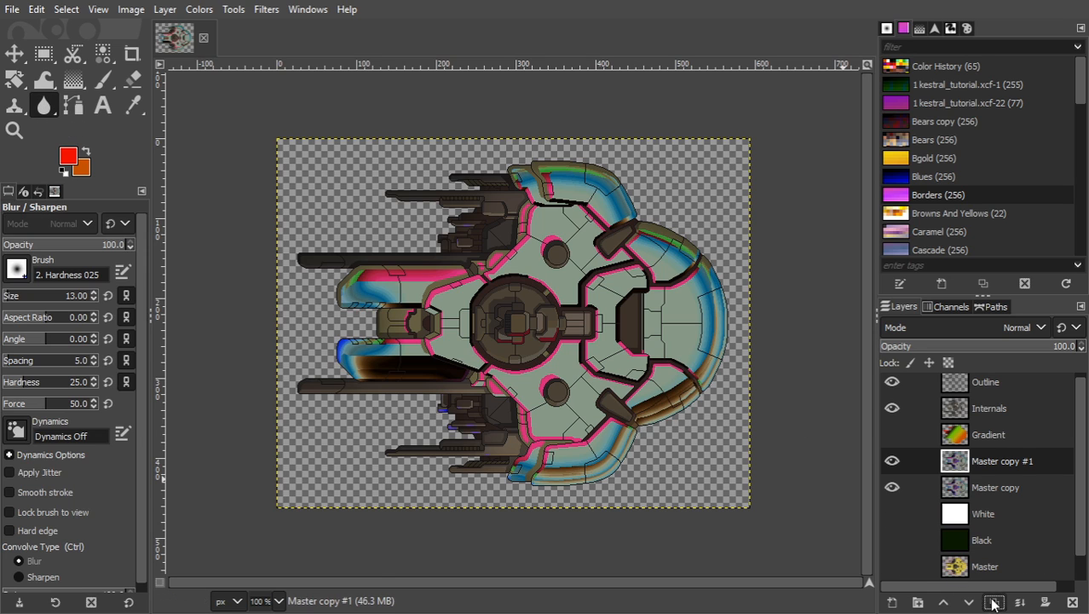
double_click(996, 487)
text(Borders Pal)
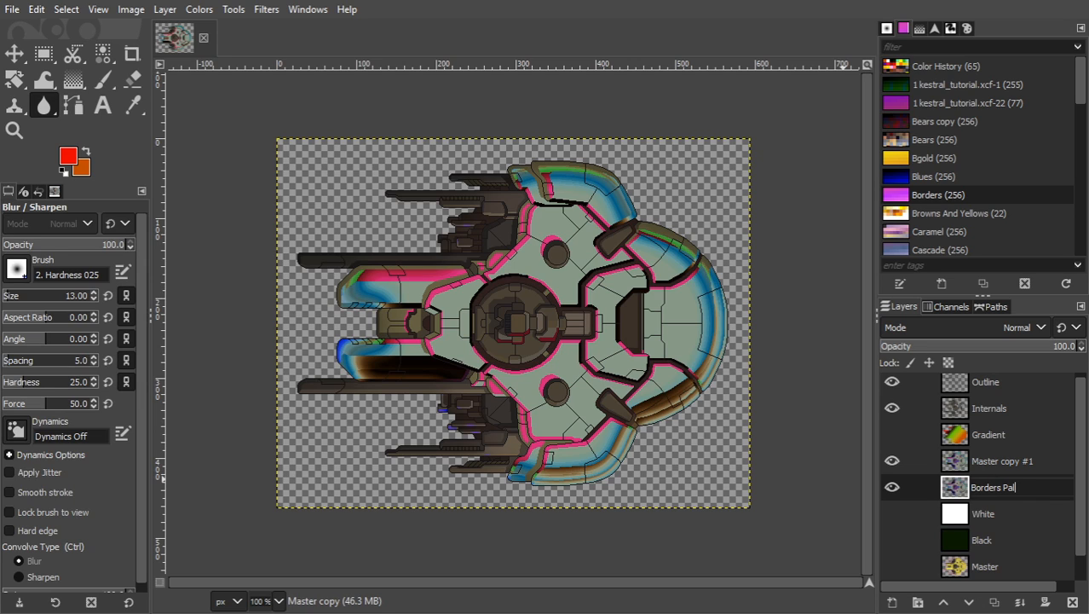
text(e)
key(BackSpace)
text(let)
click(968, 467)
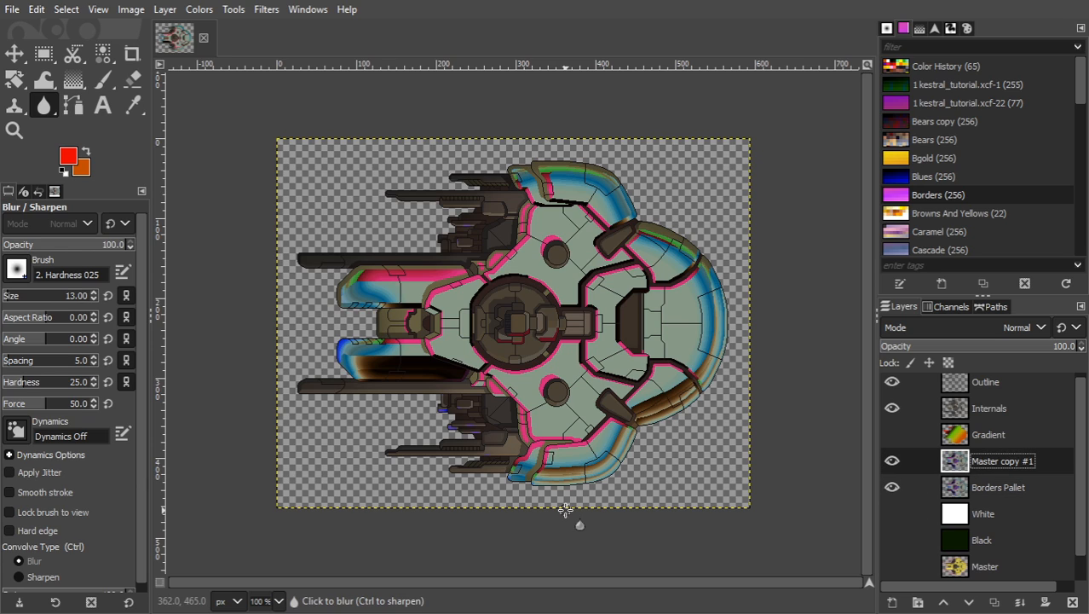
Blur the color bands along the ship's lower wing and curved outer hull on Master copy #1.
click(279, 601)
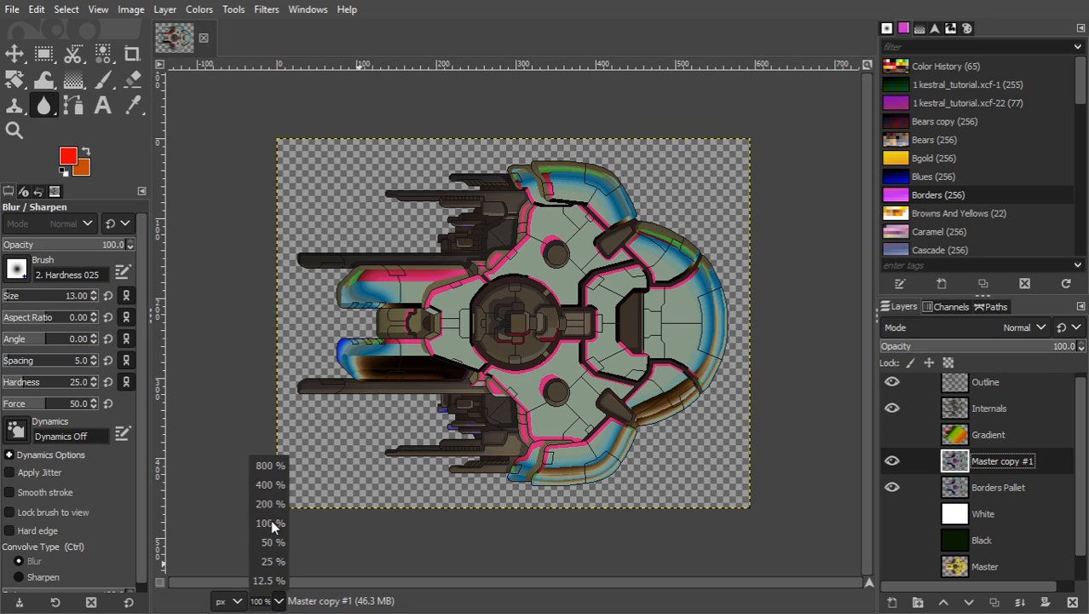
click(265, 507)
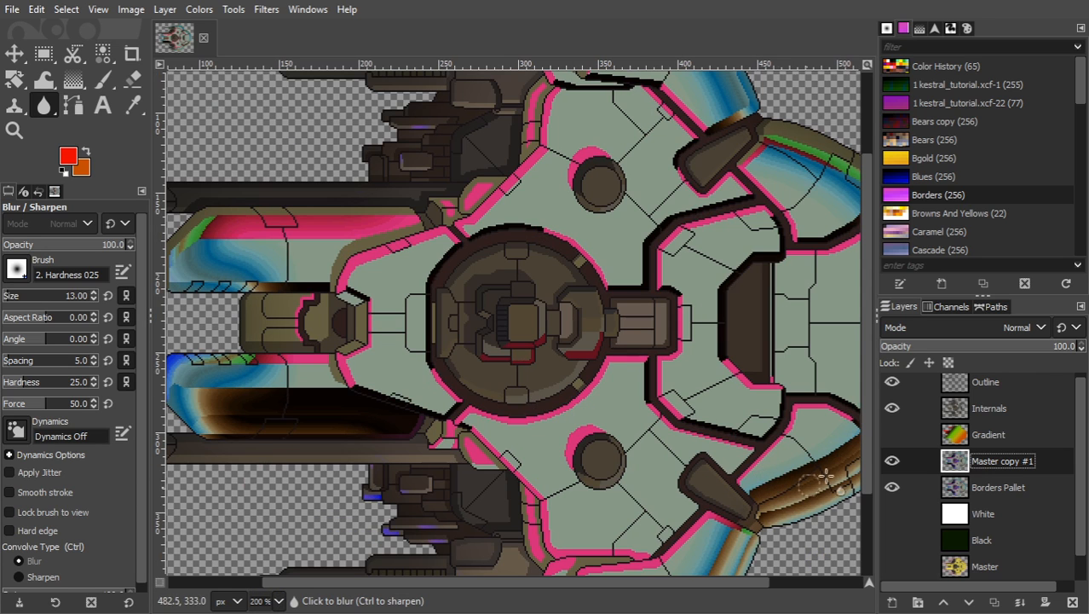
drag(870, 386, 871, 474)
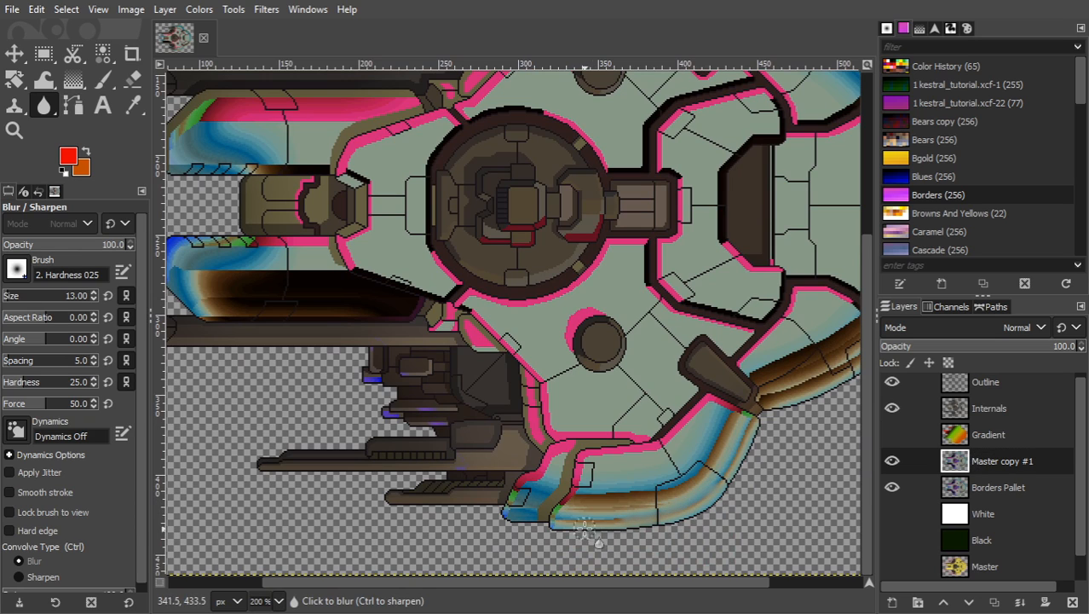
drag(575, 522, 616, 521)
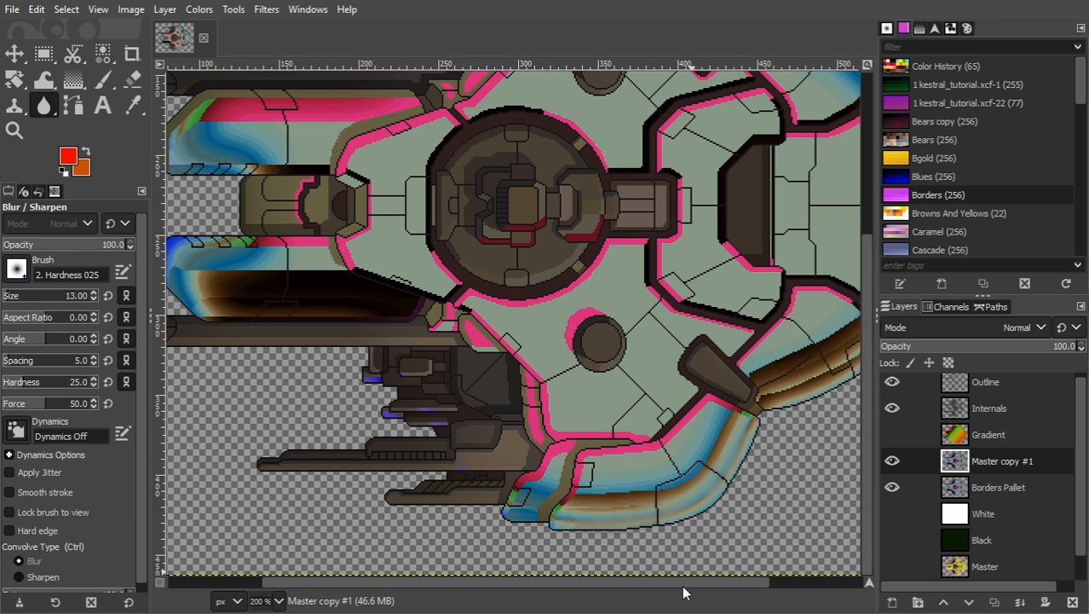
drag(681, 588, 764, 586)
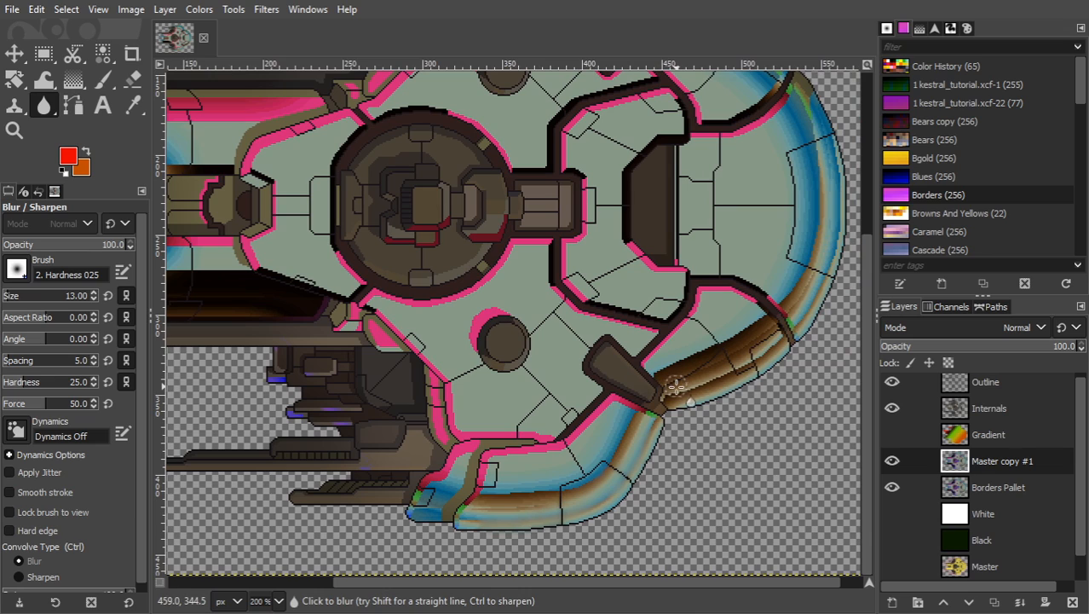
mouse_move(709, 375)
mouse_down()
mouse_move(690, 383)
mouse_move(777, 339)
mouse_move(718, 385)
mouse_move(671, 398)
mouse_move(805, 323)
mouse_move(830, 260)
mouse_move(801, 317)
mouse_move(832, 216)
mouse_move(835, 235)
mouse_move(833, 166)
mouse_up()
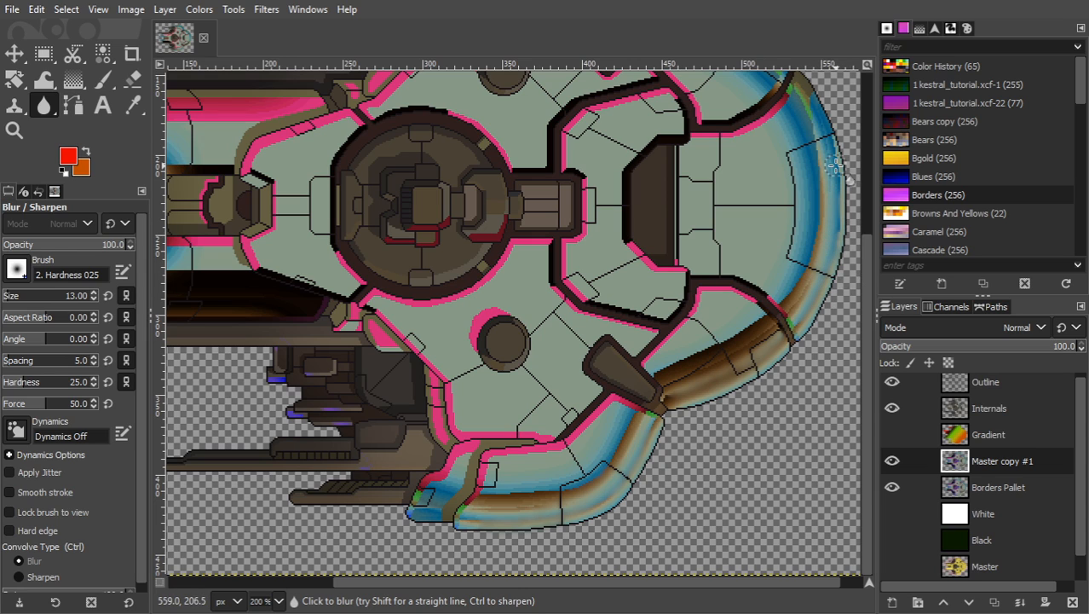
mouse_move(692, 389)
mouse_down()
mouse_move(675, 396)
mouse_move(721, 381)
mouse_move(771, 342)
mouse_move(732, 364)
mouse_up()
click(279, 601)
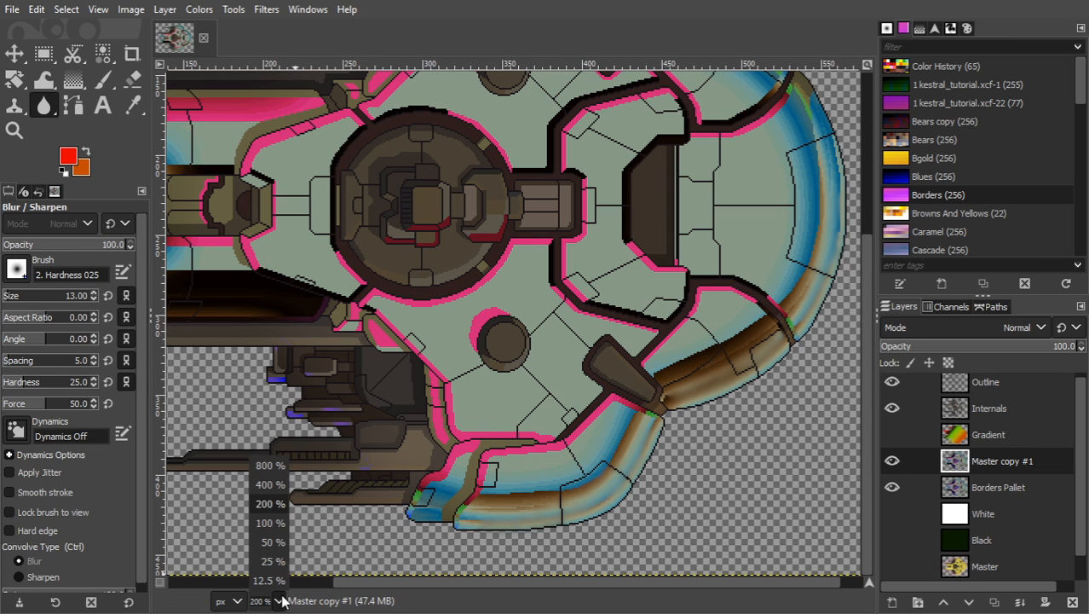
click(272, 523)
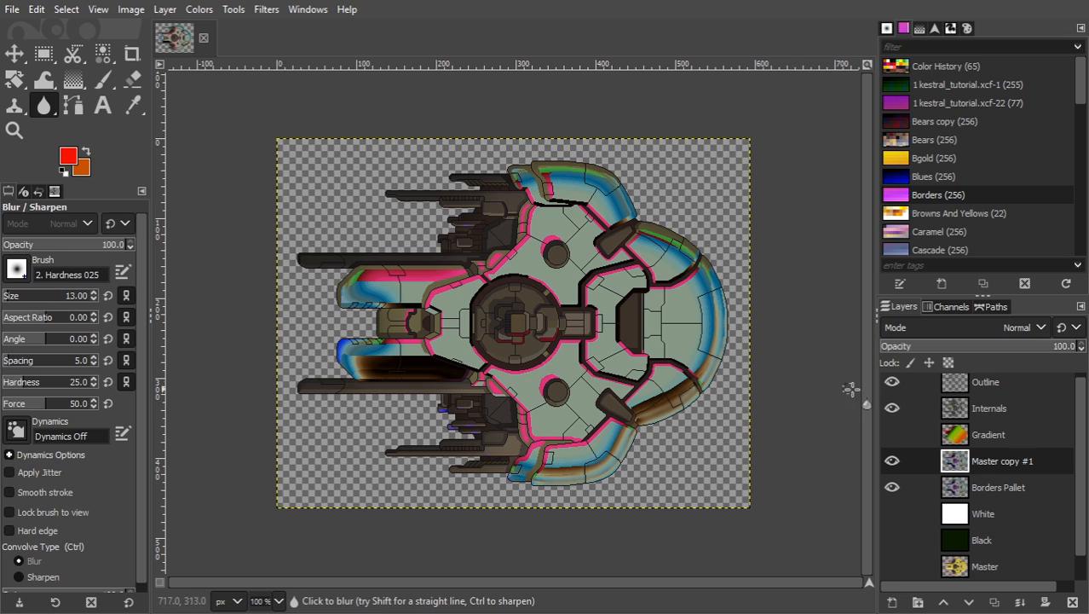
Toggle the Internals layer's visibility repeatedly to compare the ship with and without its original internal parts.
click(891, 409)
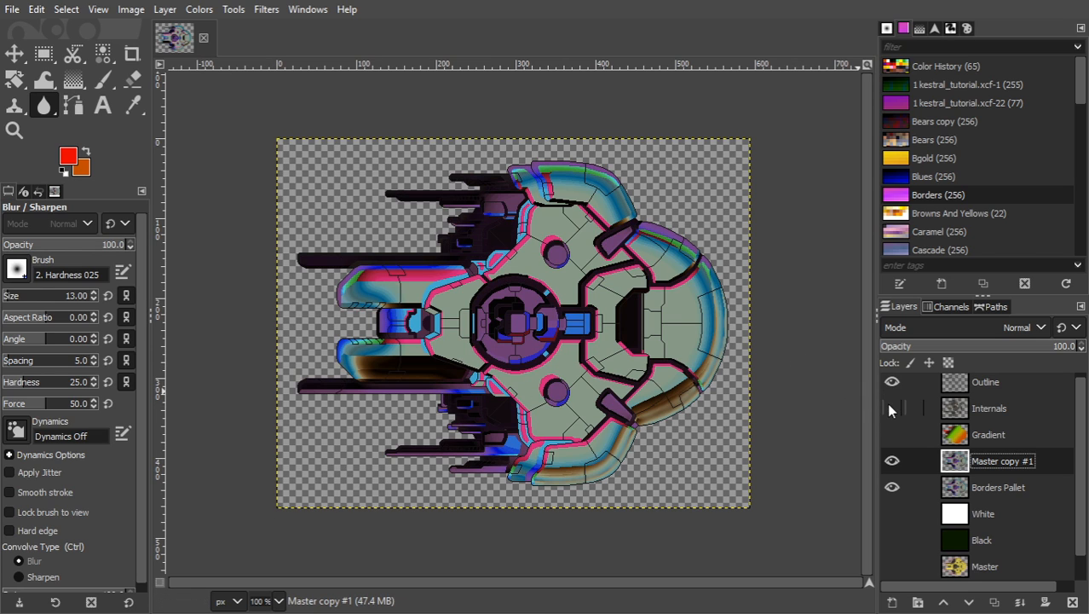
click(888, 406)
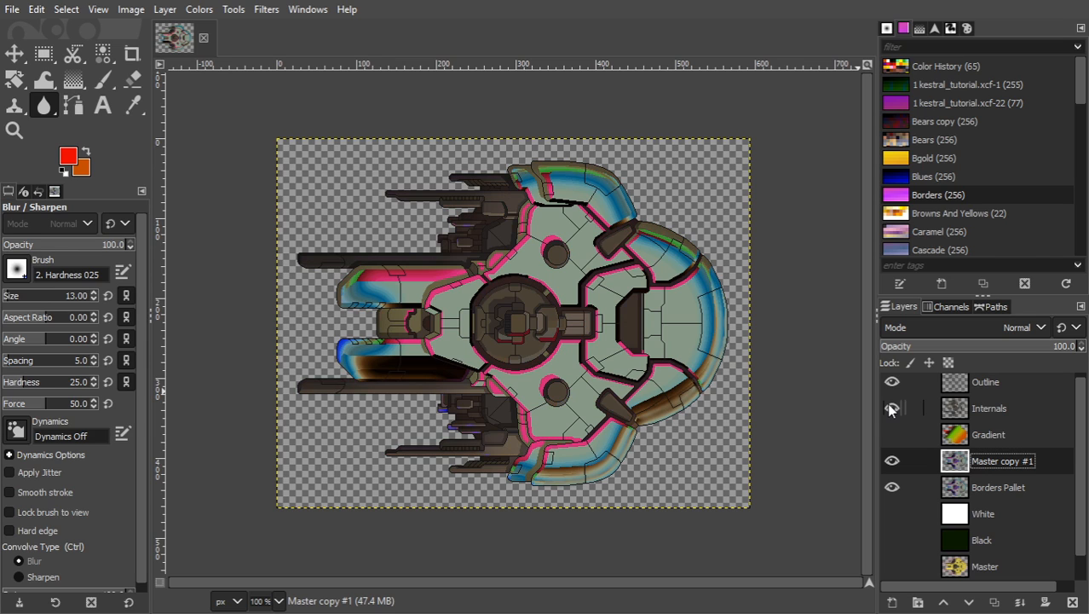
click(888, 406)
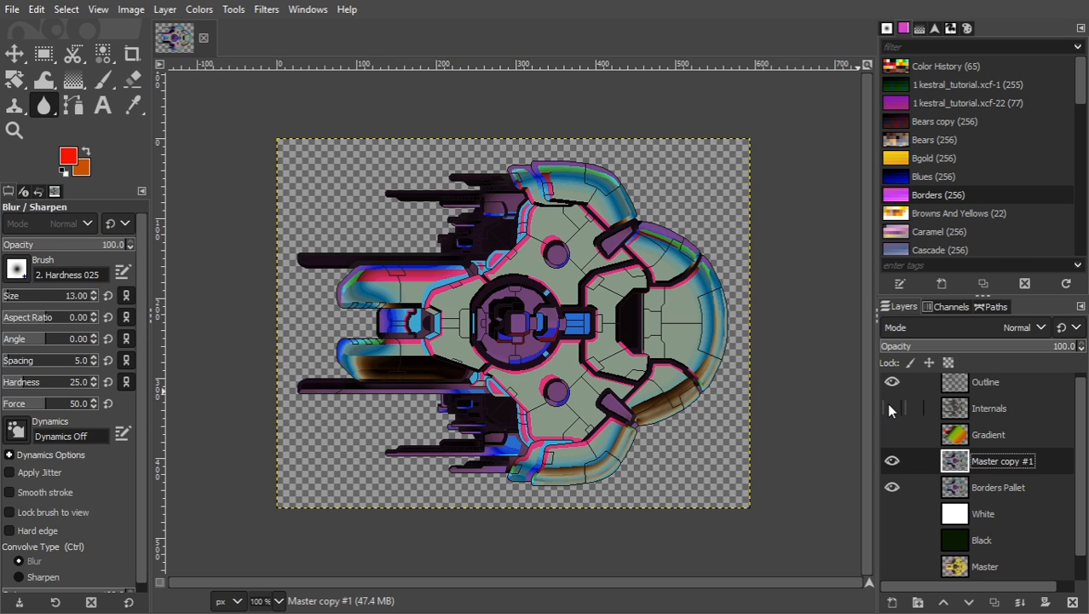
click(888, 406)
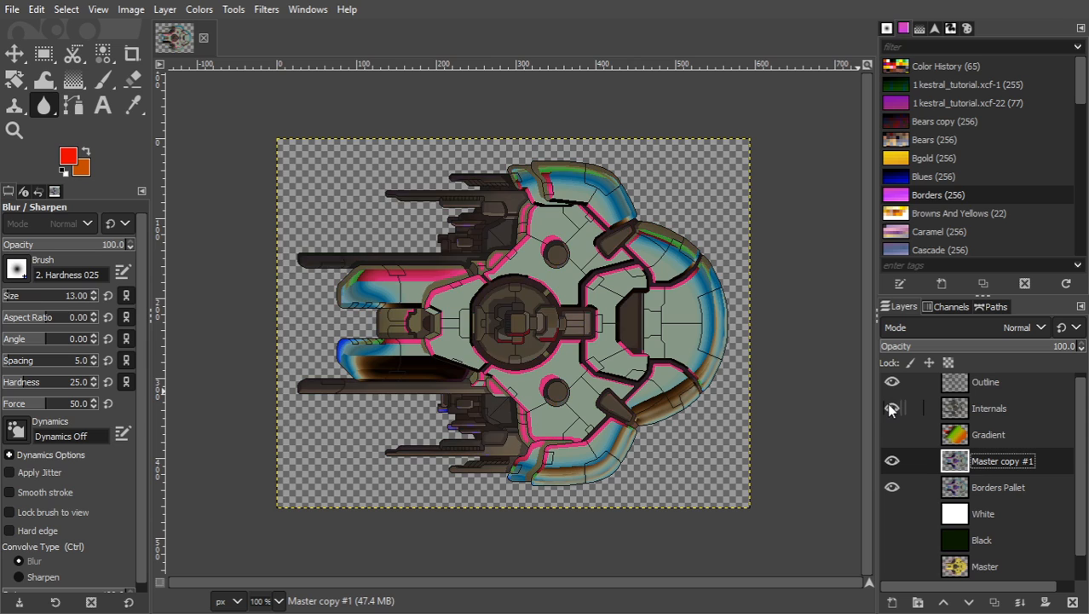
click(888, 405)
click(888, 405)
click(888, 406)
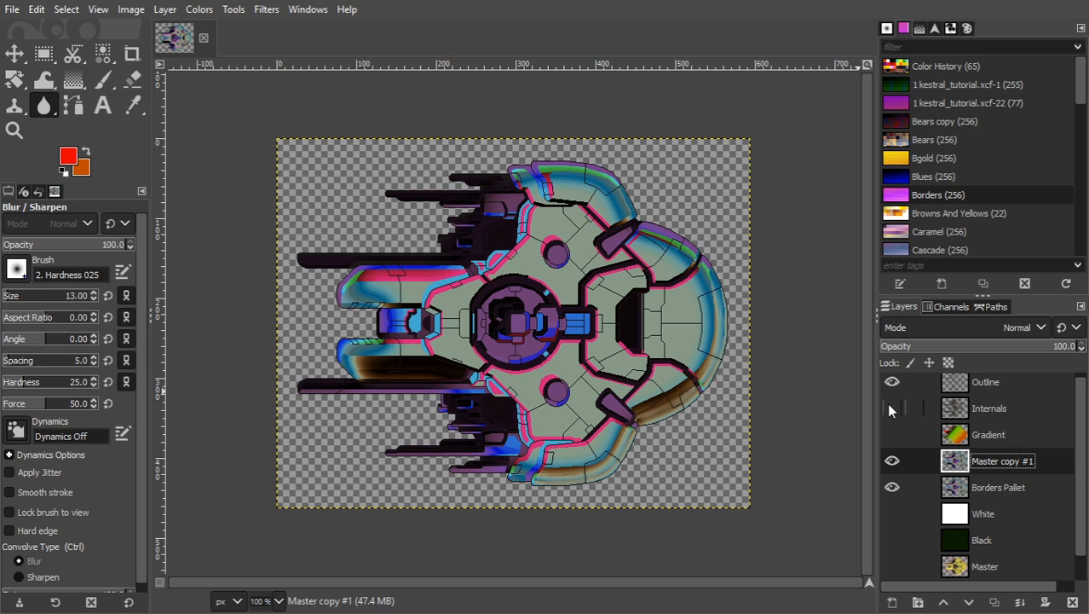
click(889, 408)
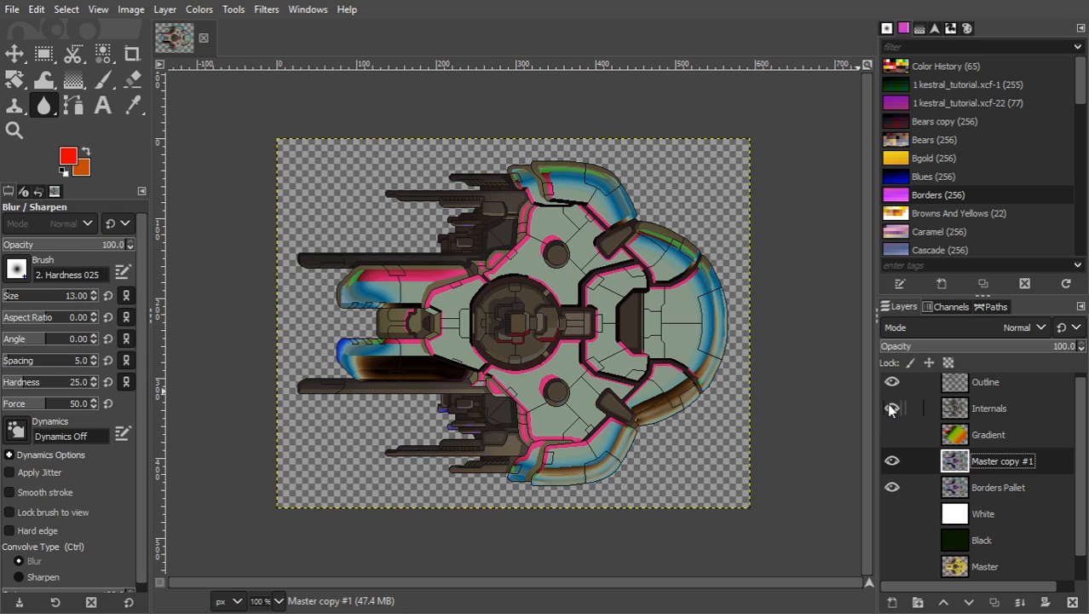
click(889, 408)
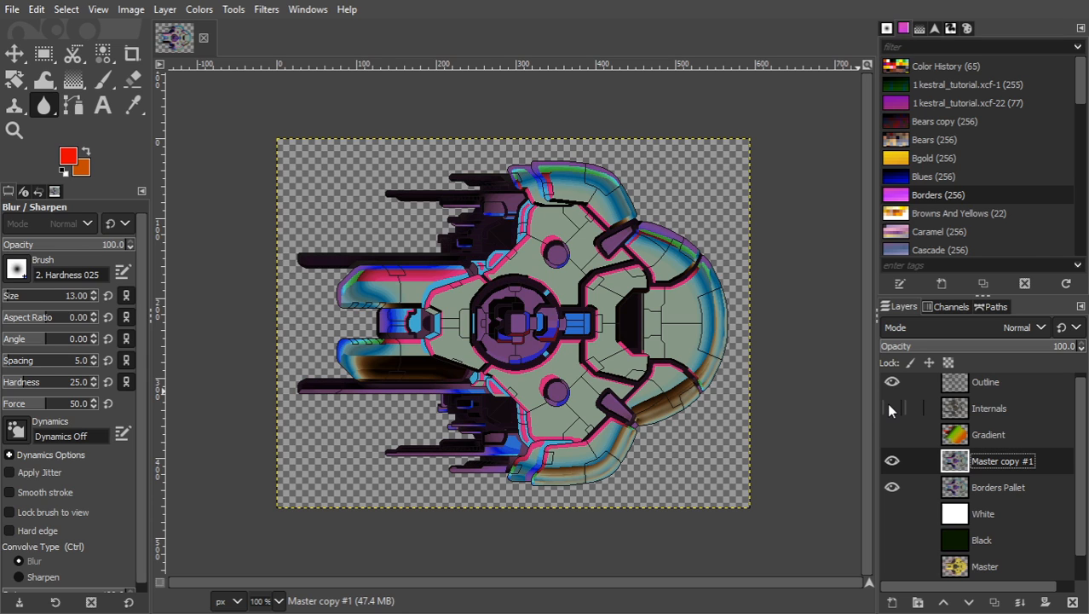
click(890, 408)
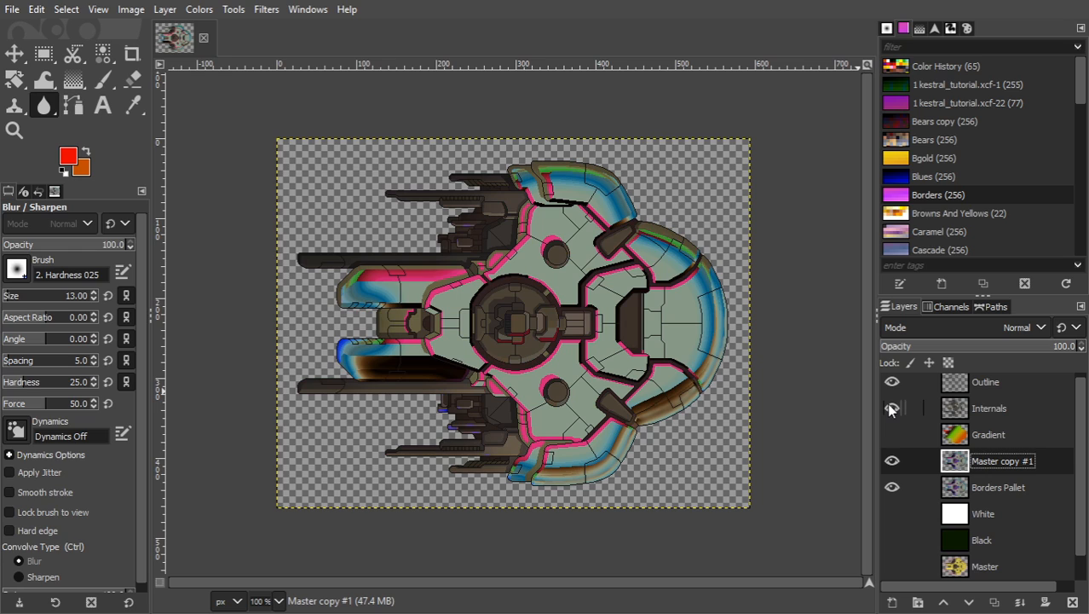
Try Palette Map with the Coldfire palette on the Internals layer.
key(u)
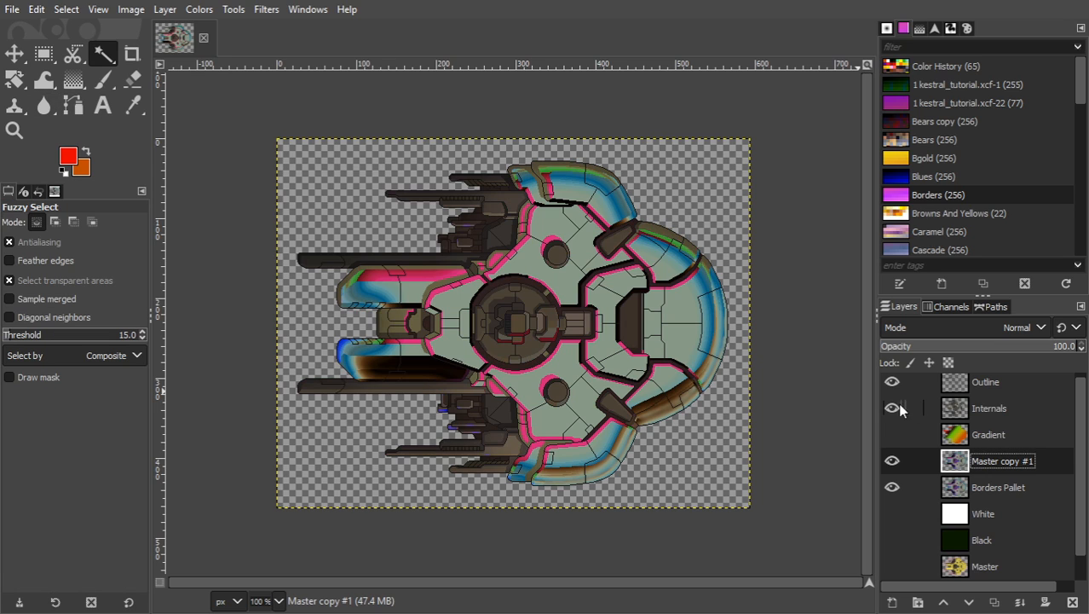
click(949, 410)
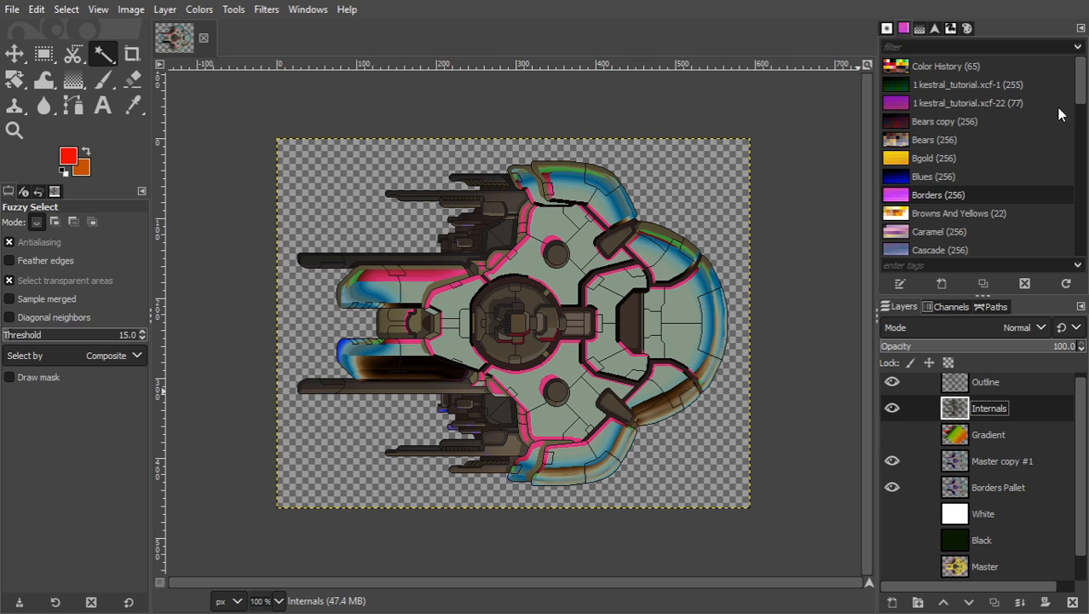
drag(1079, 101, 1079, 128)
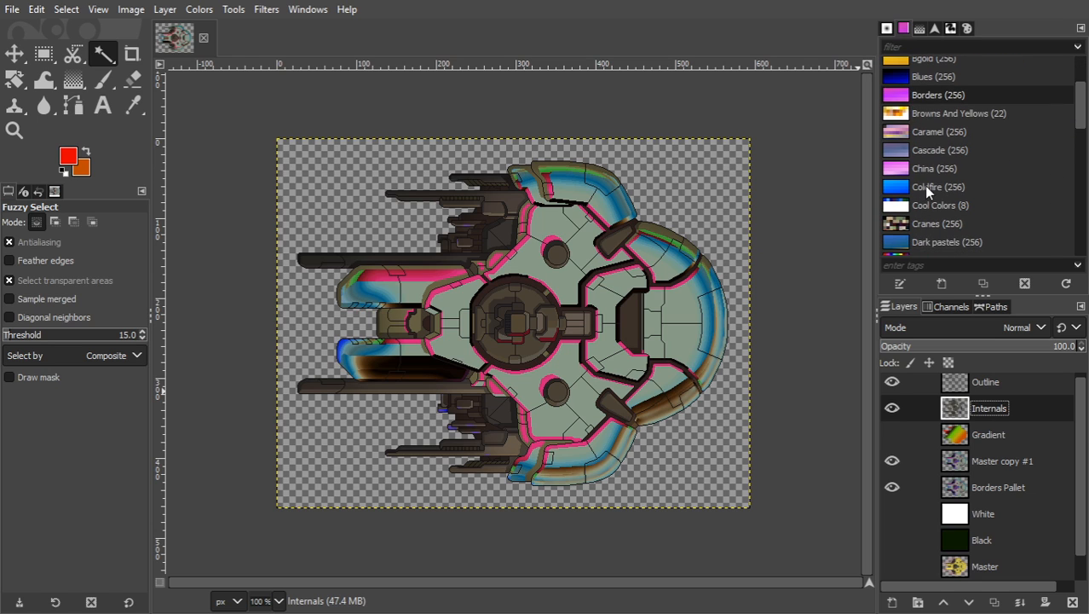
click(924, 185)
click(199, 9)
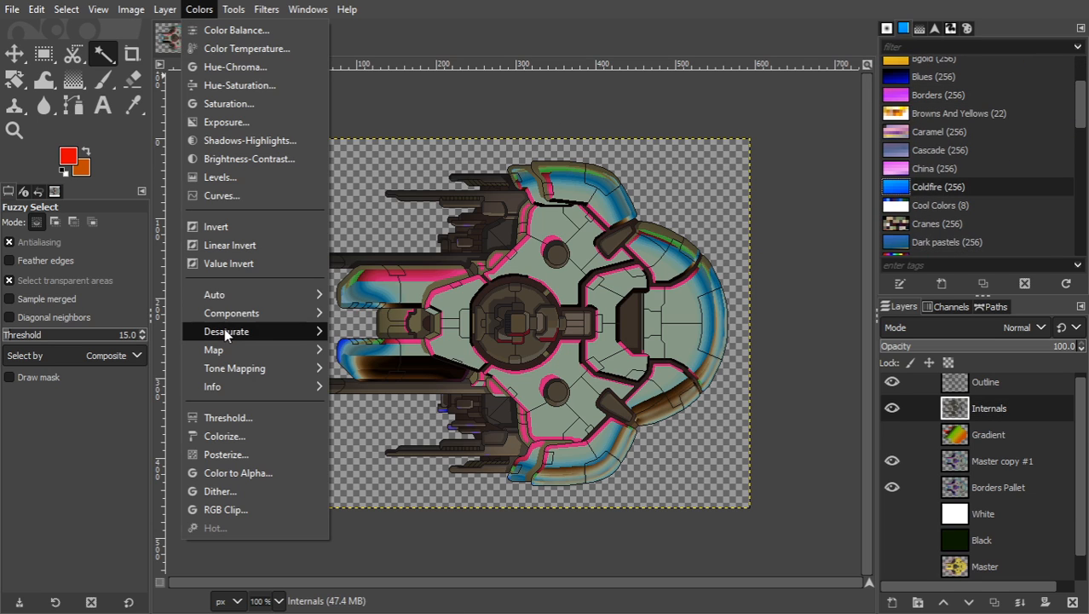
mouse_move(229, 350)
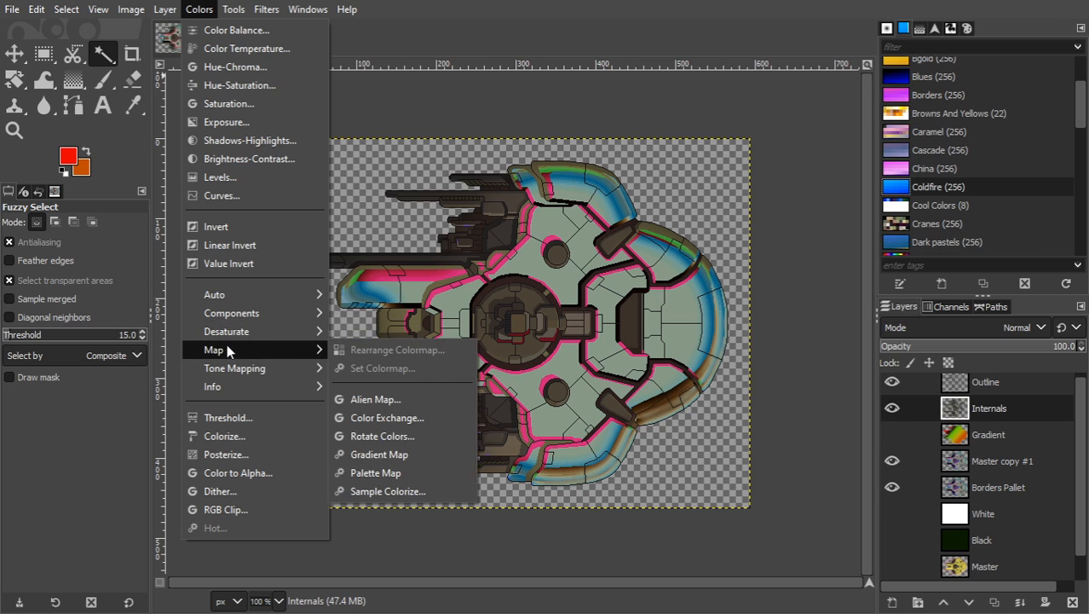
click(380, 473)
Try inverting the palette-mapped Internals layer, and undo both the inversion and the palette map.
click(196, 9)
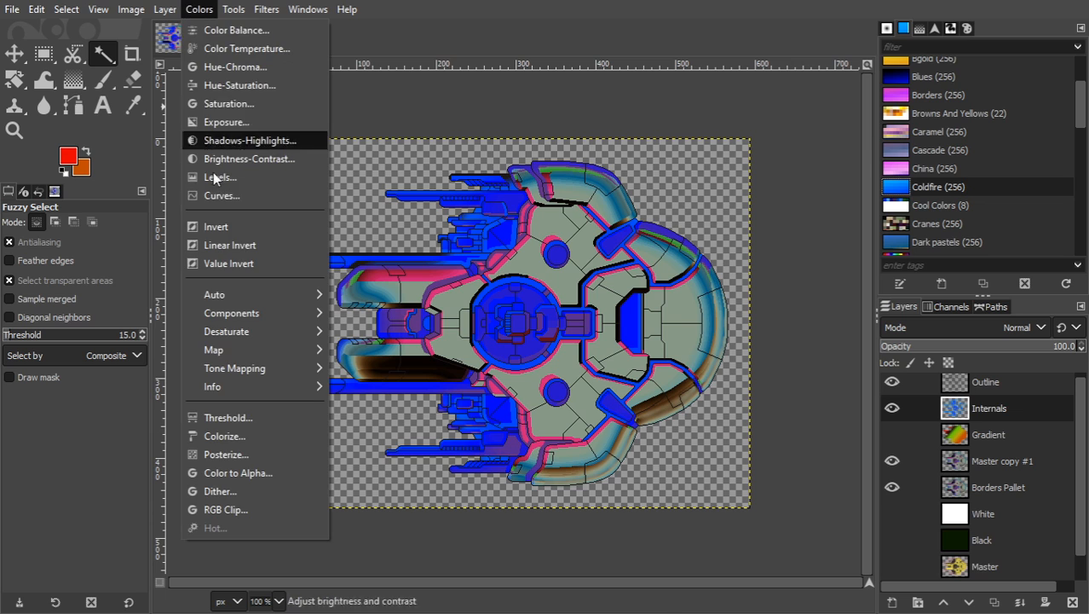
click(226, 221)
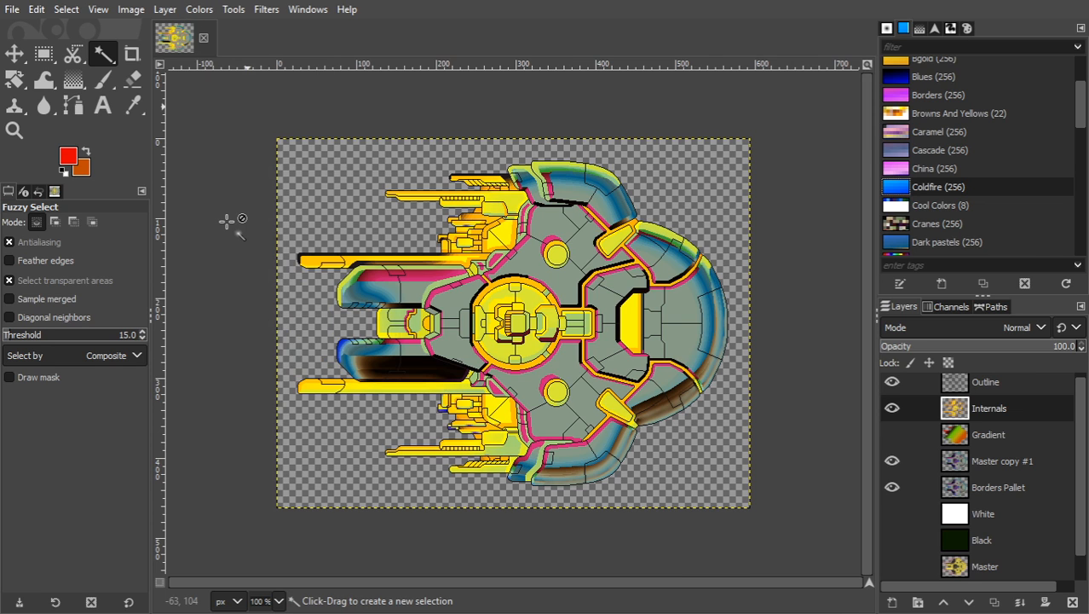
key(ctrl+z)
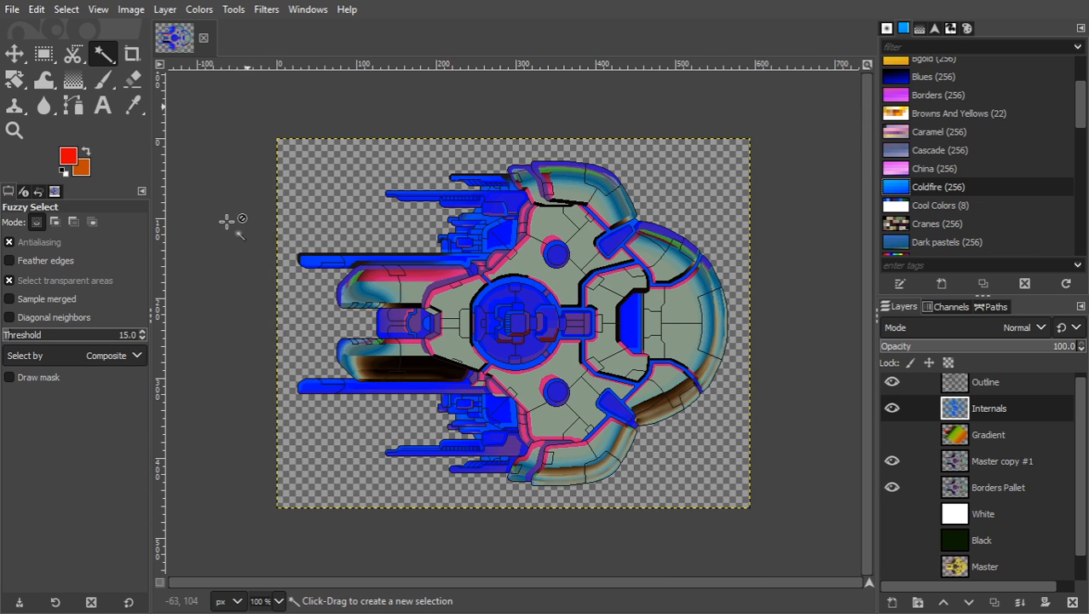
key(ctrl+z)
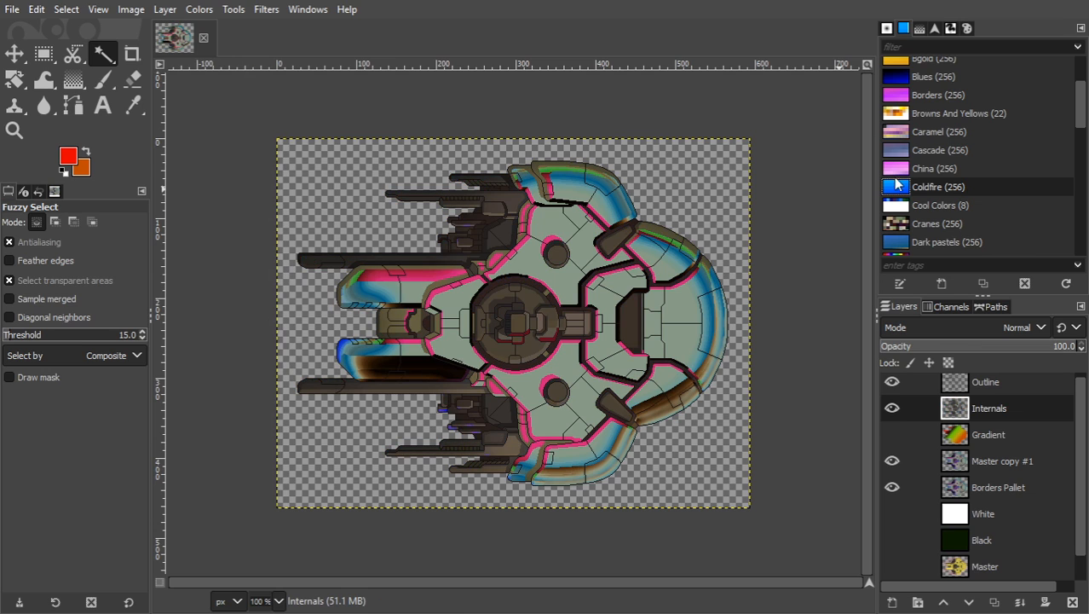
Browse the remaining palettes and the Gradient tool's available gradients for colors suited to the ship's internals.
drag(1086, 122, 1086, 243)
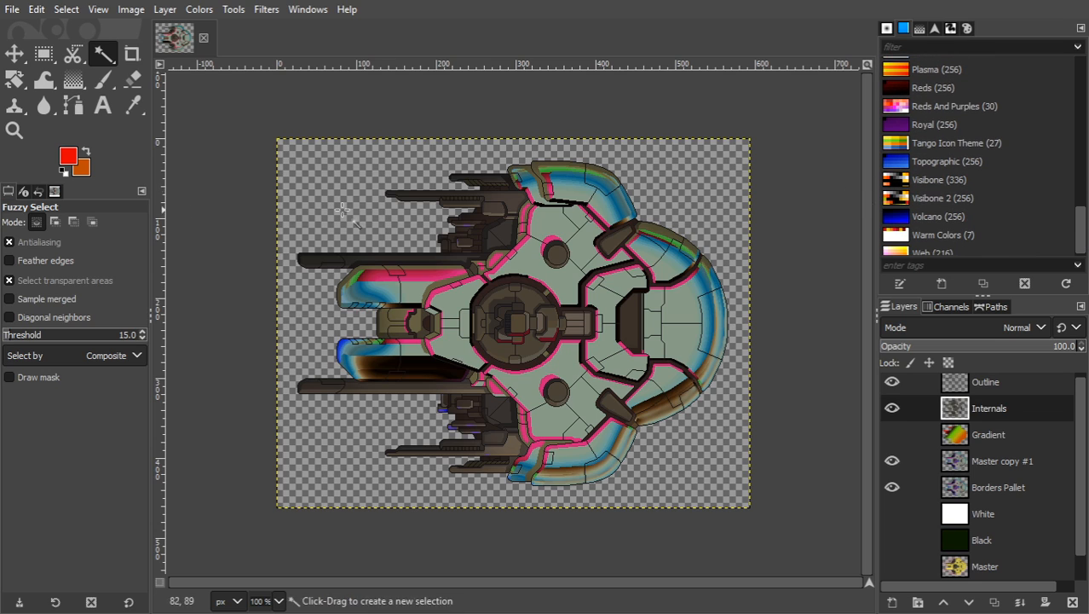
key(g)
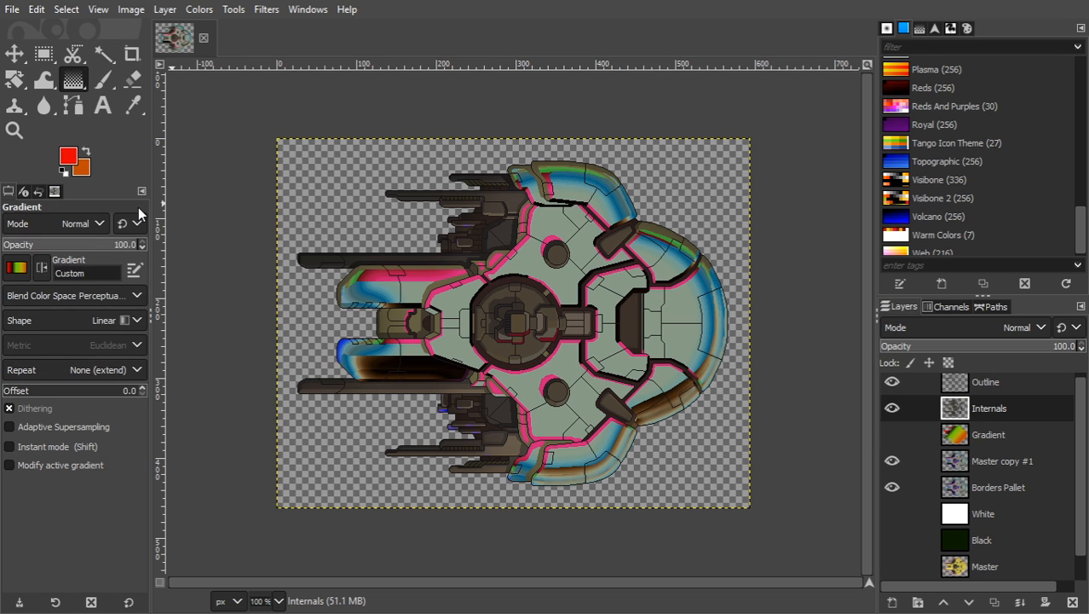
click(12, 269)
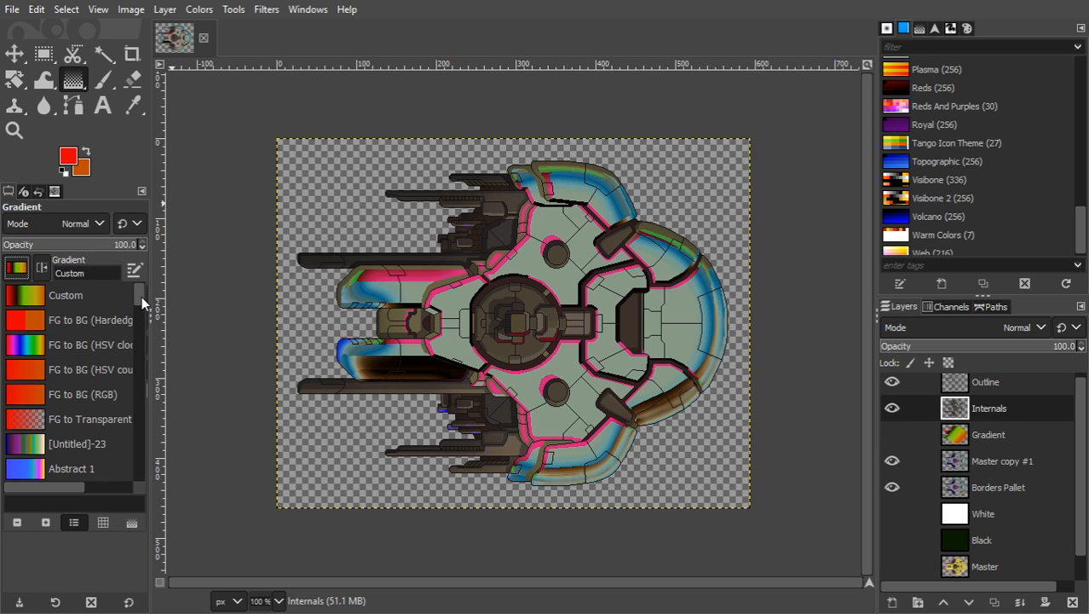
mouse_move(141, 295)
mouse_down()
mouse_move(144, 466)
mouse_move(143, 425)
mouse_up()
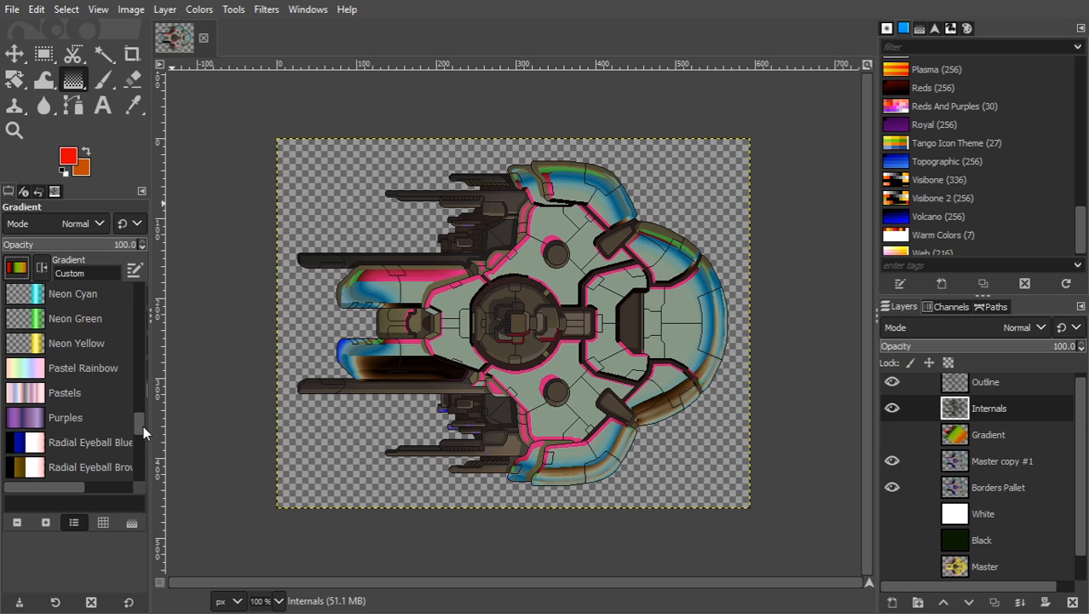
click(60, 177)
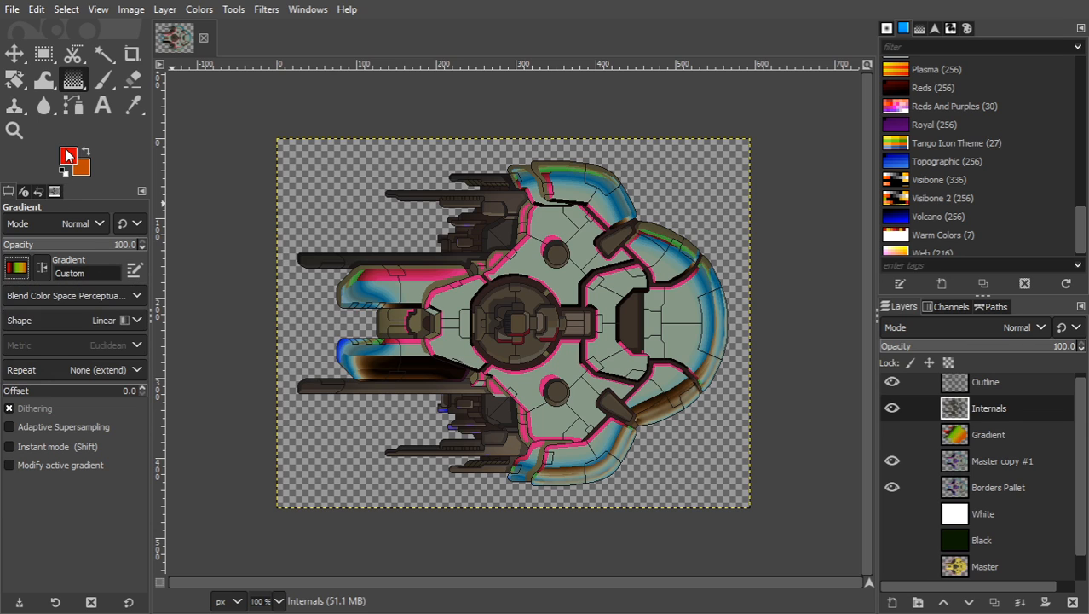
Set the foreground color to the light pink e46eae.
click(67, 150)
click(149, 124)
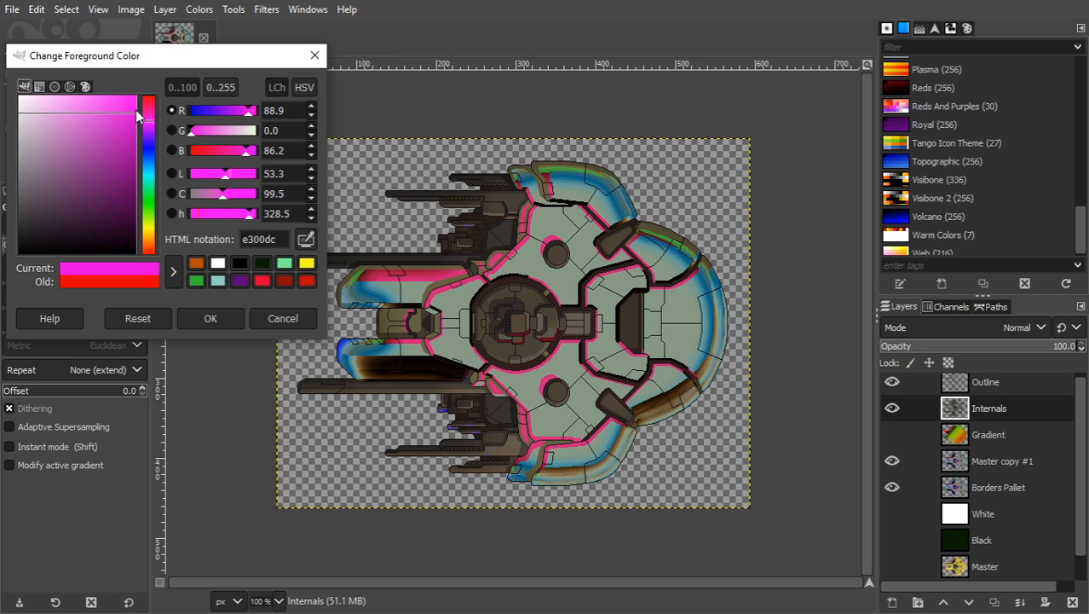
click(147, 116)
click(111, 111)
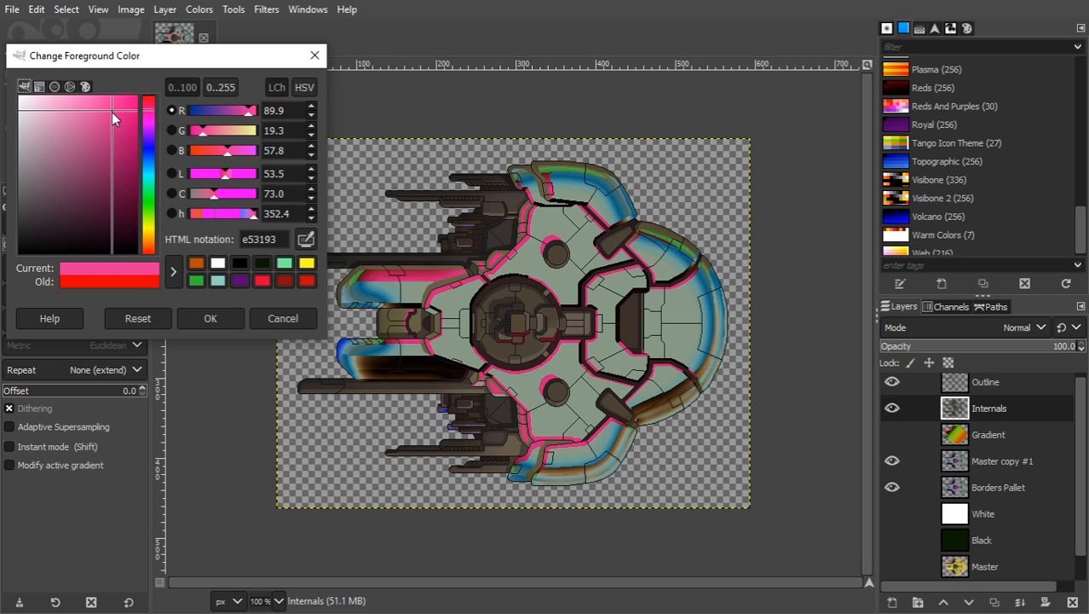
drag(111, 112, 80, 112)
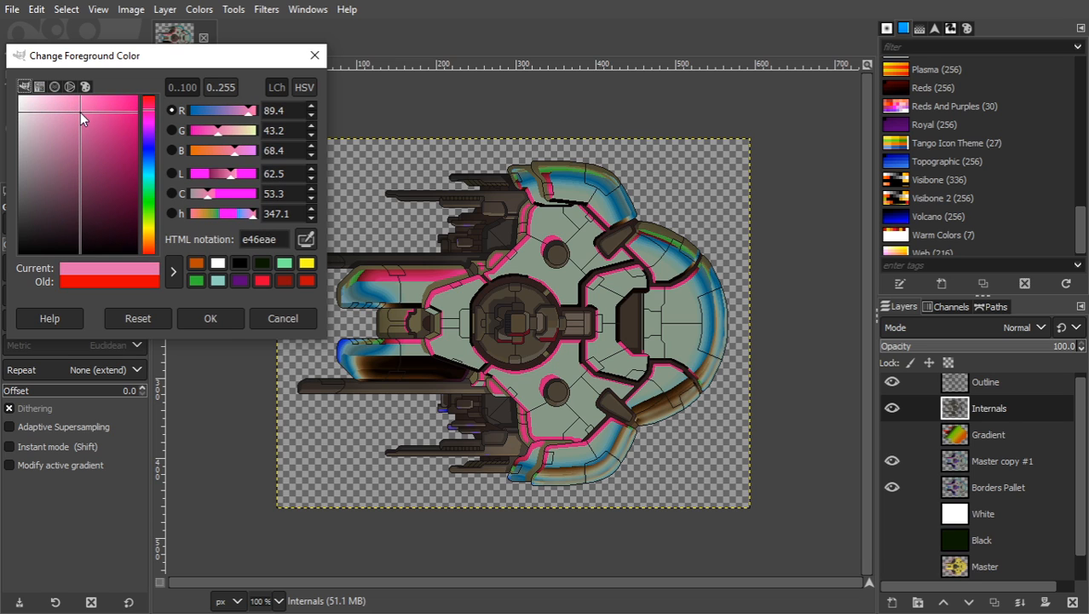
click(223, 322)
Set the background color to the hot pink f71977 and choose the FG to BG (RGB) gradient.
click(82, 174)
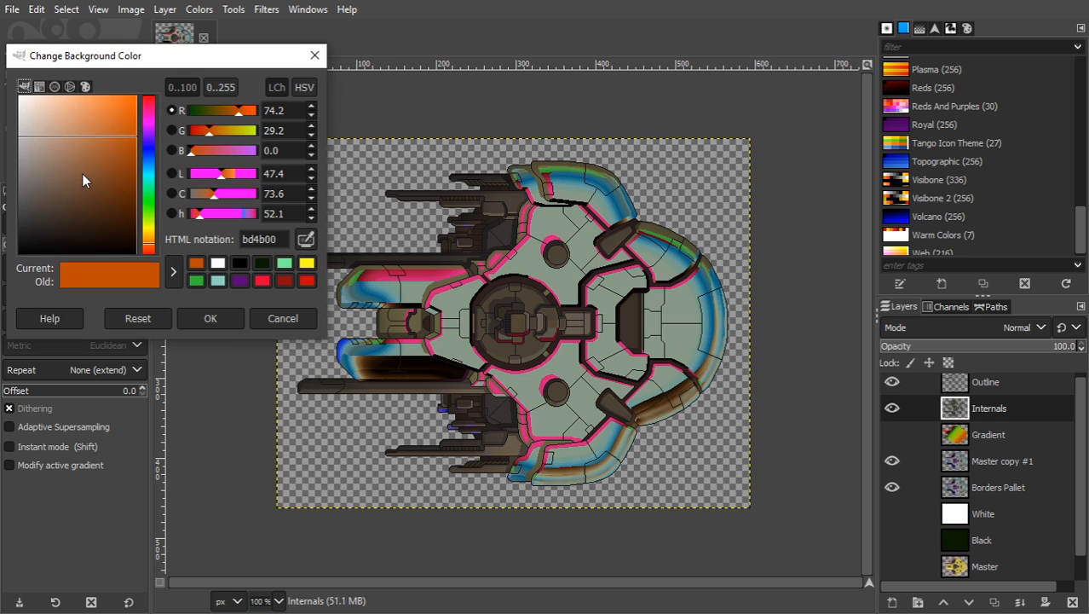
click(146, 116)
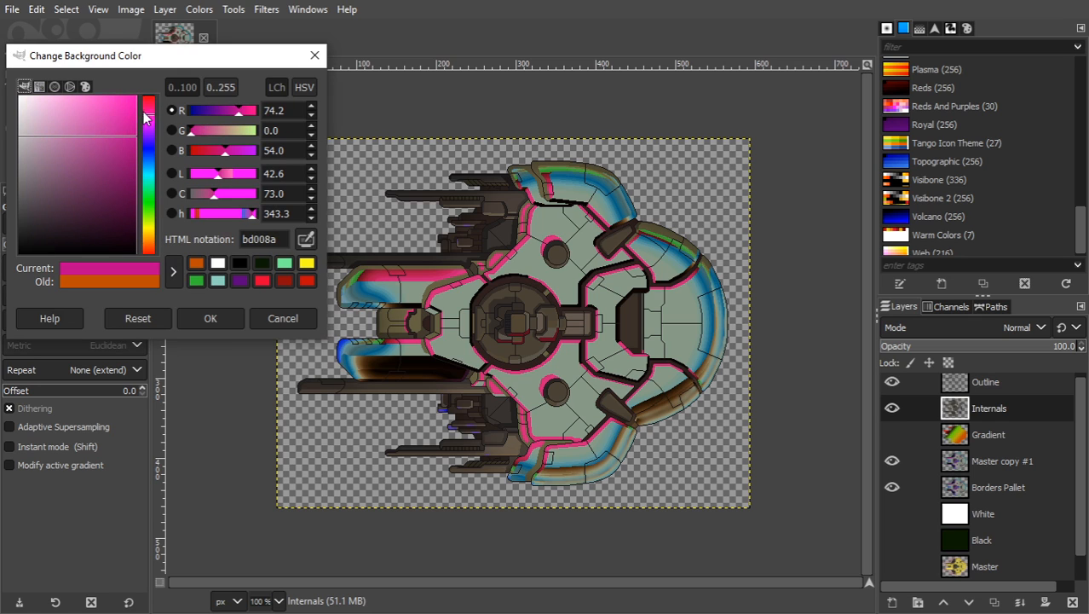
mouse_move(145, 117)
mouse_down()
mouse_move(133, 100)
mouse_move(153, 104)
mouse_move(152, 116)
mouse_move(150, 104)
mouse_move(110, 100)
mouse_move(125, 100)
mouse_up()
click(134, 96)
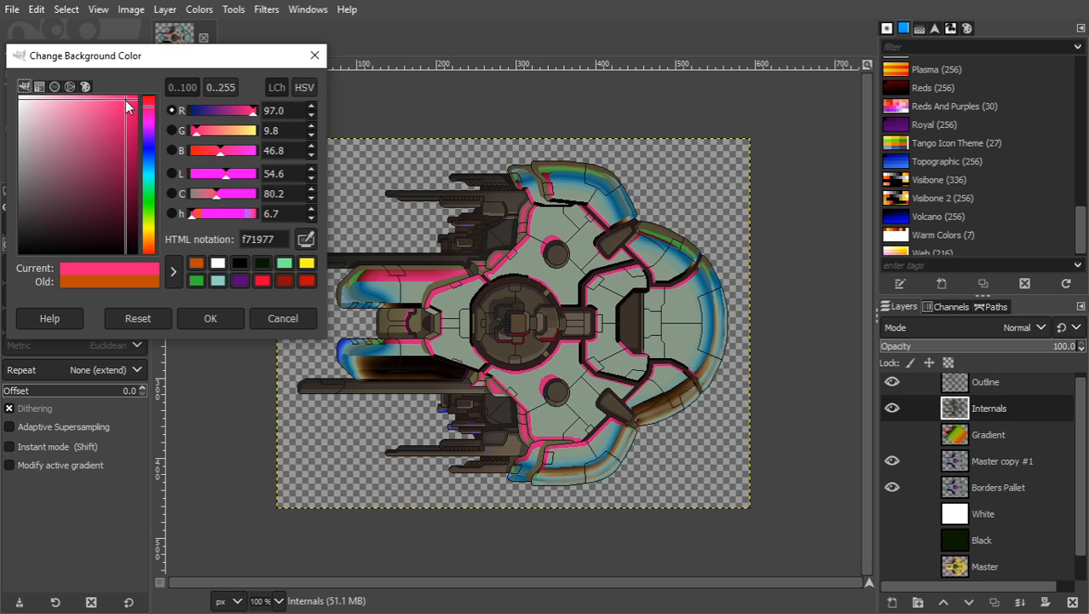
click(210, 320)
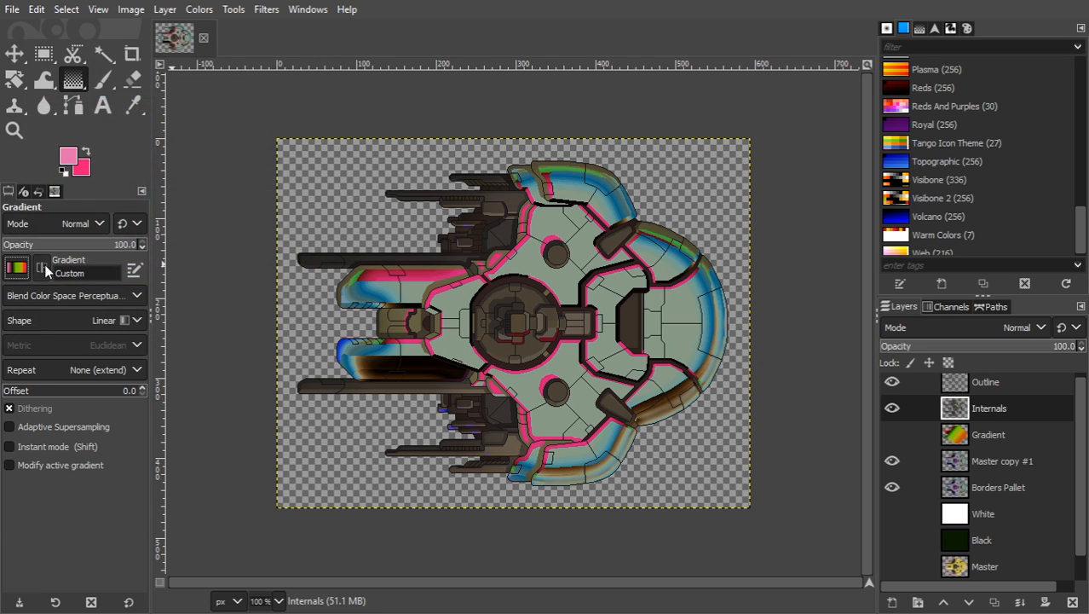
click(17, 269)
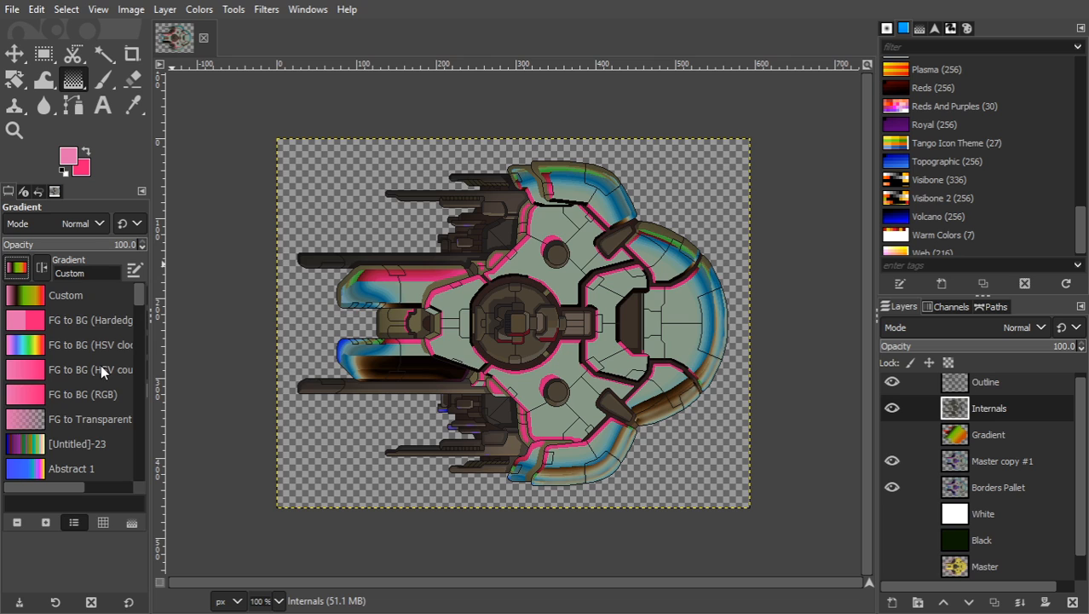
click(93, 392)
Try Gradient Map followed by Invert on the Internals layer, and undo both.
click(199, 10)
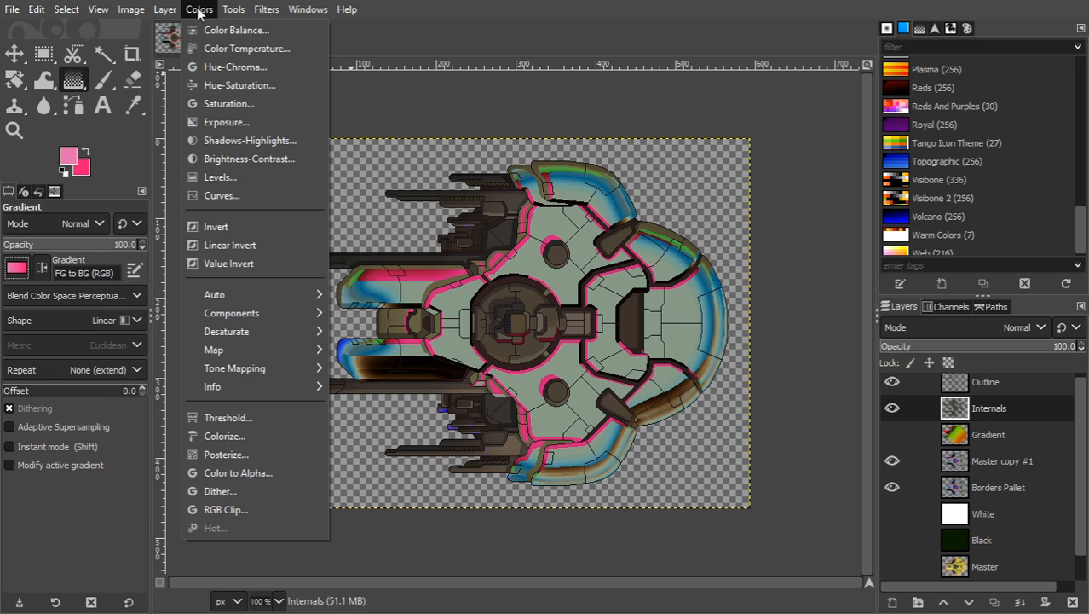
mouse_move(317, 353)
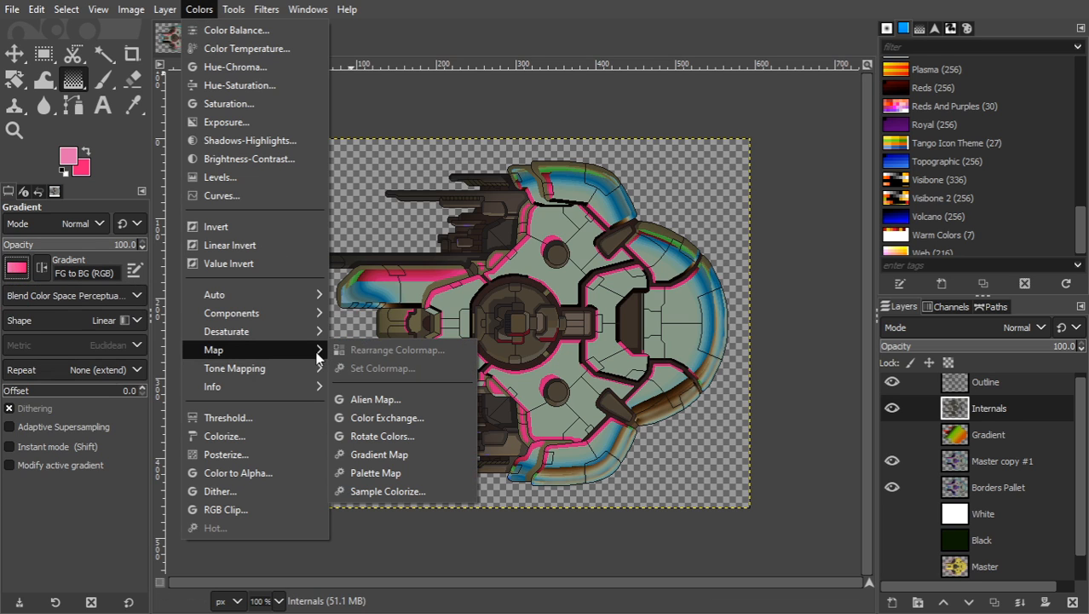
click(399, 456)
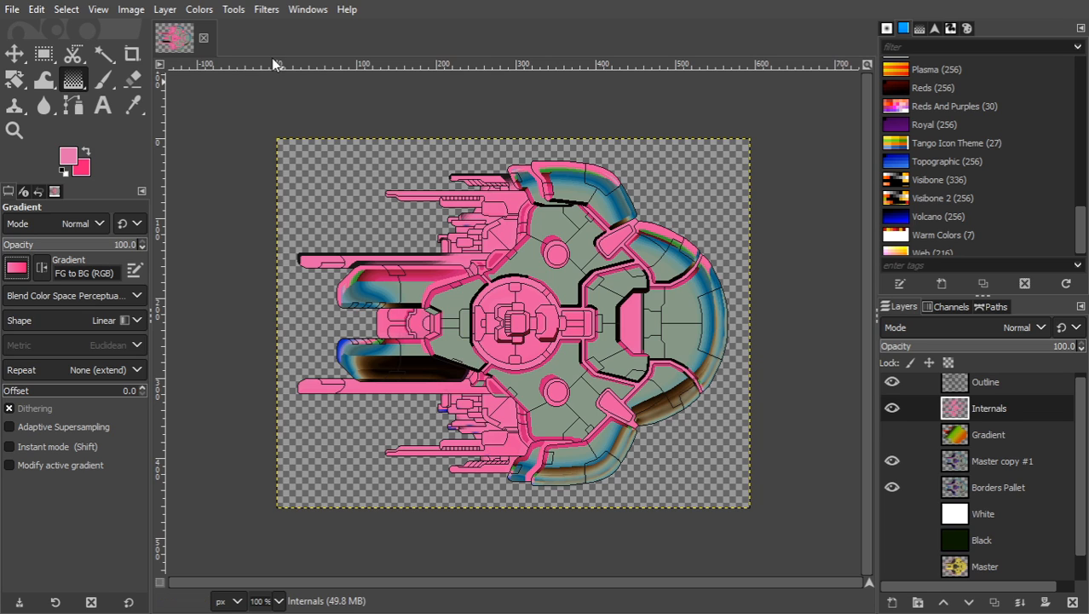
click(199, 8)
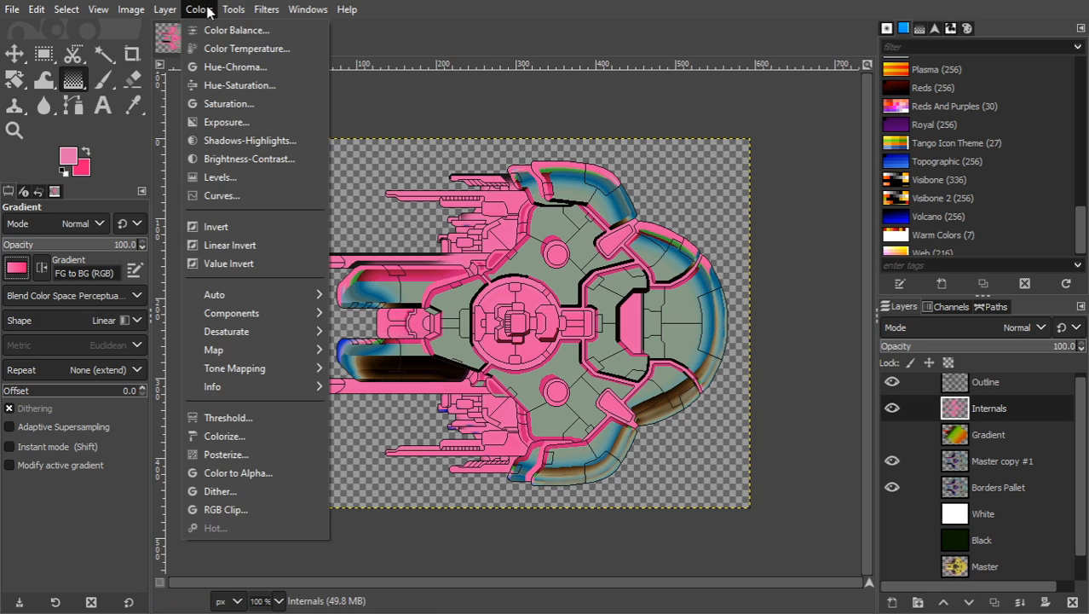
click(230, 224)
key(ctrl+z)
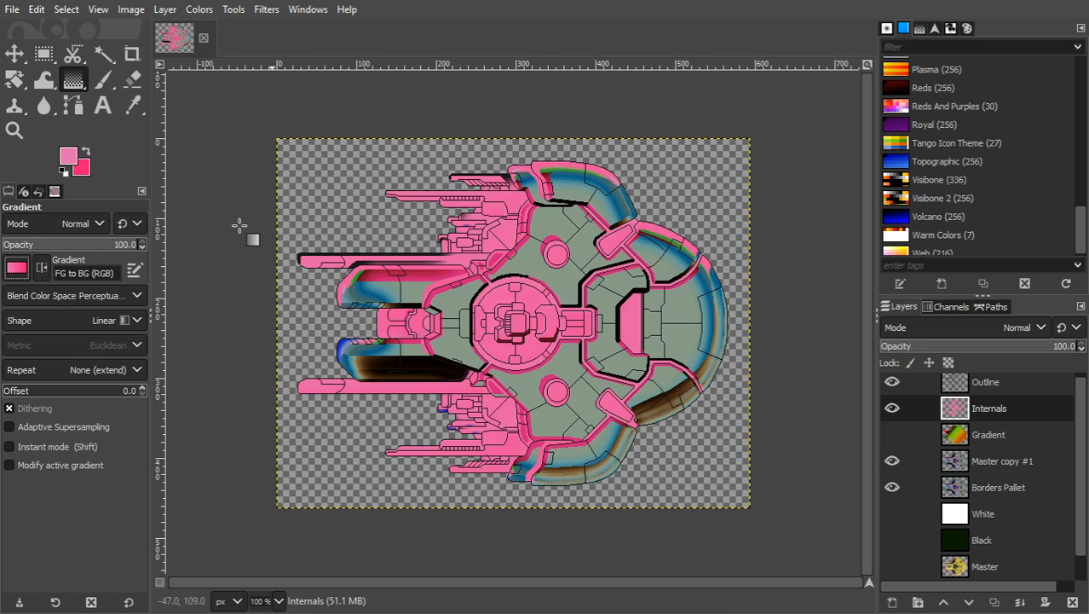
key(ctrl+z)
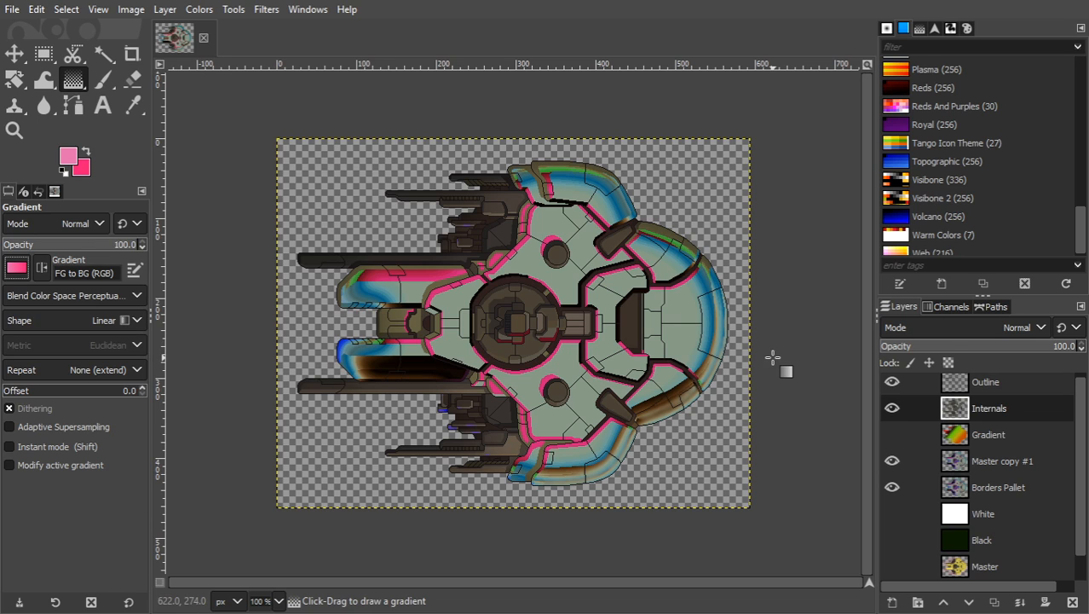
Duplicate the Internals layer and apply Gradient Map with the pink FG to BG gradient to the original Internals layer.
click(991, 600)
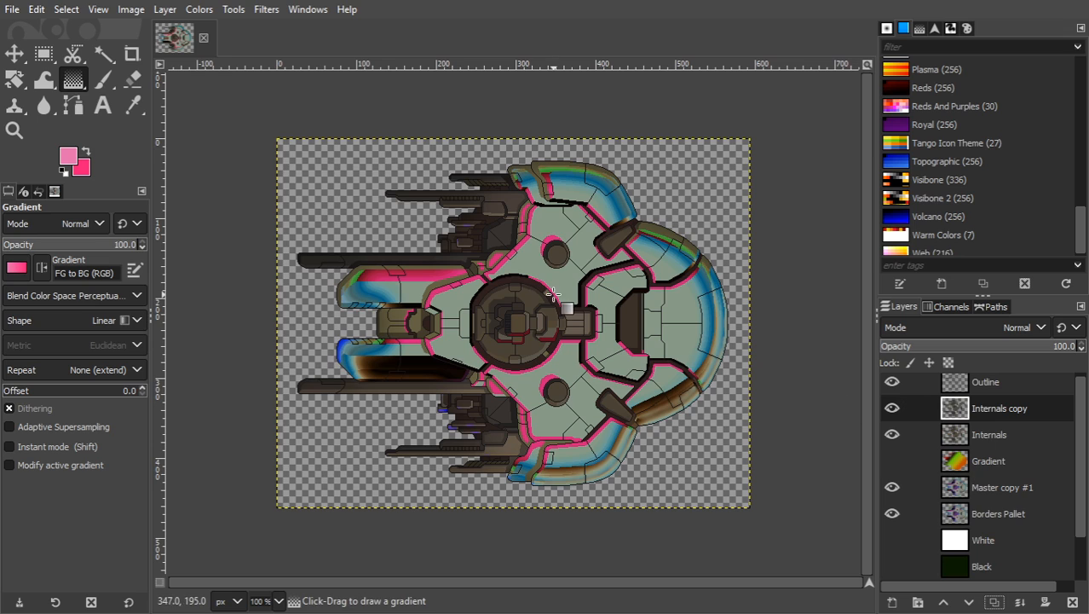
click(975, 433)
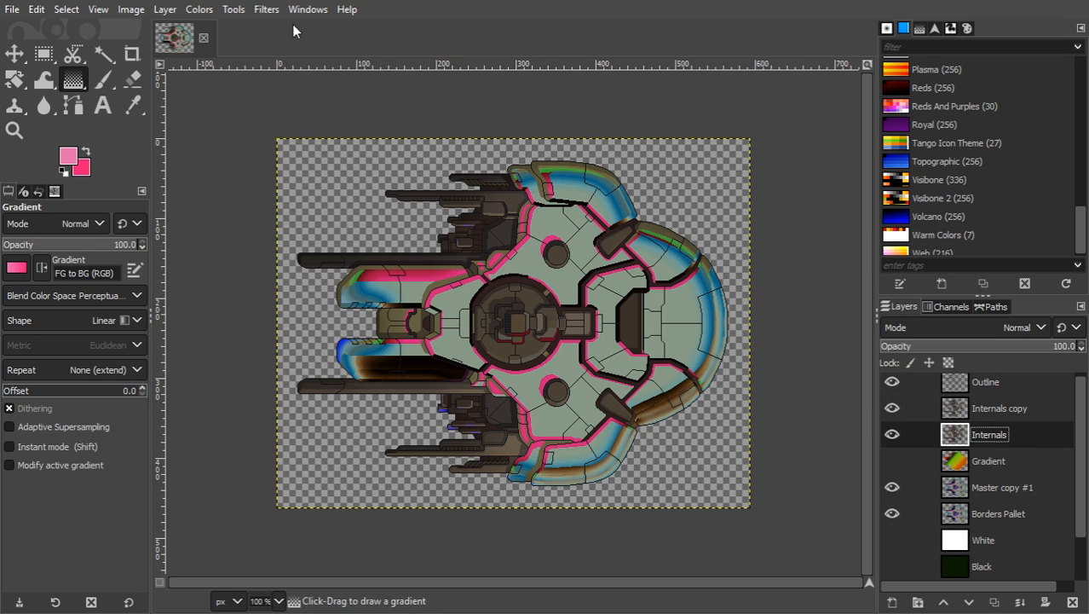
click(200, 9)
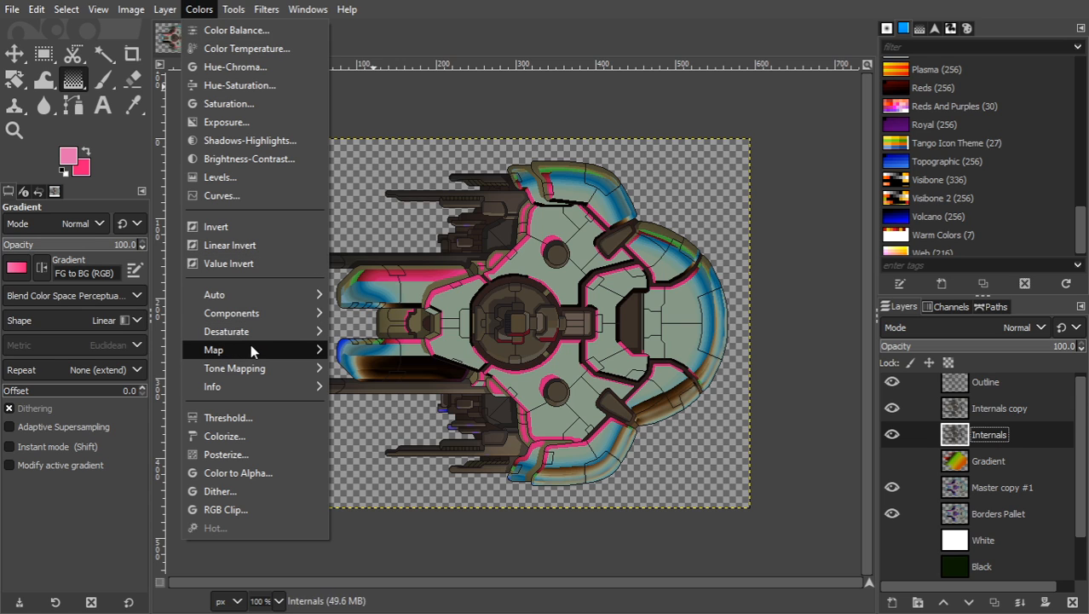
mouse_move(250, 346)
click(401, 454)
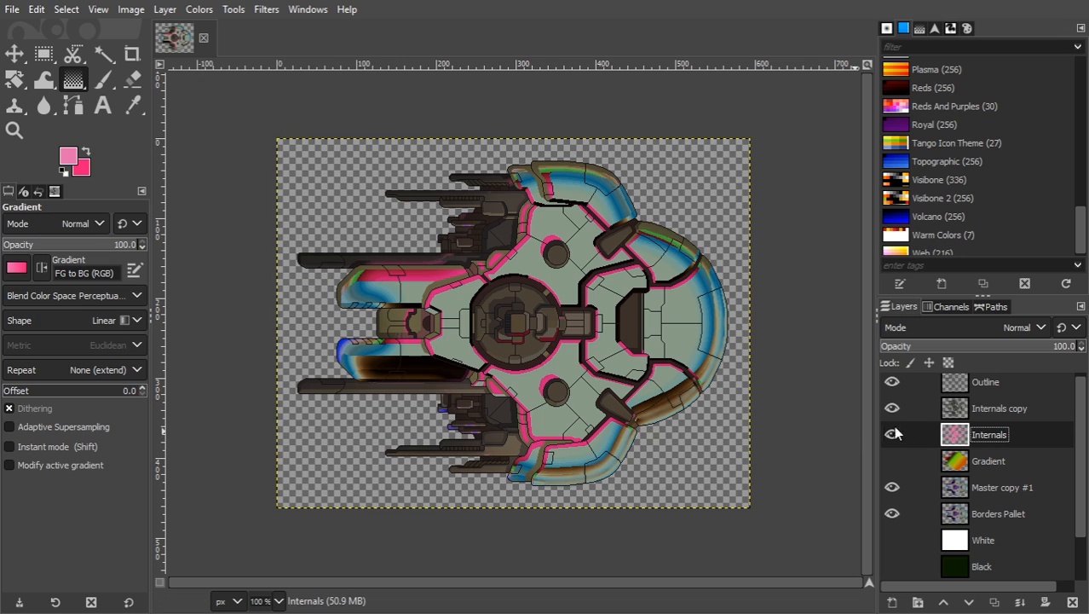
Try Color to Alpha with white on the Internals copy layer.
click(954, 411)
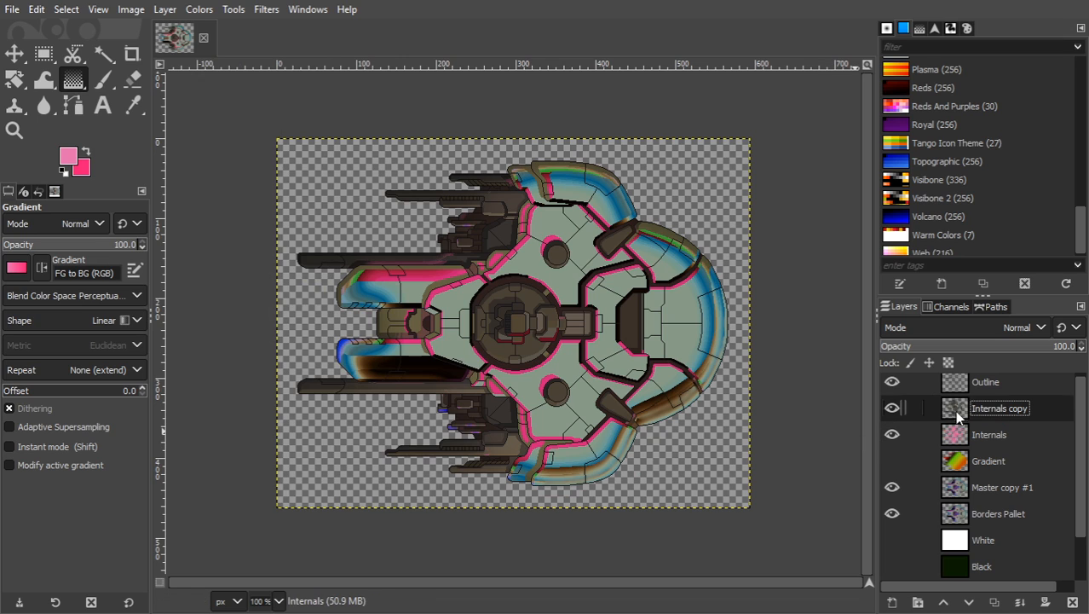
right_click(494, 246)
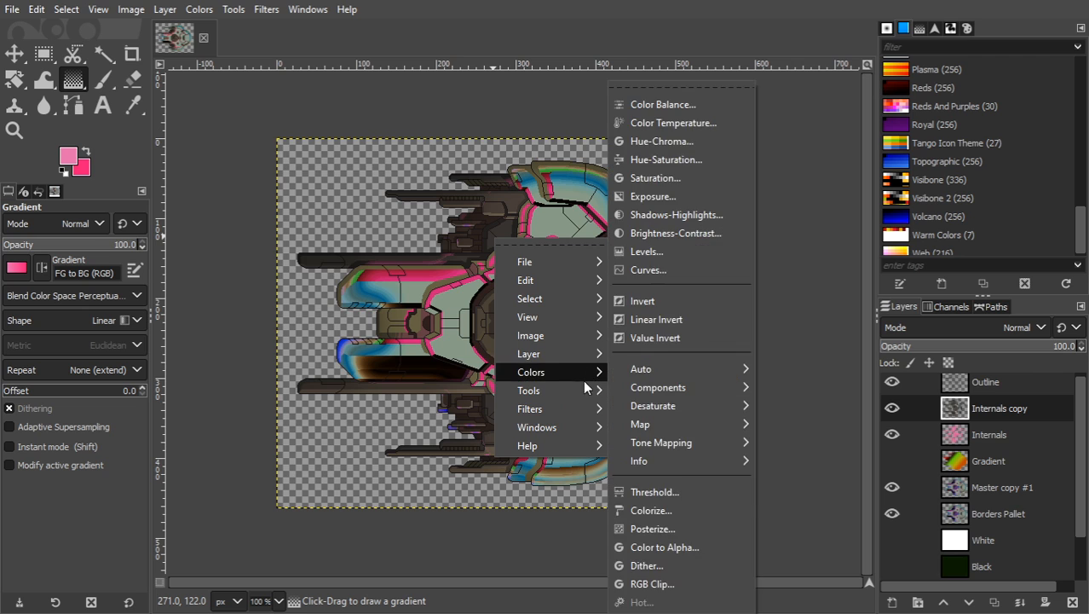
mouse_move(585, 372)
click(657, 551)
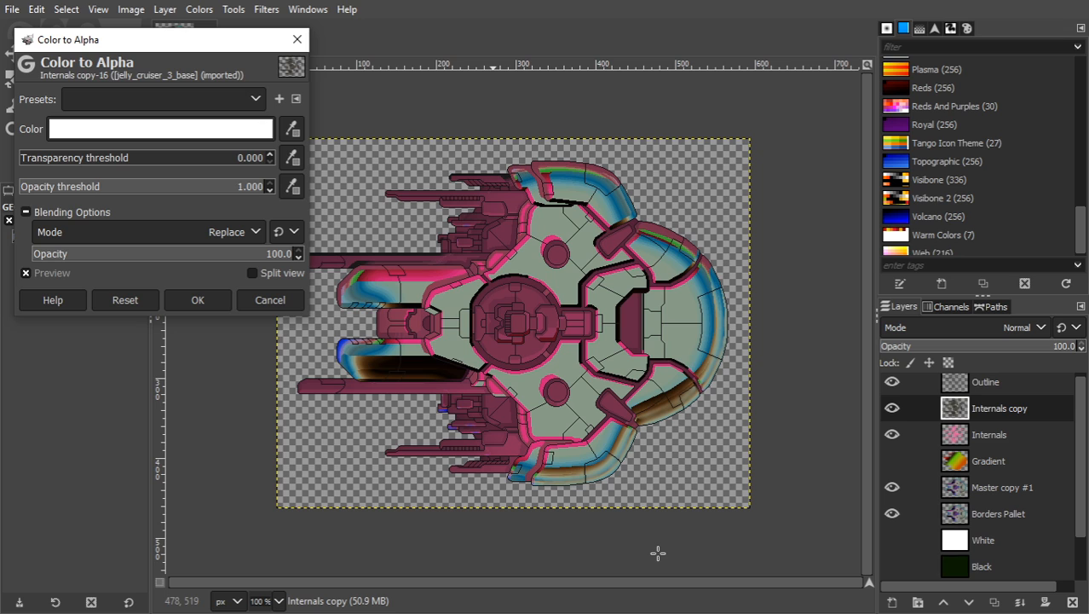
click(247, 295)
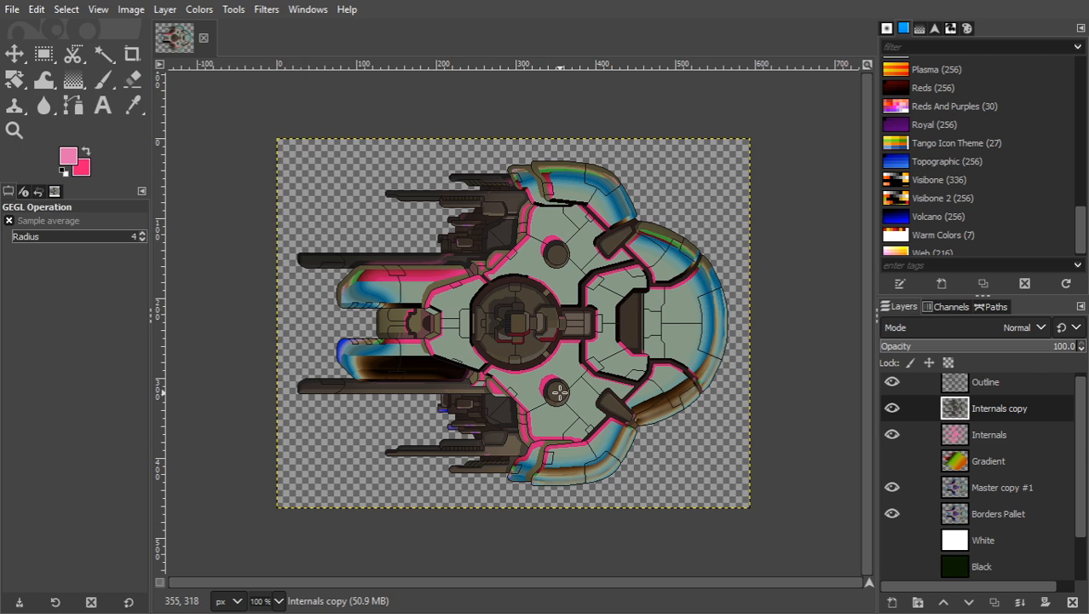
key(ctrl+shift+f)
click(300, 299)
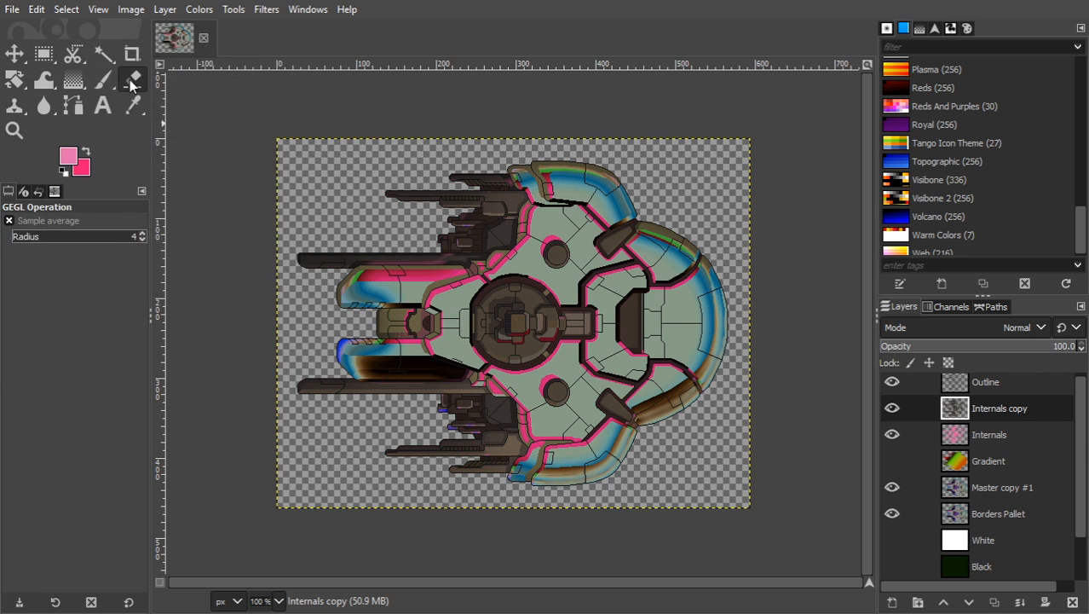
Try cutting the two round hull discs out of the Internals copy layer with Fuzzy Select, and undo the cut.
click(102, 55)
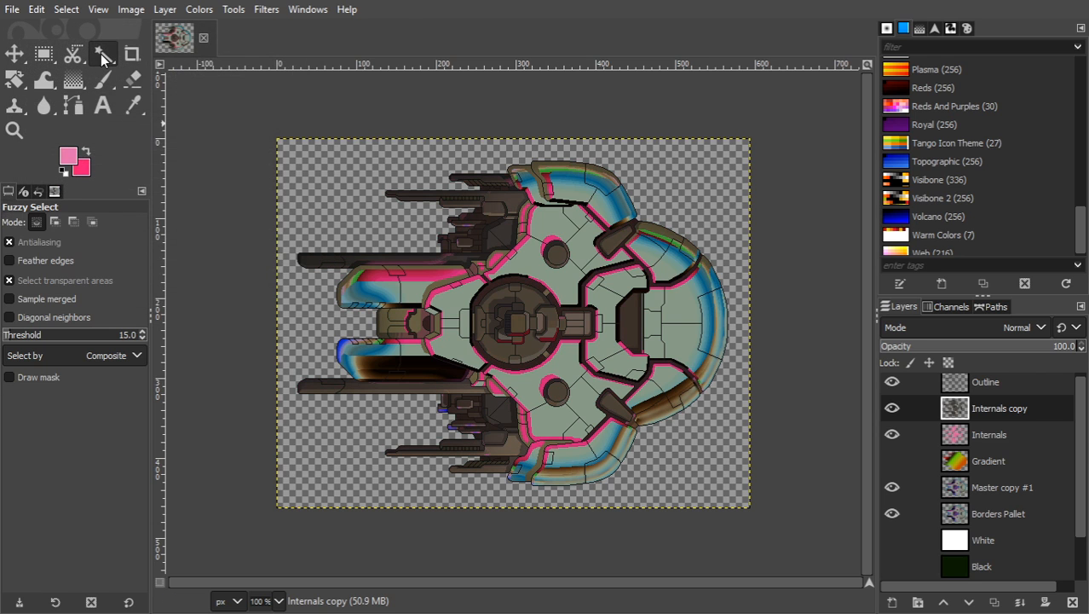
click(556, 391)
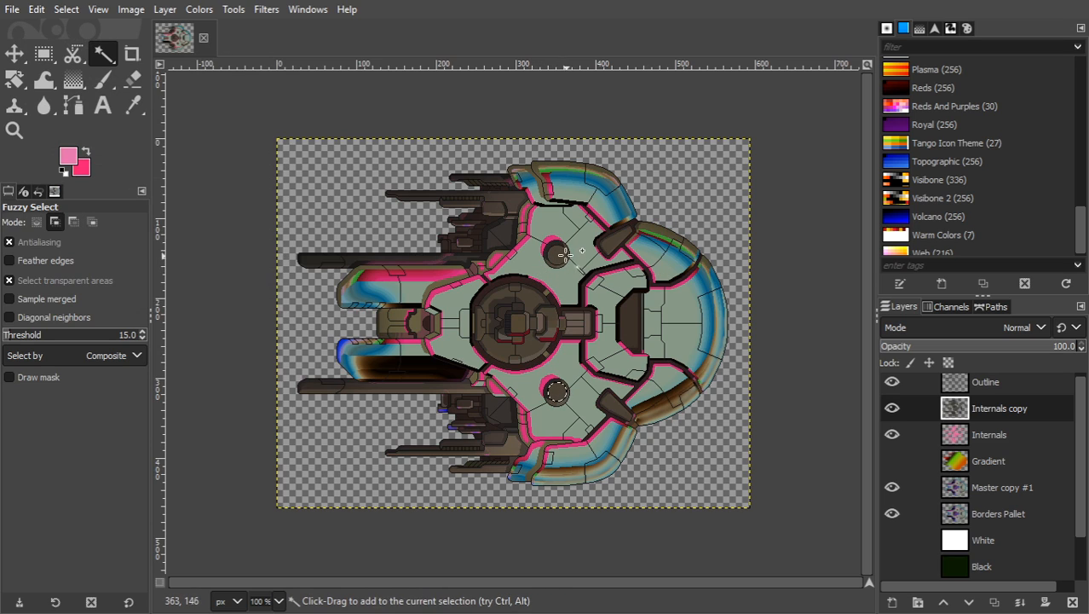
shift+click(556, 253)
key(ctrl+x)
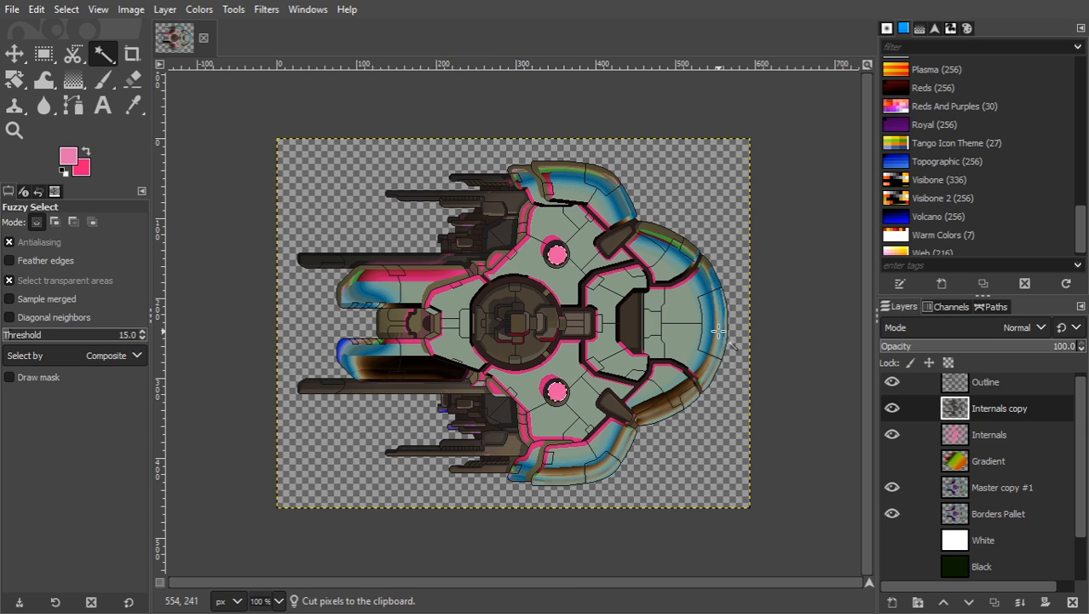
key(ctrl+z)
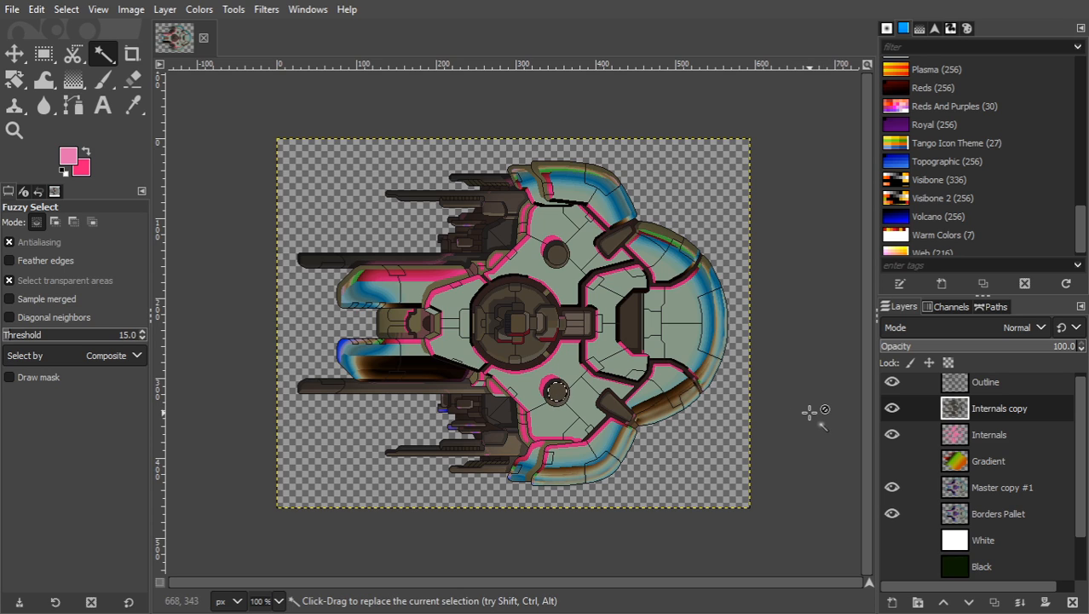
Hide the Internals copy layer and try a higher contrast on the Internals layer with Brightness-Contrast.
click(941, 432)
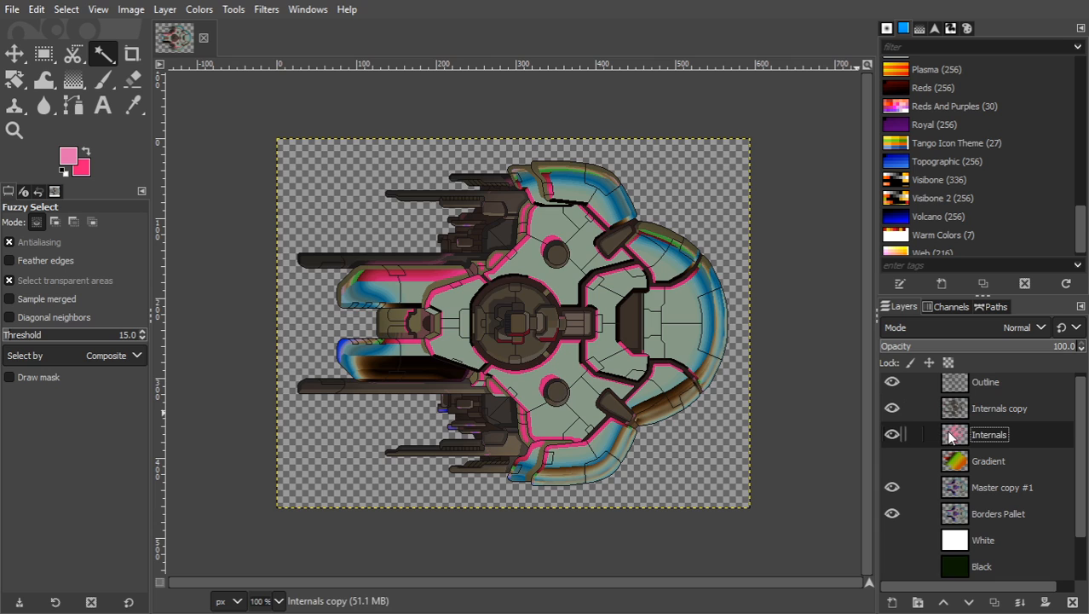
click(892, 409)
click(198, 9)
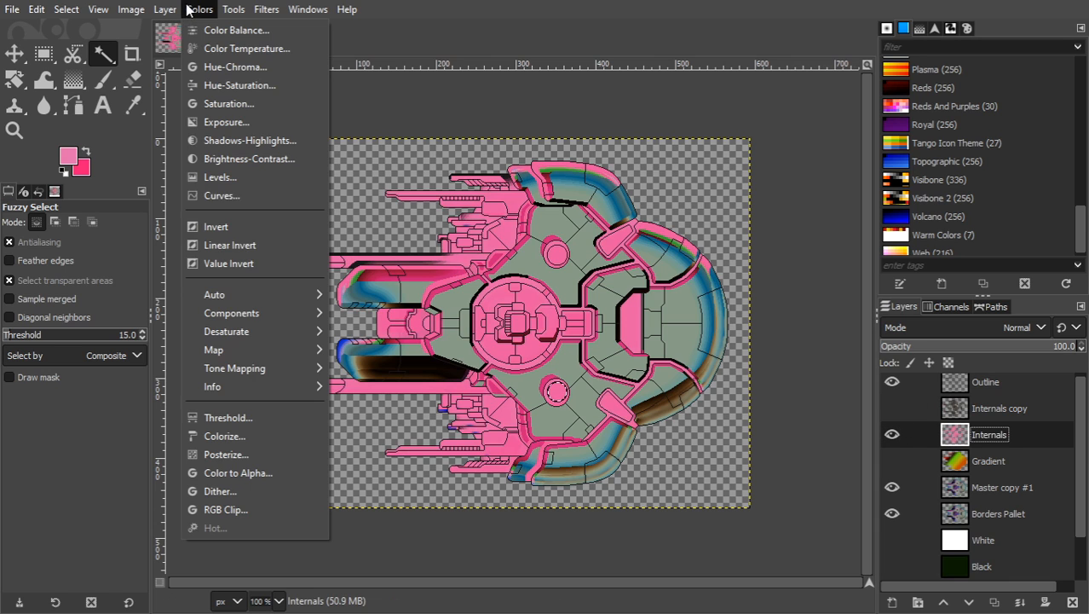
click(255, 160)
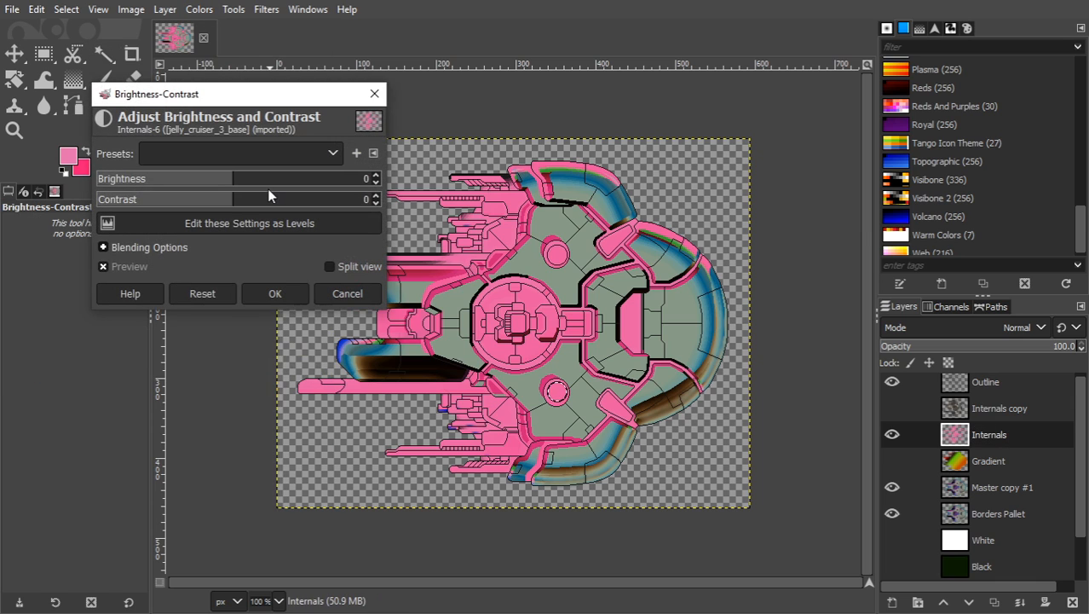
drag(278, 199, 372, 191)
click(274, 293)
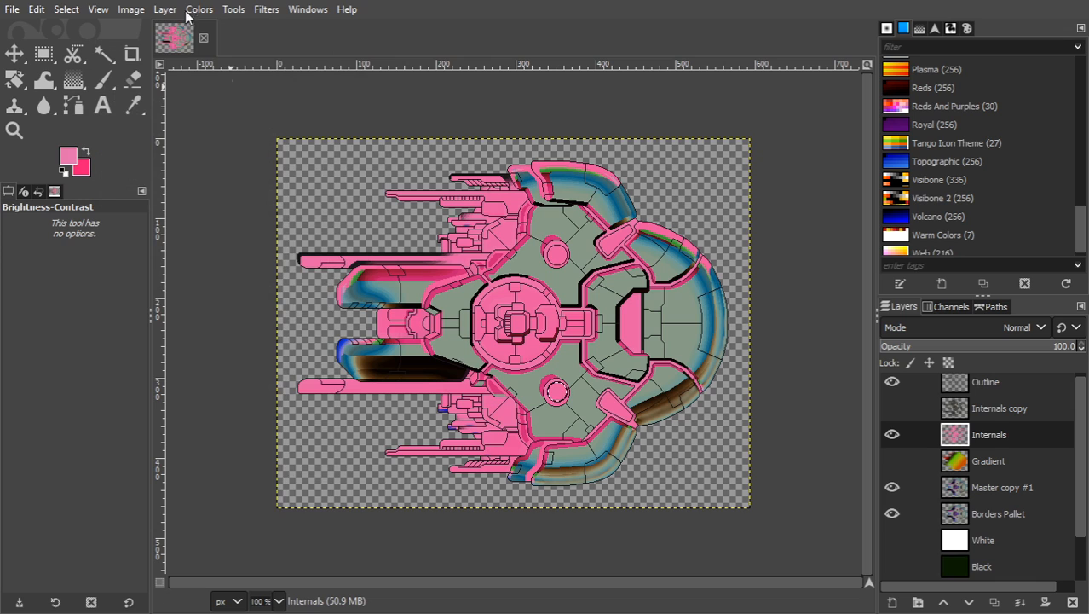
Try Levels on the selected disc of the Internals layer with output levels of 1 and 106.
click(184, 11)
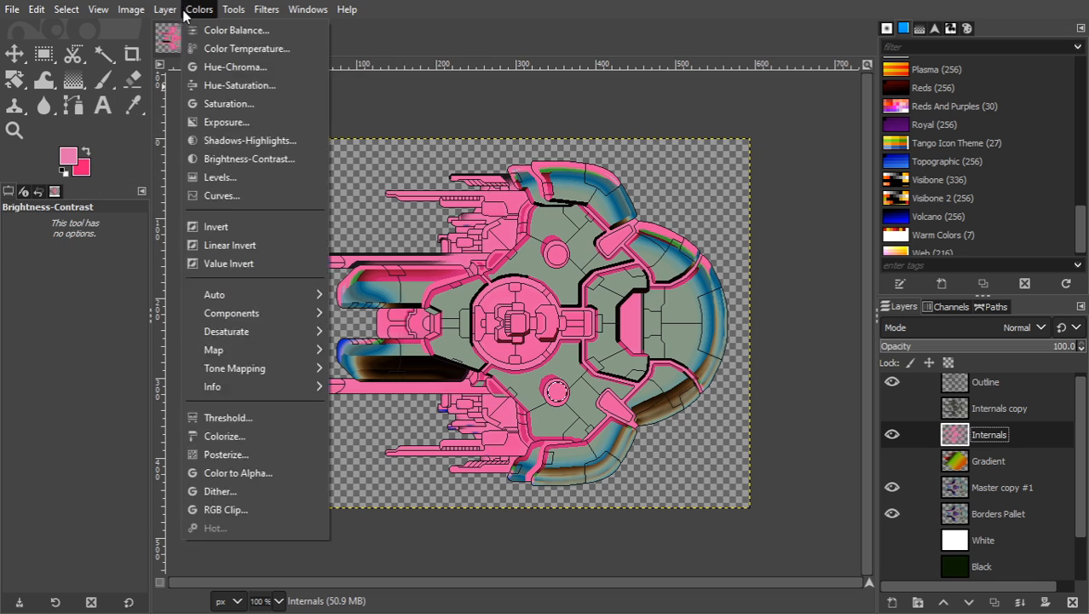
click(224, 186)
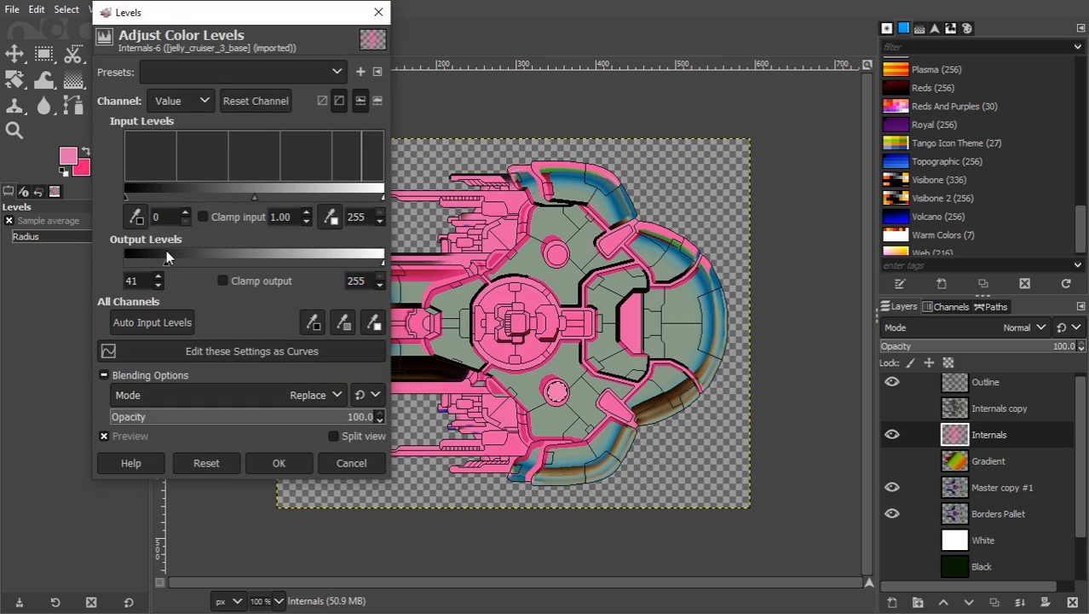
drag(166, 253, 227, 256)
drag(380, 260, 218, 265)
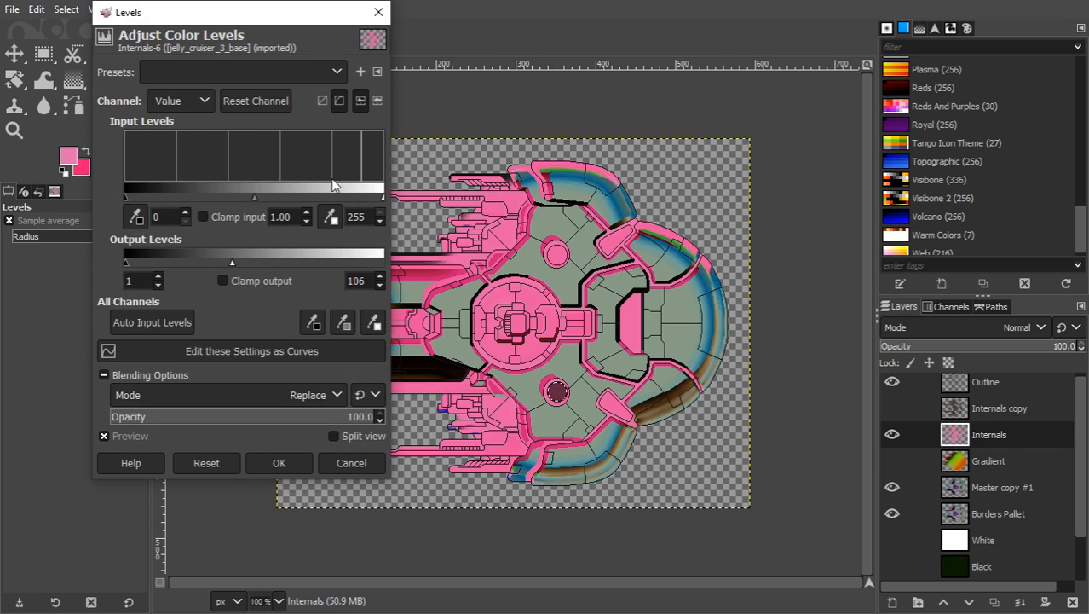
drag(355, 187, 386, 188)
click(360, 463)
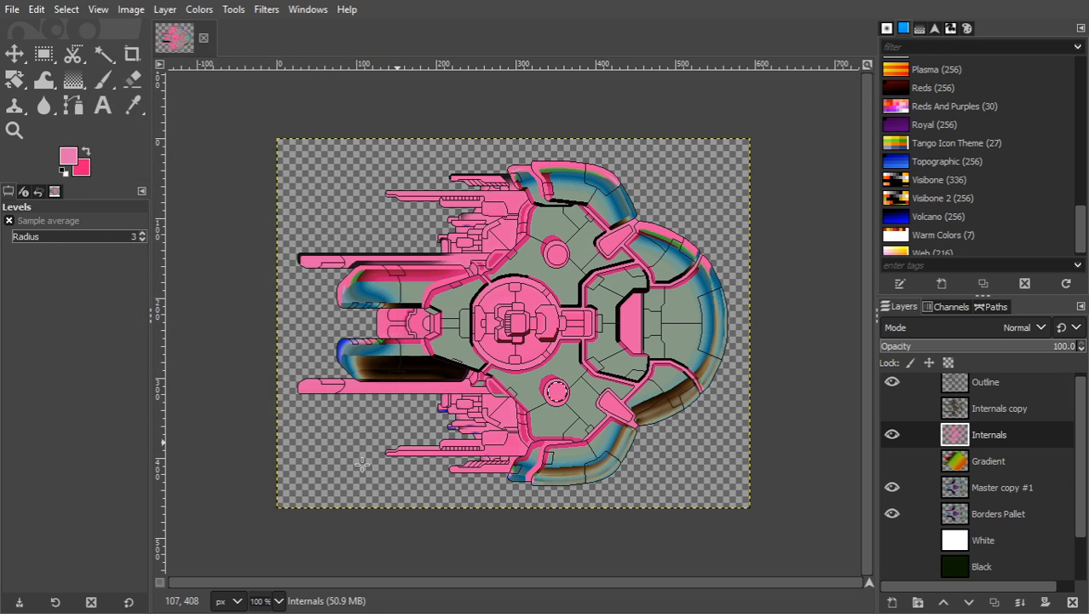
Clear the selection and try adjusting Levels on the whole Internals layer.
click(298, 422)
click(369, 462)
click(68, 11)
click(88, 49)
click(164, 10)
mouse_move(198, 23)
click(230, 176)
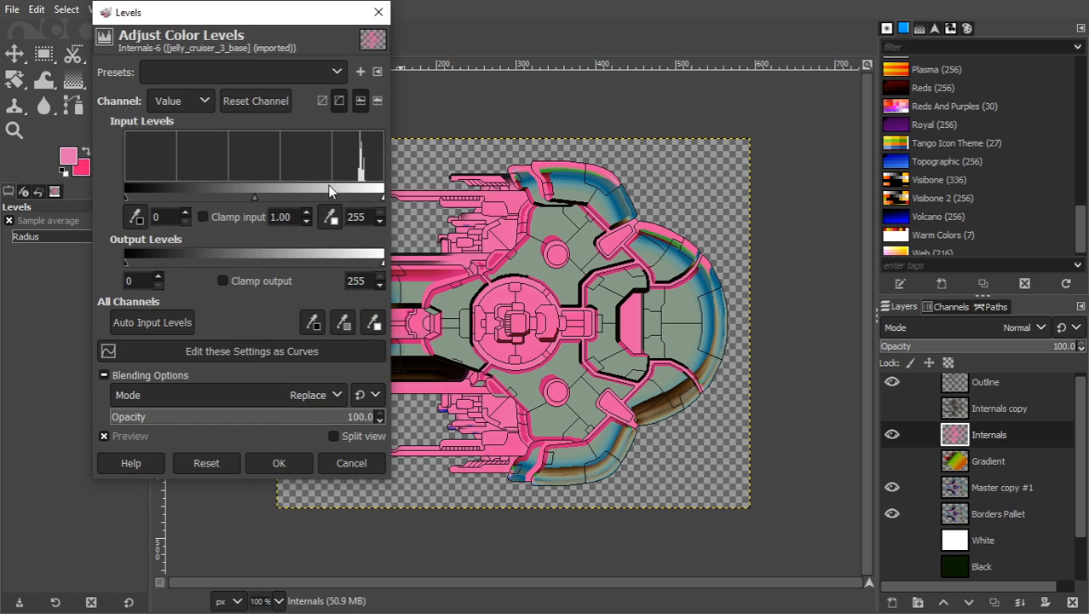
drag(329, 190, 382, 191)
mouse_move(382, 255)
mouse_down()
mouse_move(233, 268)
mouse_move(382, 265)
mouse_up()
click(351, 462)
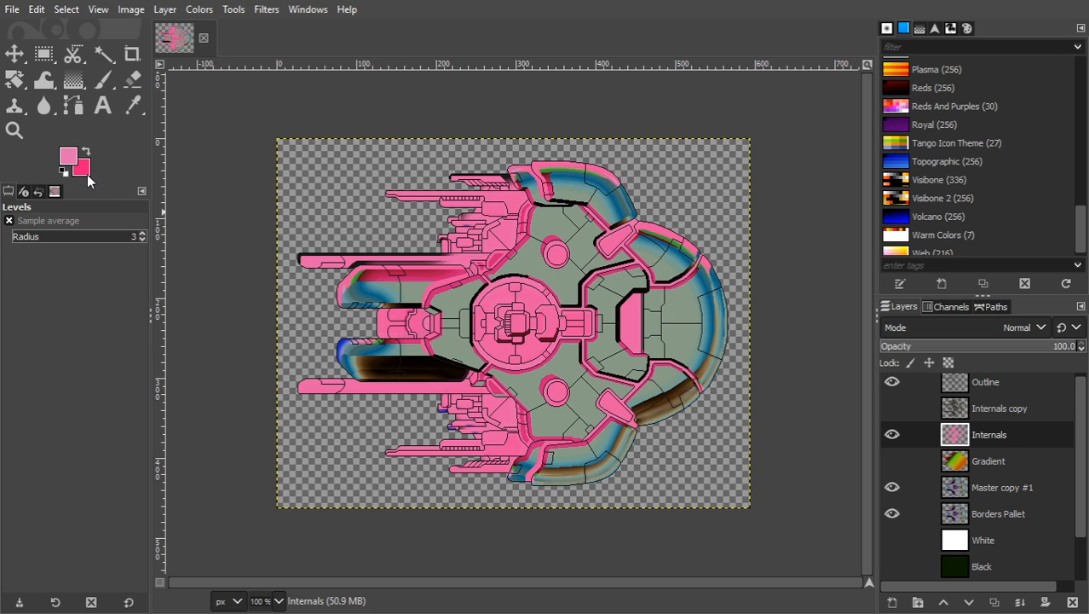
Revert the undo history to the Add Layer entry, removing the pink Gradient Map from the Internals layer.
click(38, 192)
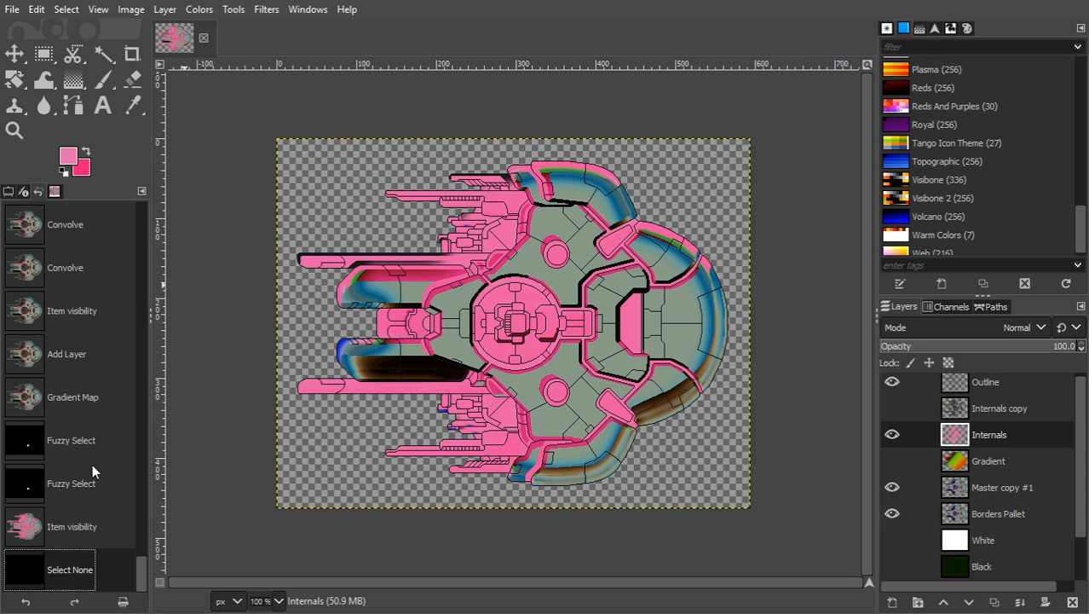
click(79, 397)
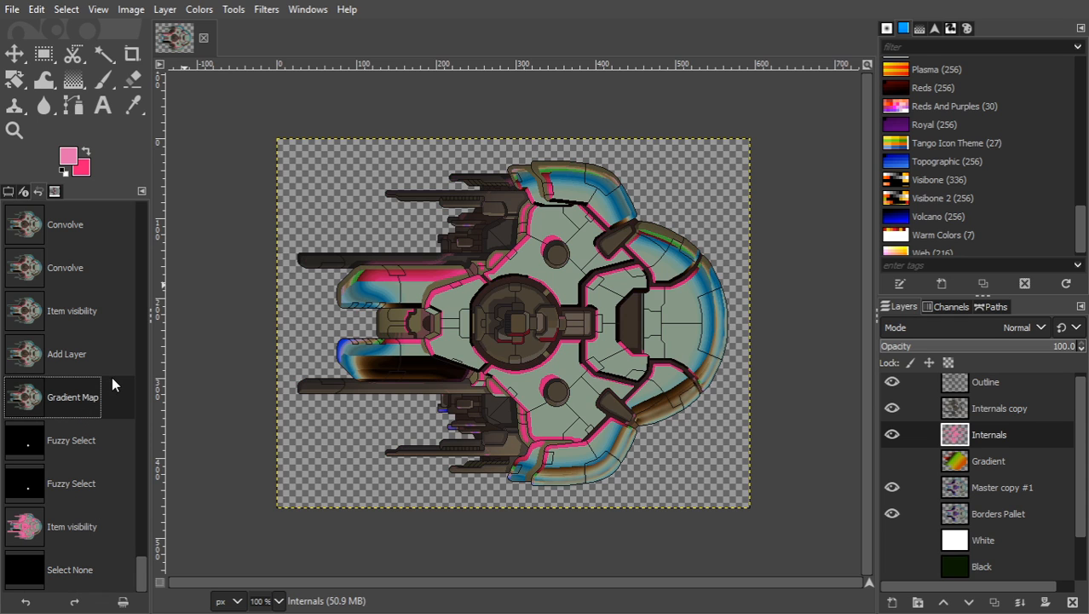
click(87, 352)
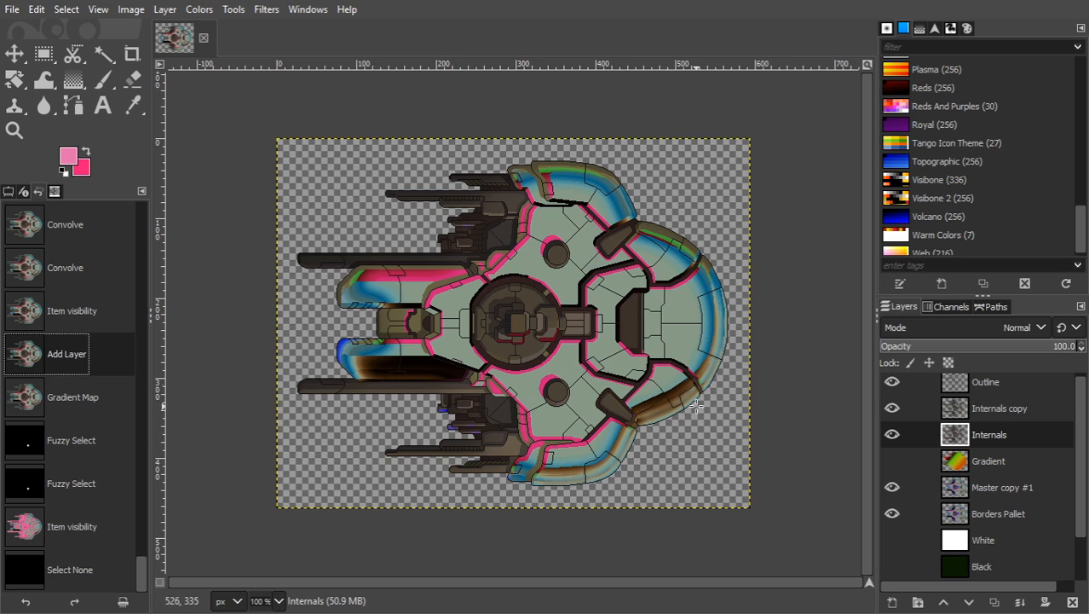
Show the Gradient layer and draw a horizontal pink FG to BG (RGB) gradient about 400 px long across the ship's middle.
key(g)
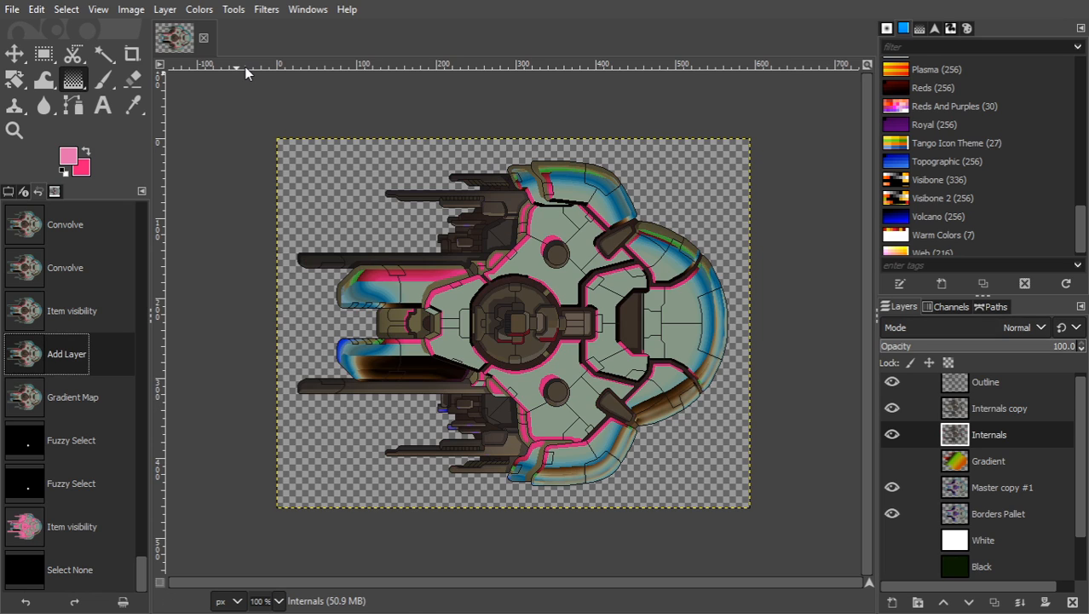
click(11, 193)
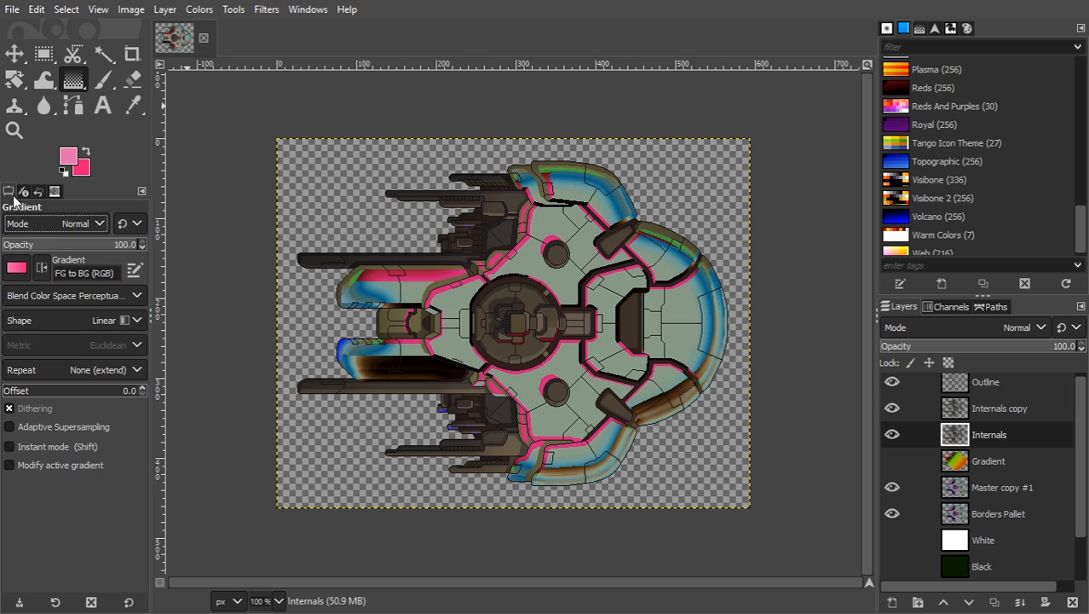
click(21, 274)
click(21, 274)
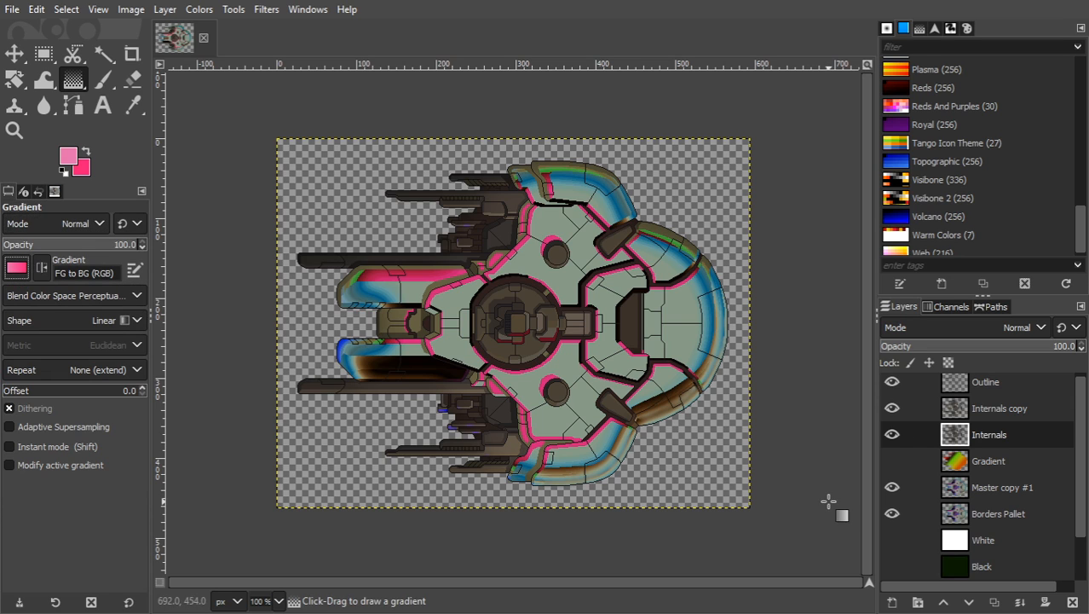
click(949, 463)
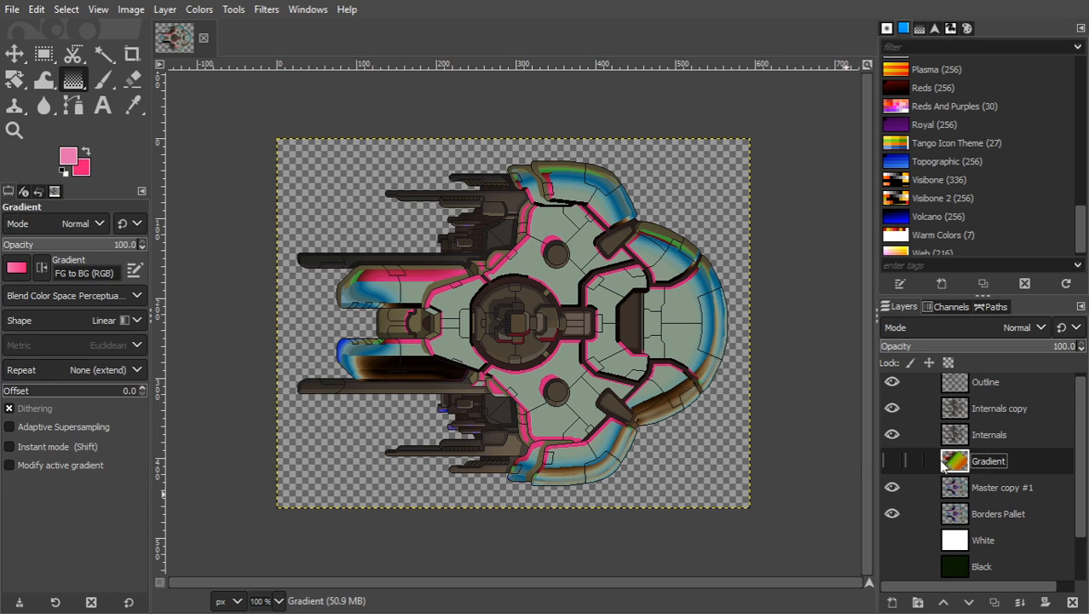
click(892, 460)
drag(345, 333, 665, 337)
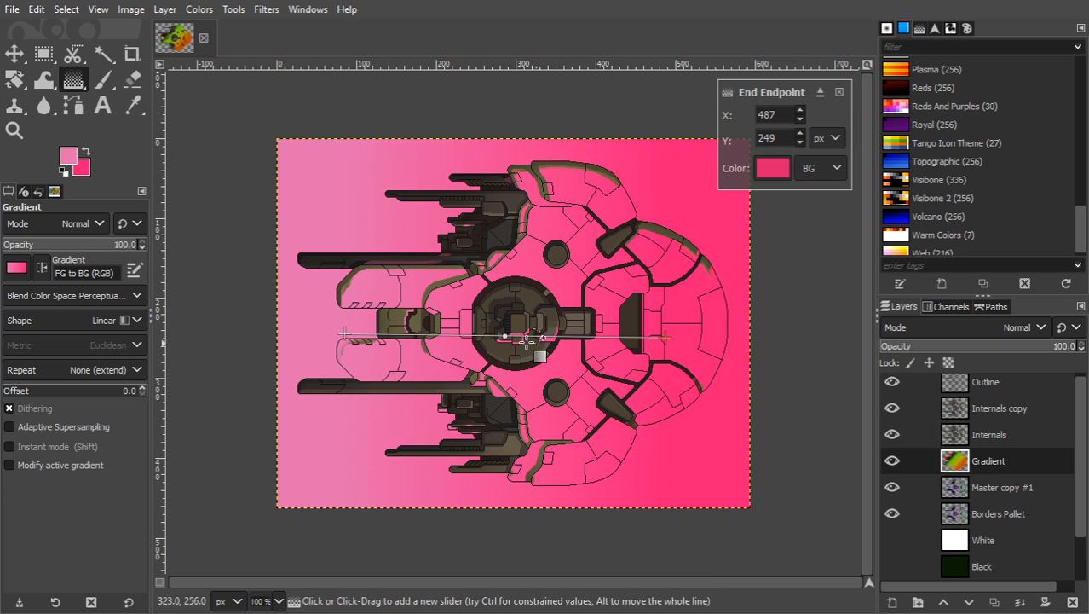
Add a gradient stop at position 86.54 and color it light pink e584b1.
drag(501, 334, 632, 332)
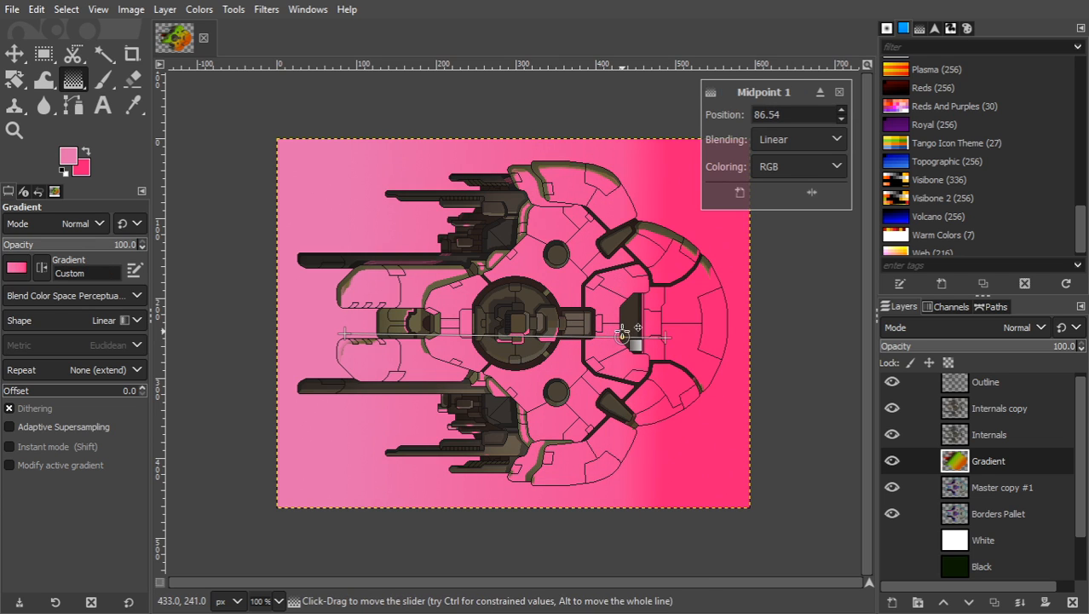
double_click(623, 335)
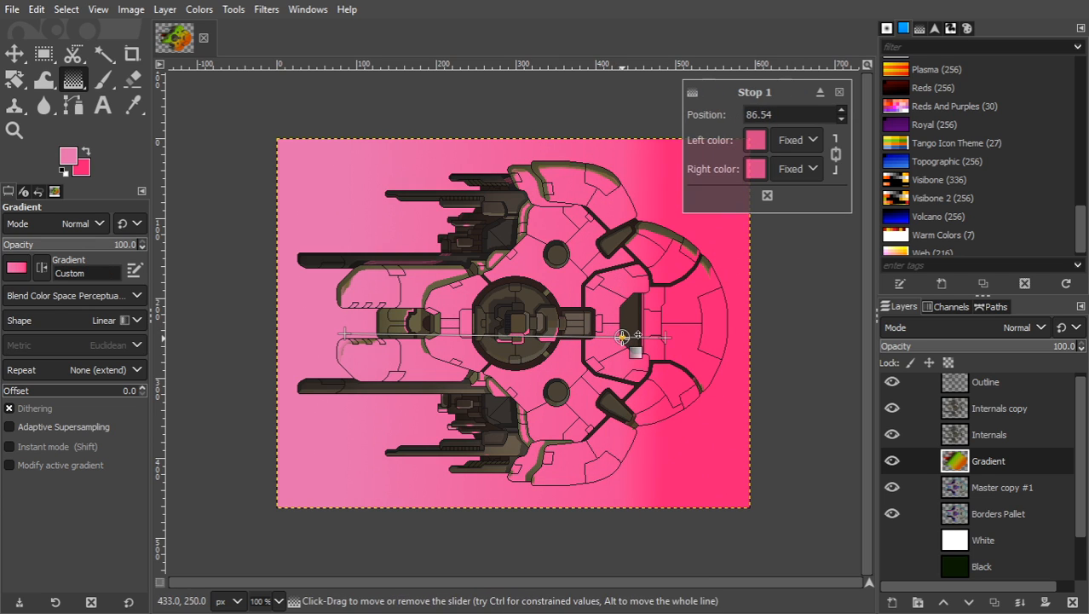
click(755, 140)
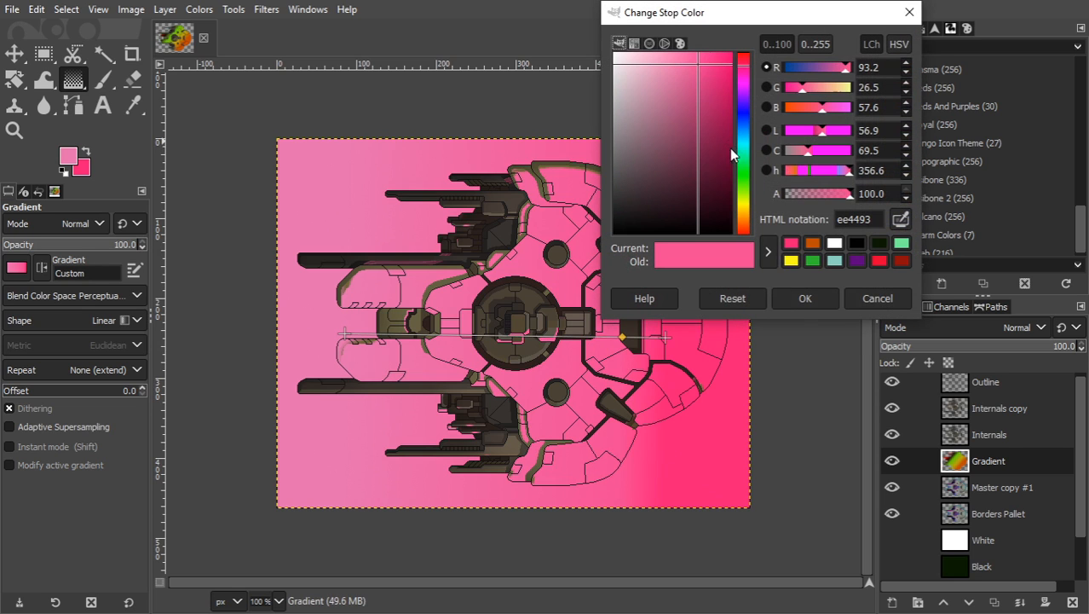
click(663, 71)
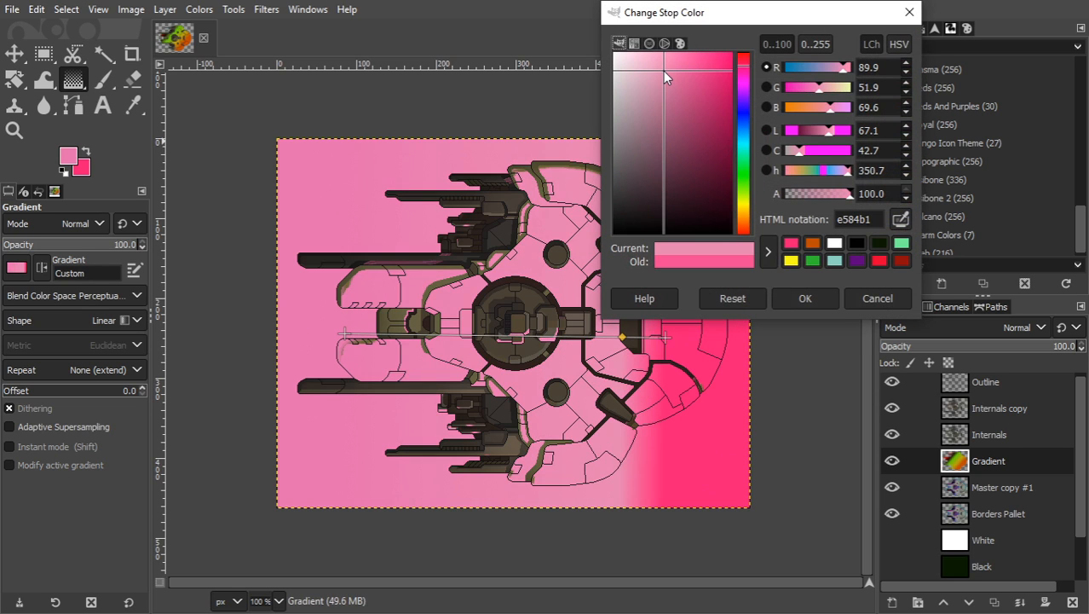
click(801, 299)
Add another gradient stop at position 68.18 and color it dark plum 402633.
drag(623, 335, 563, 336)
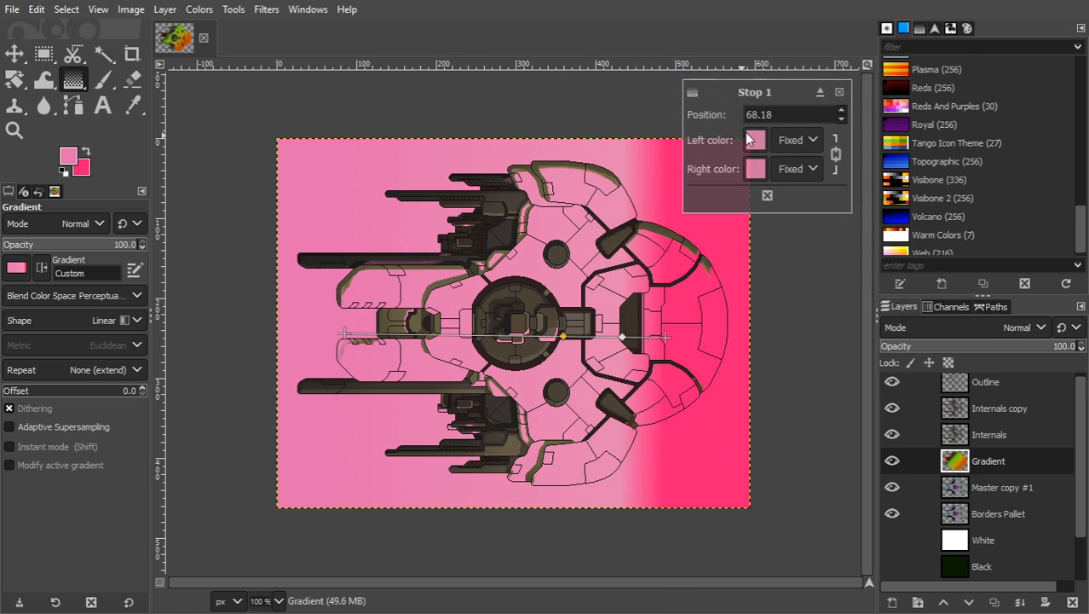
click(756, 169)
click(667, 218)
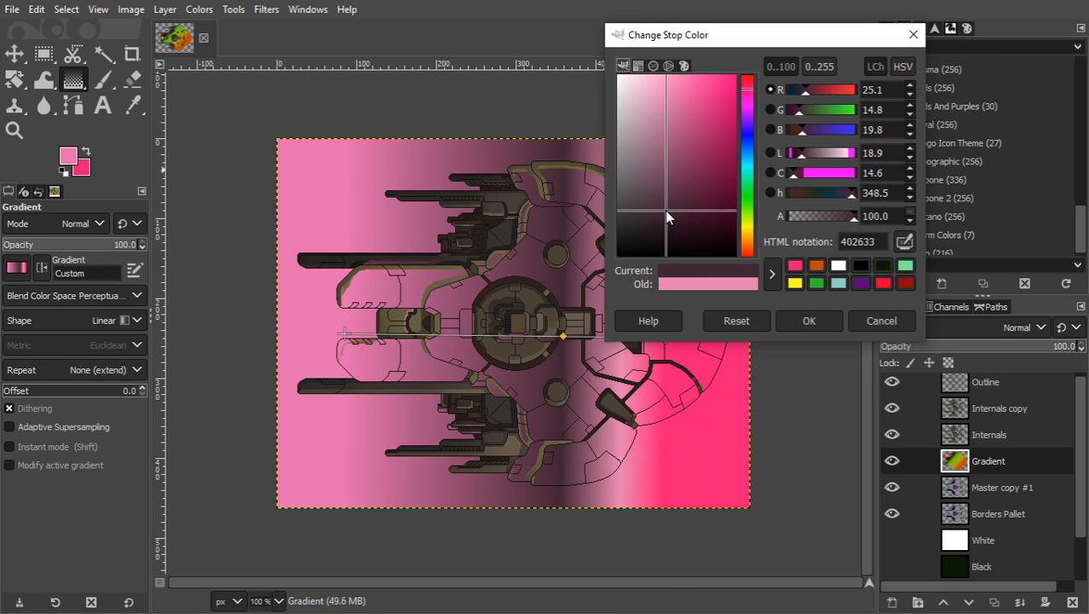
click(806, 320)
Add a gradient stop at position 47.77 and color it vivid pink.
drag(563, 337, 497, 335)
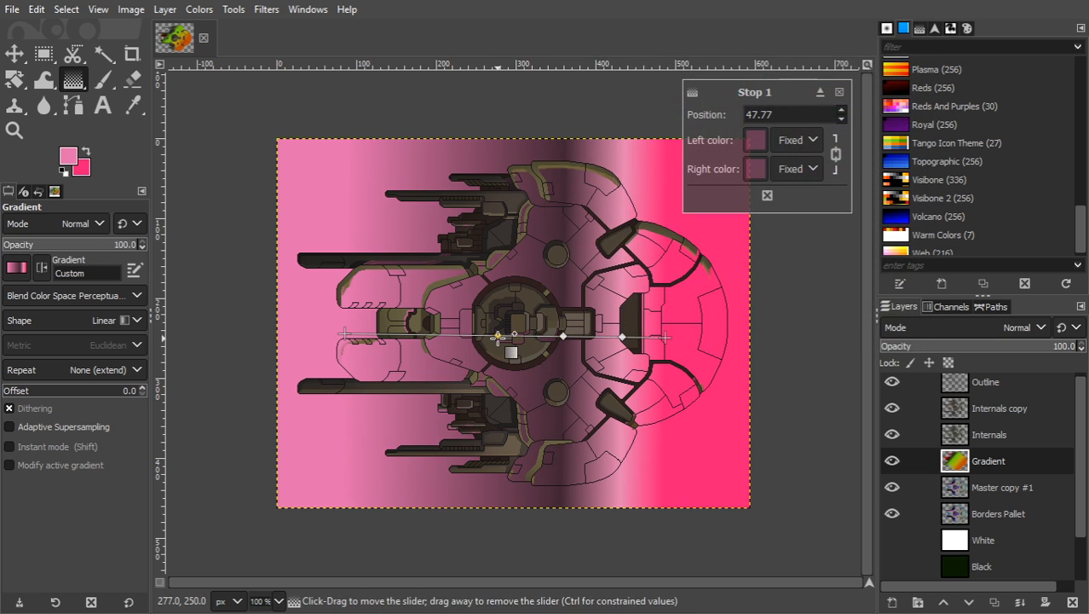
click(755, 140)
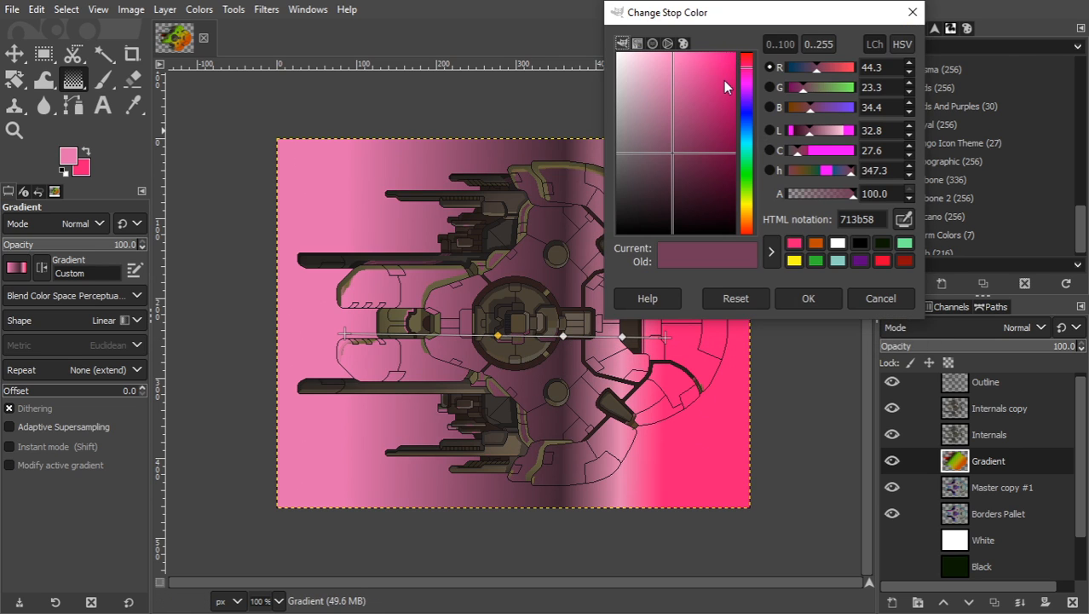
click(724, 76)
click(805, 298)
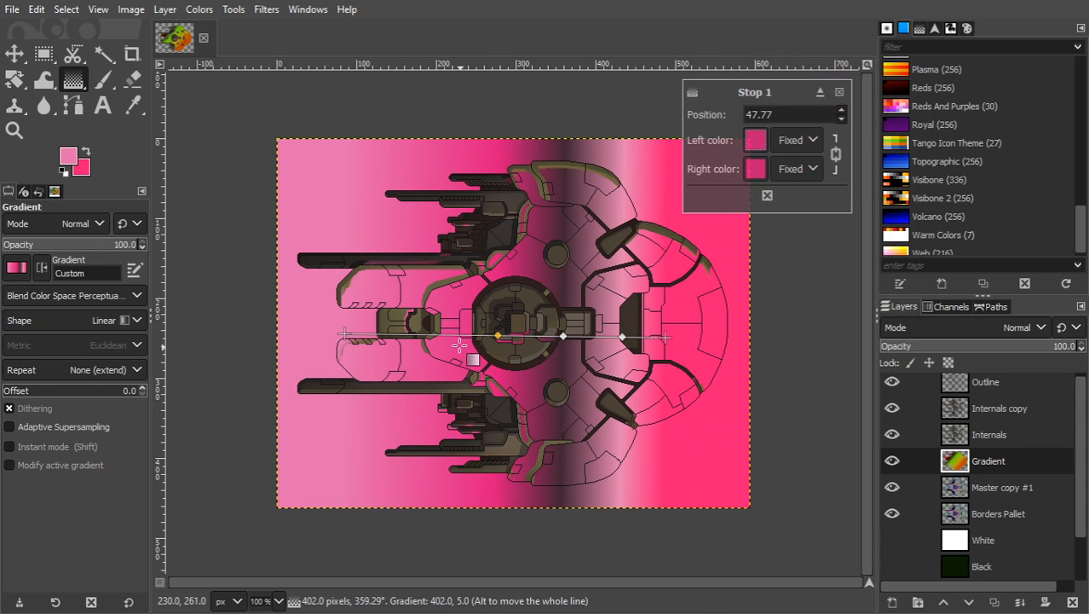
Add a gradient stop about a third of the way along the line and color it muted pink be7fa0.
drag(498, 335, 455, 335)
click(755, 169)
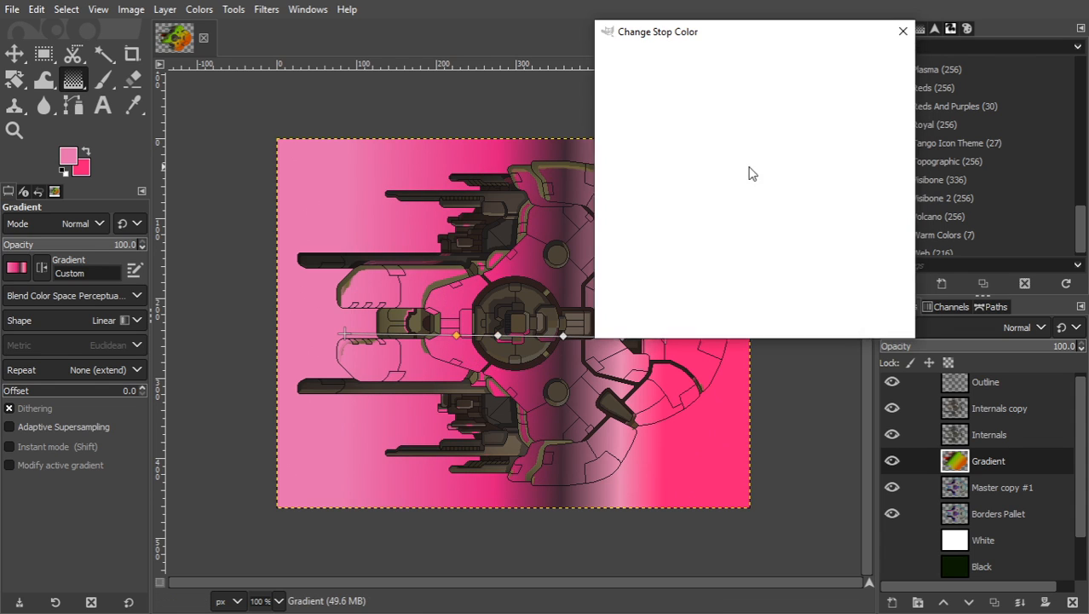
click(645, 109)
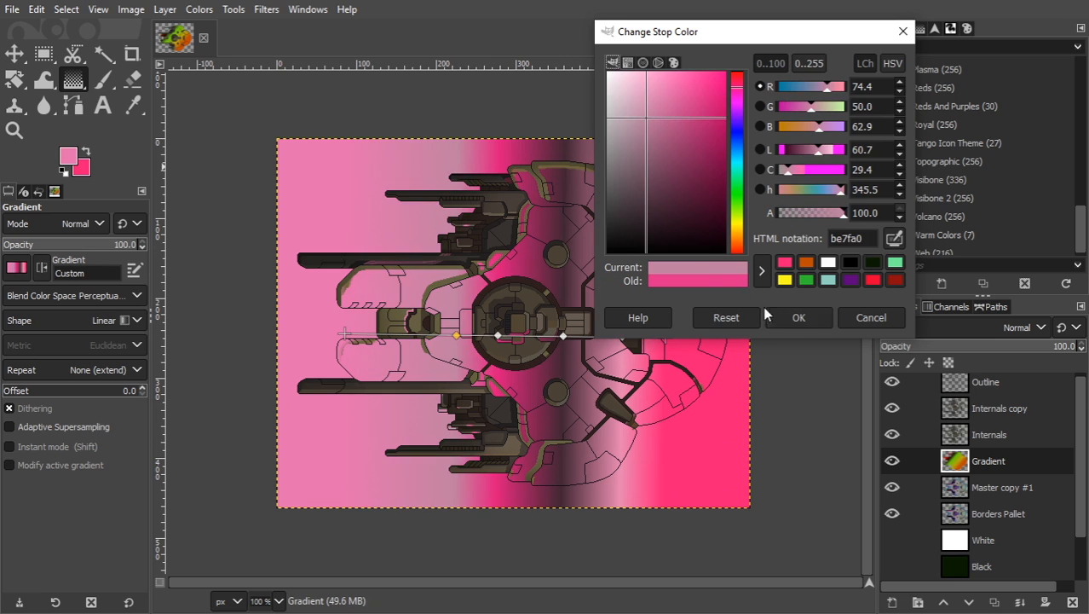
click(806, 317)
Add a gradient stop at position 12.20 colored deep pink dc1f85, and commit the gradient to the Gradient layer.
click(384, 334)
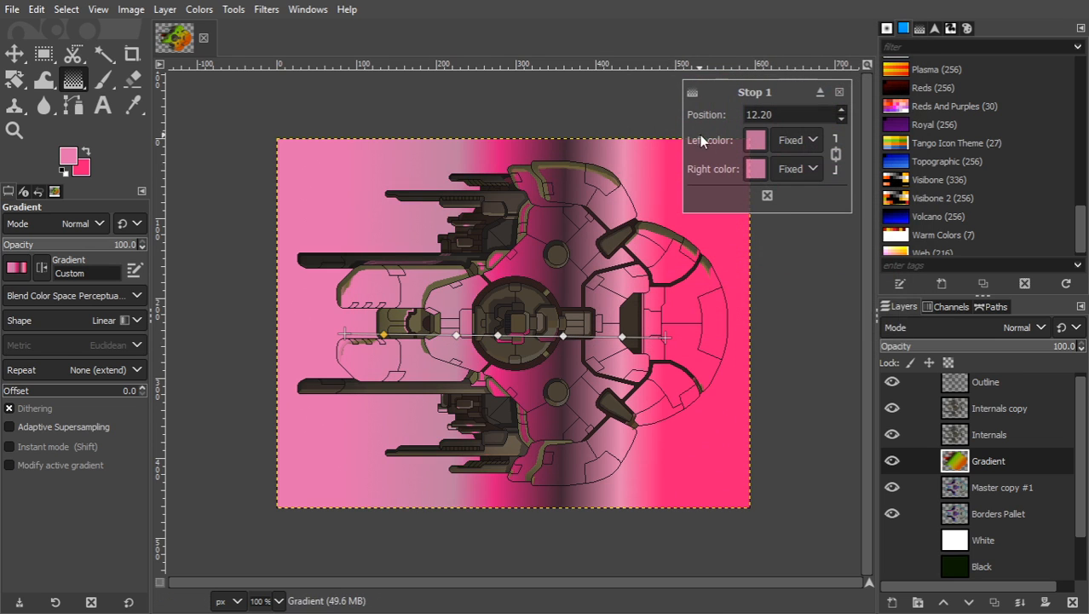
click(752, 141)
click(717, 77)
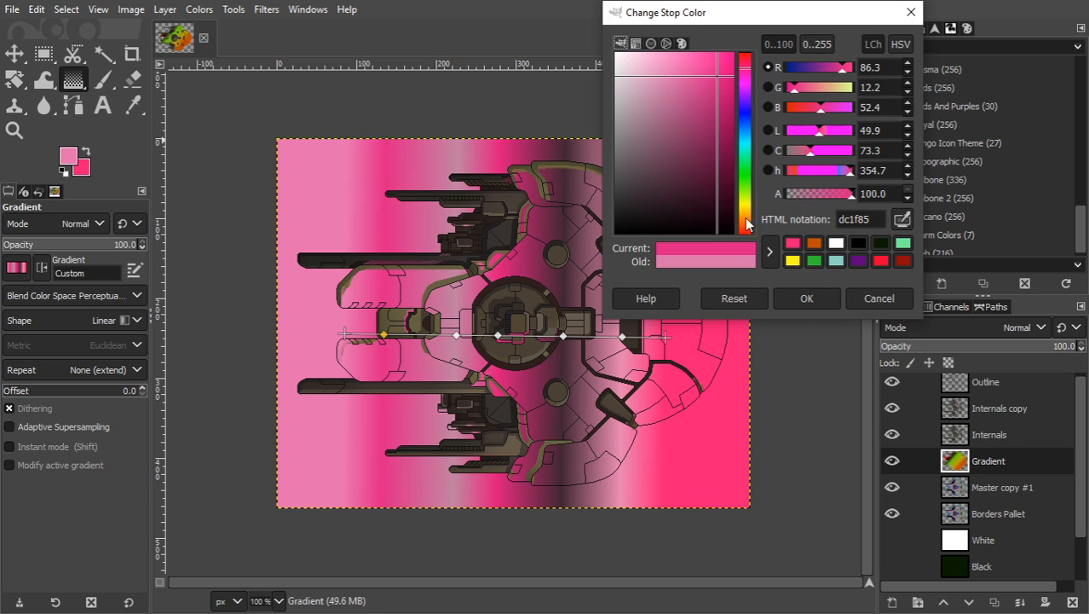
click(807, 293)
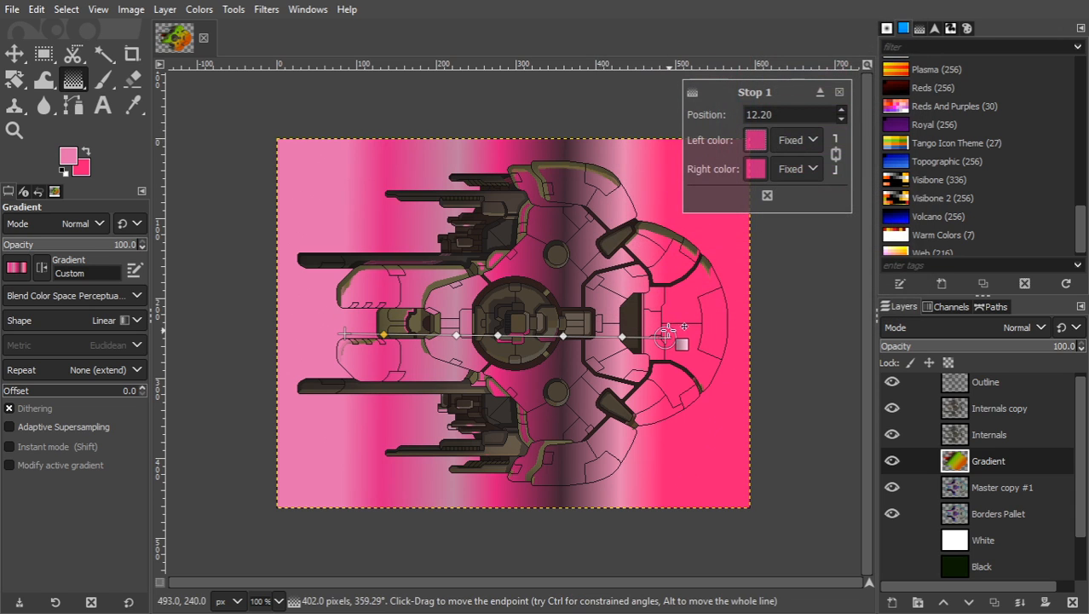
click(664, 334)
key(Return)
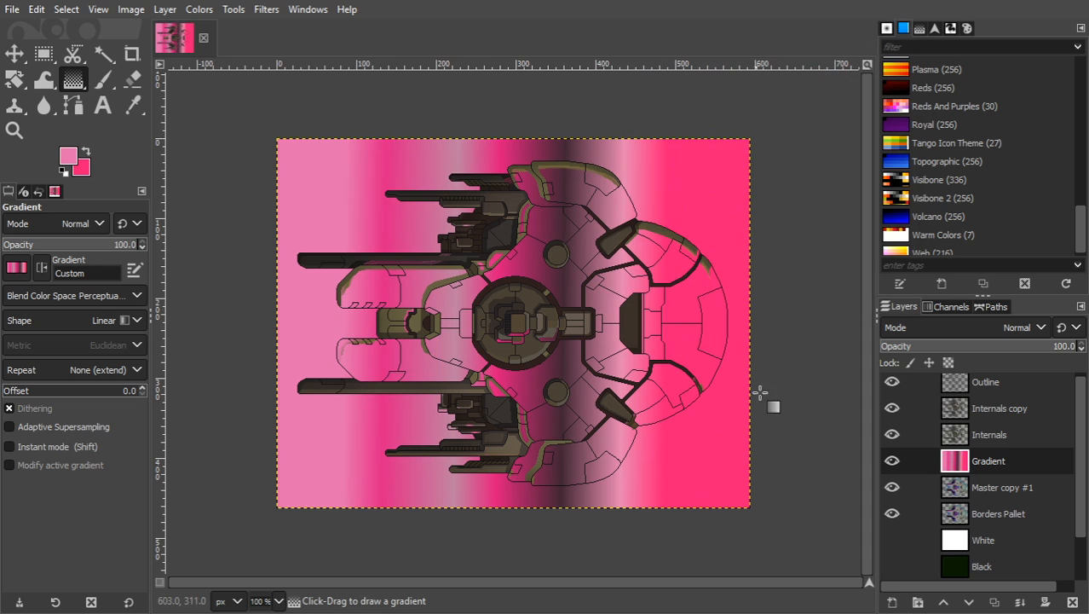
Hide the Gradient and Internals copy layers and apply a Gradient Map with the custom pink gradient to the Internals layer.
click(893, 460)
click(990, 433)
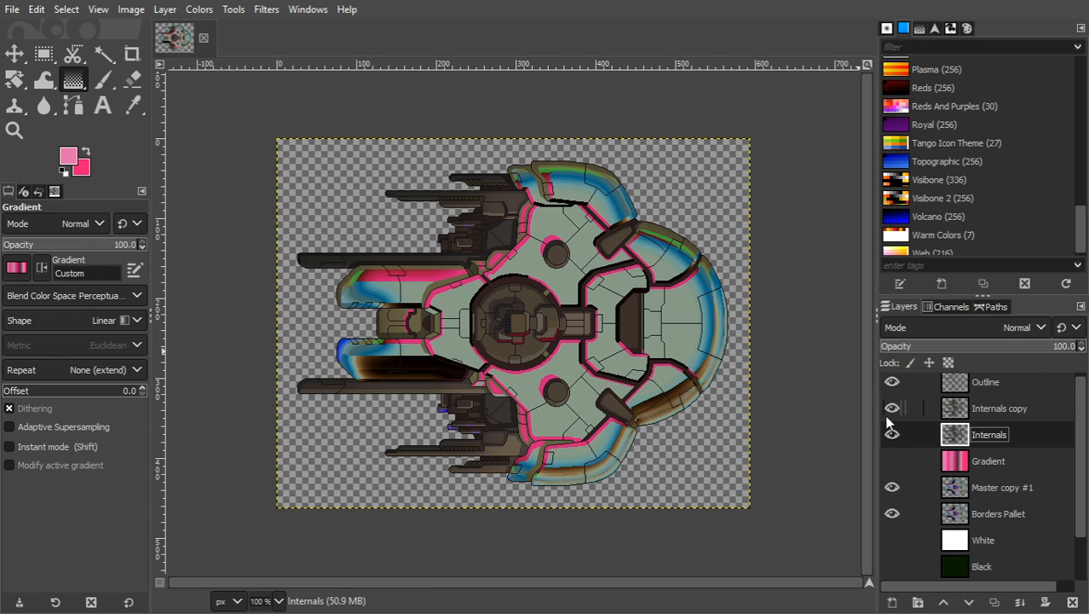
click(195, 10)
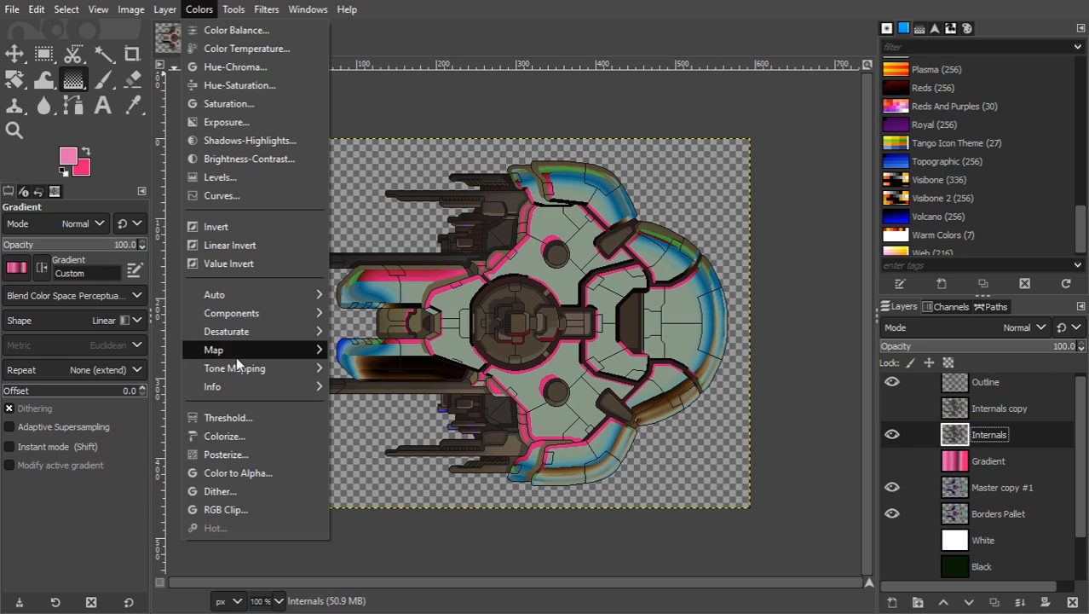
mouse_move(236, 353)
click(434, 457)
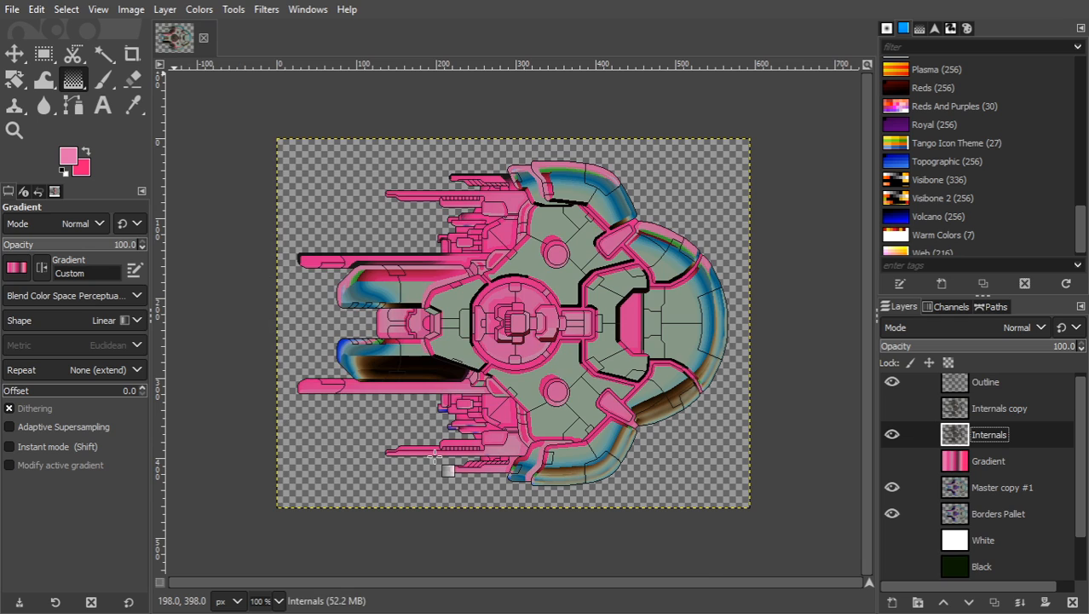
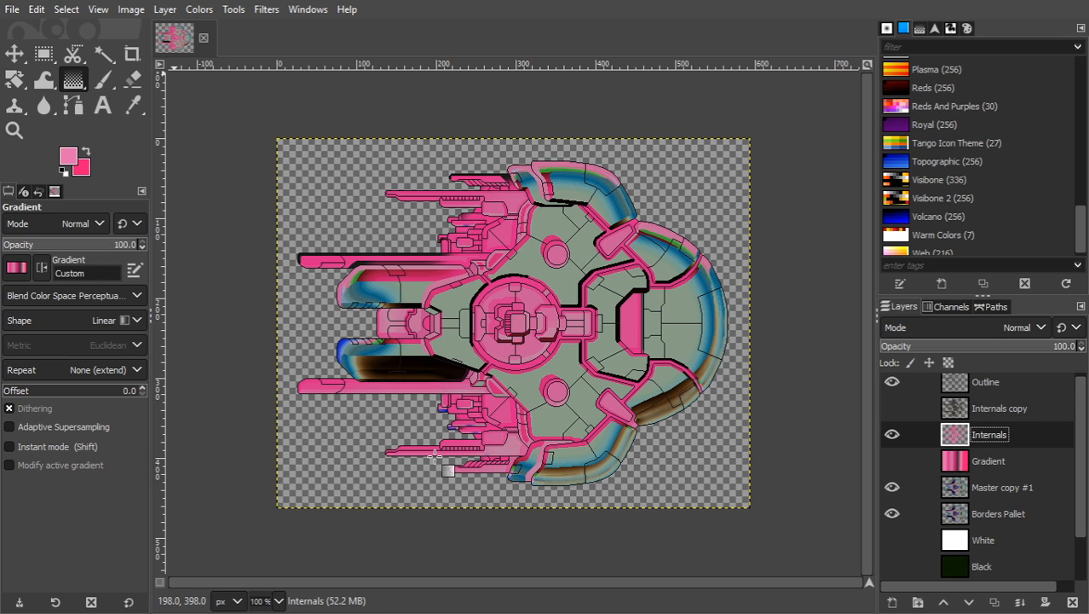
Undo the Gradient Map on the Internals layer and the pink gradient drawn on the Gradient layer.
click(892, 408)
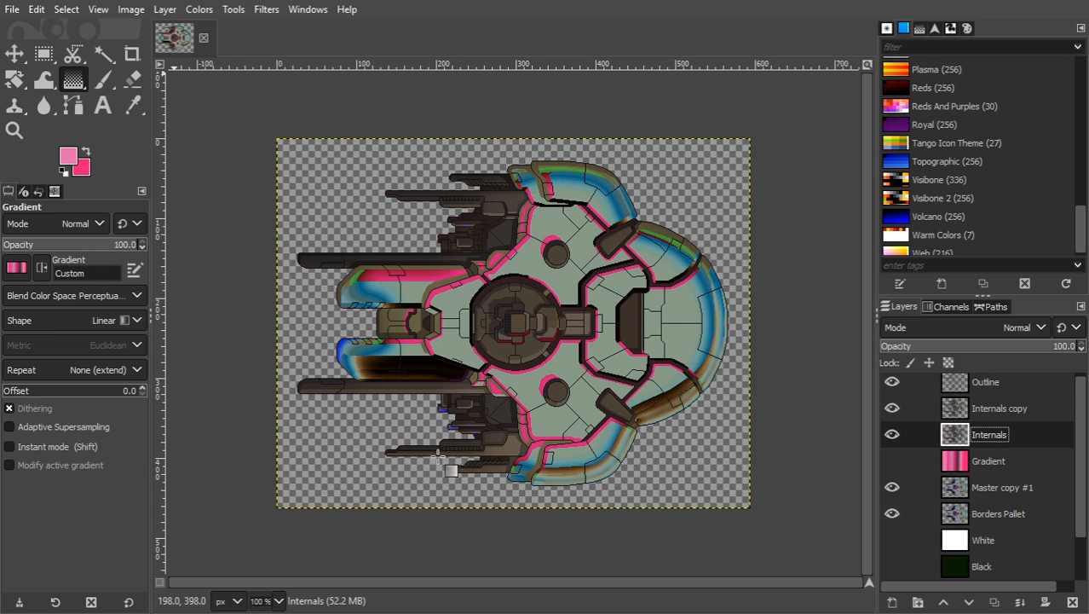
key(ctrl+z)
key(ctrl+z)
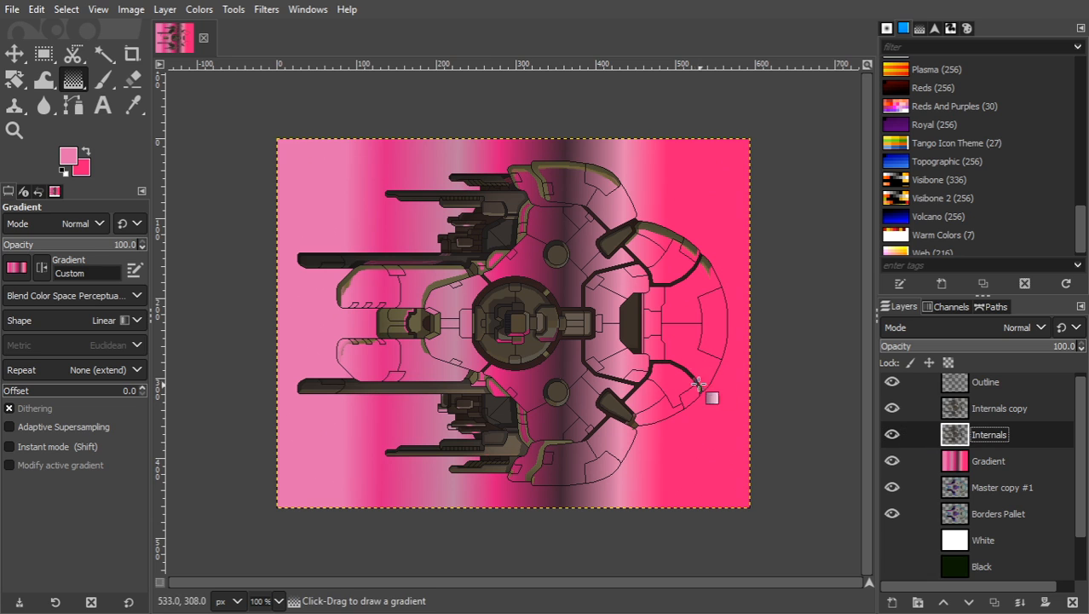
click(696, 305)
key(Escape)
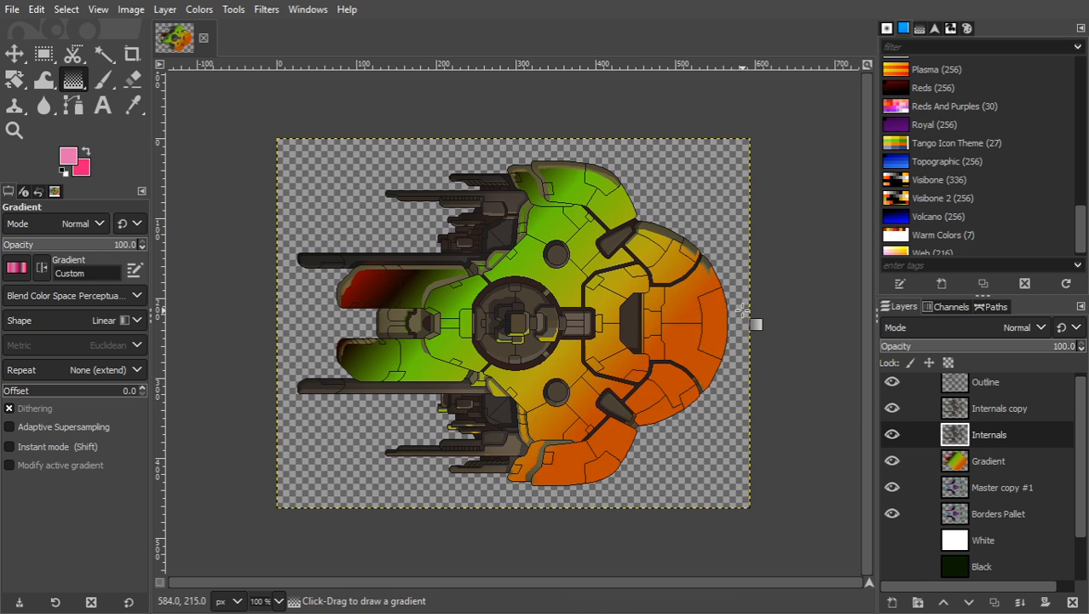
Draw a horizontal custom pink gradient about 493 px long across the ship's middle and color its end endpoint f81173.
drag(319, 331, 711, 331)
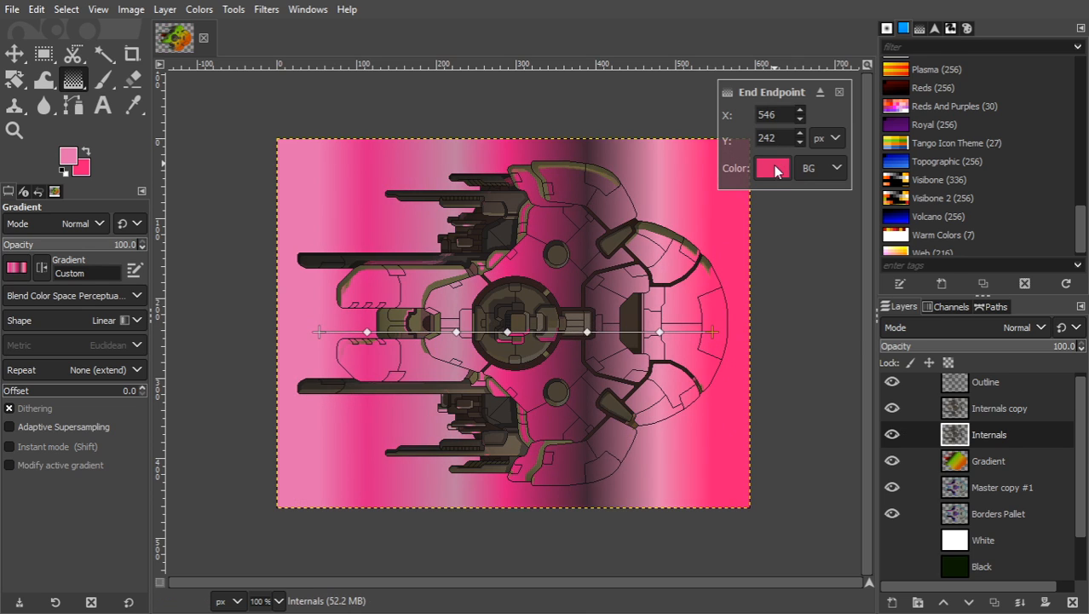
click(773, 168)
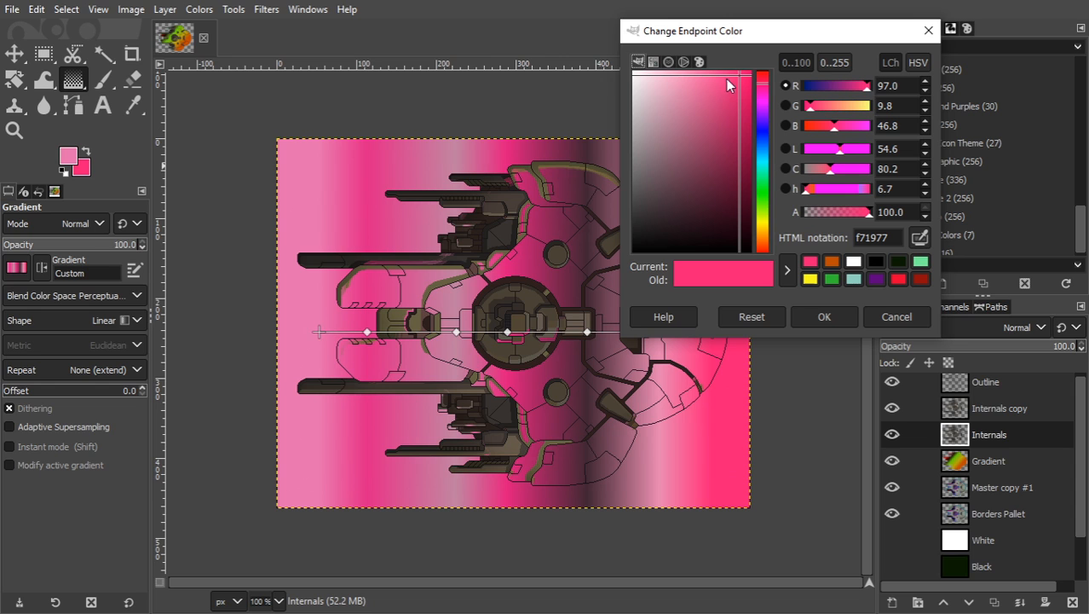
drag(730, 78, 744, 75)
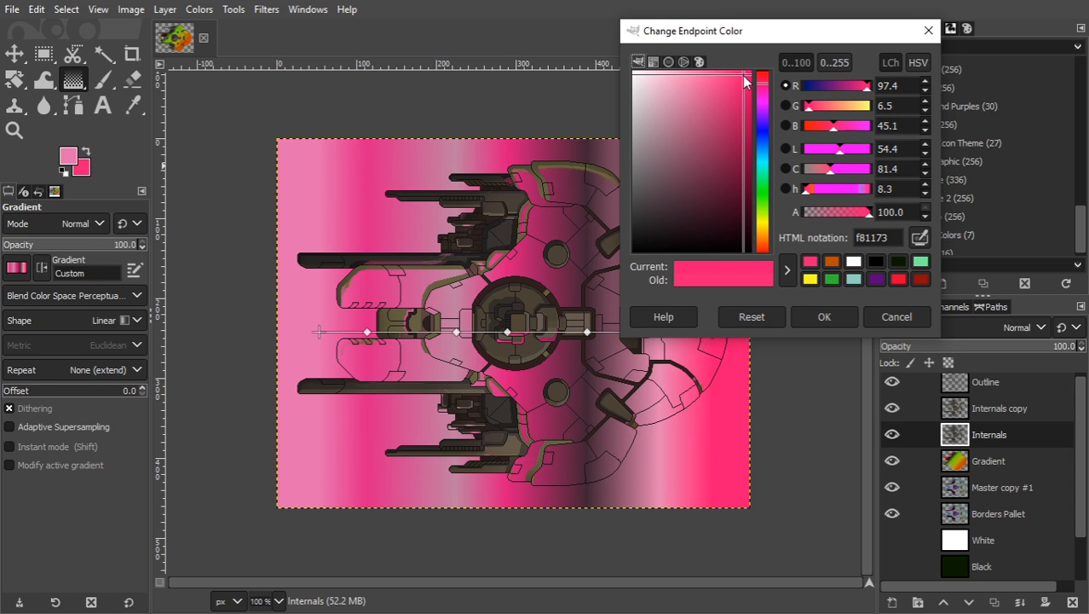
click(852, 314)
Move the light pink fifth stop to about position 94 and try Sinusoidal blending on the segment before it.
click(687, 333)
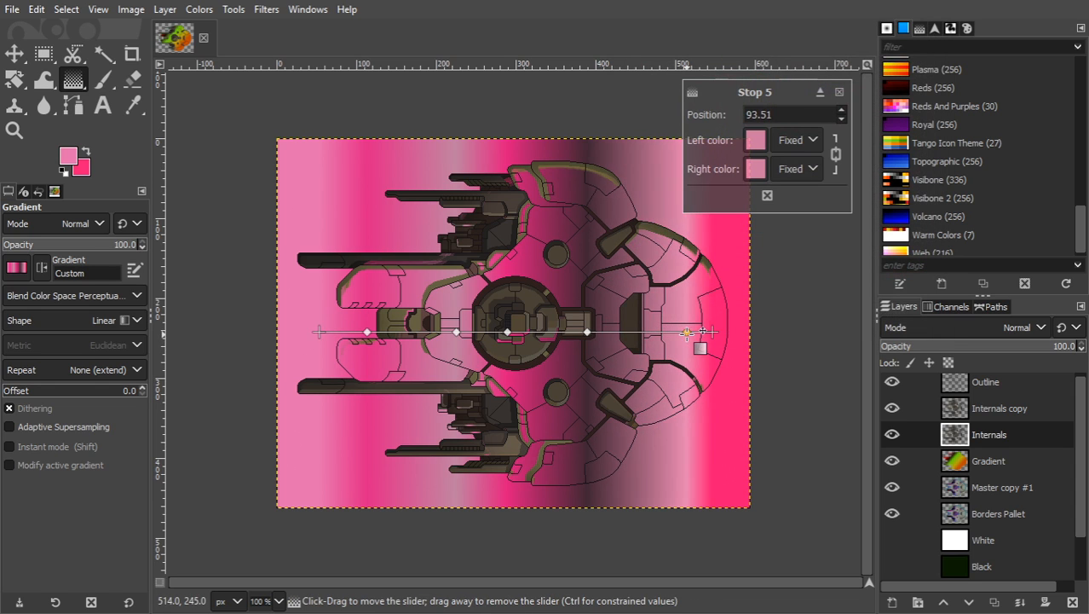
click(634, 331)
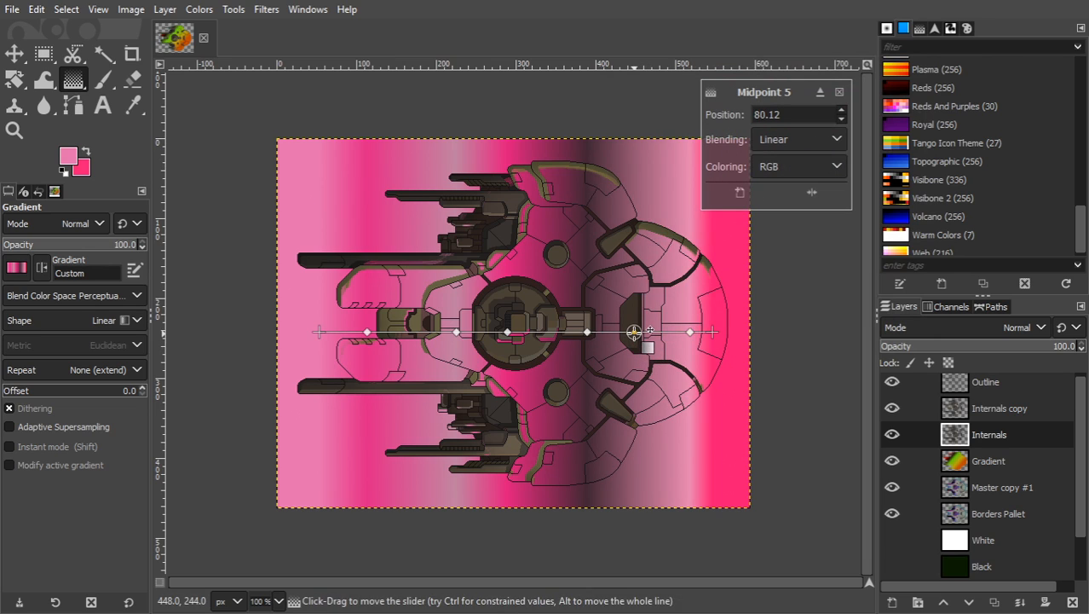
click(797, 137)
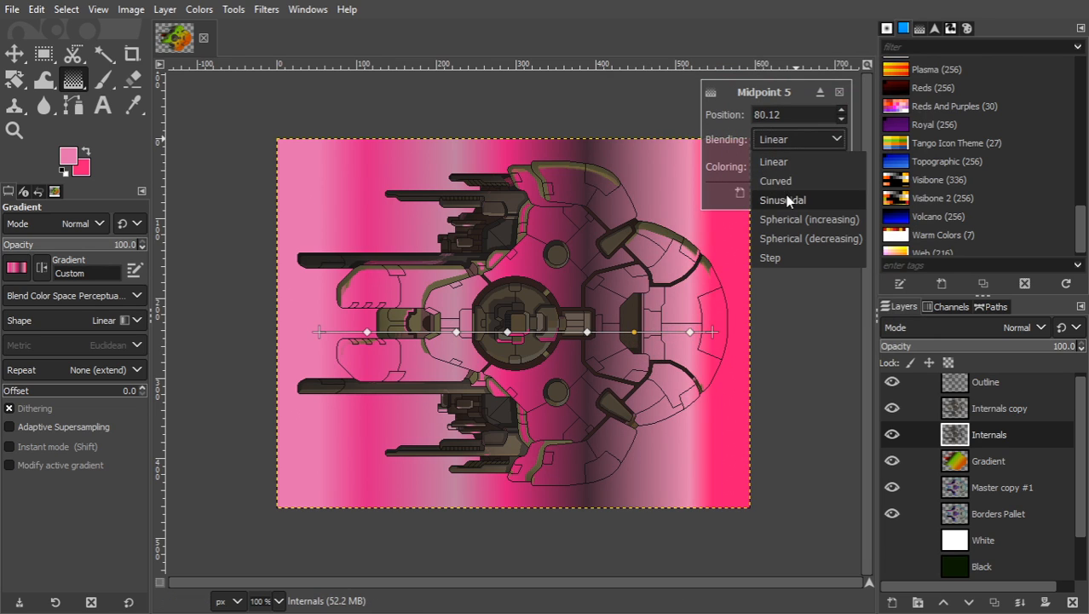
click(821, 202)
click(796, 139)
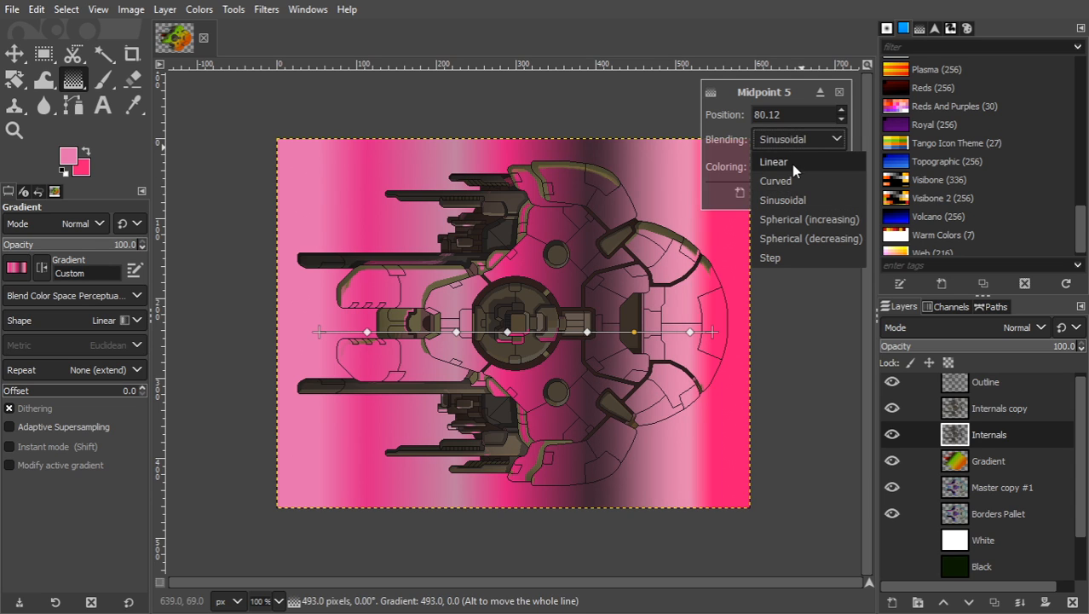
click(792, 176)
Recolor the dark plum fourth stop to near-black and move it to position 80.73.
click(587, 332)
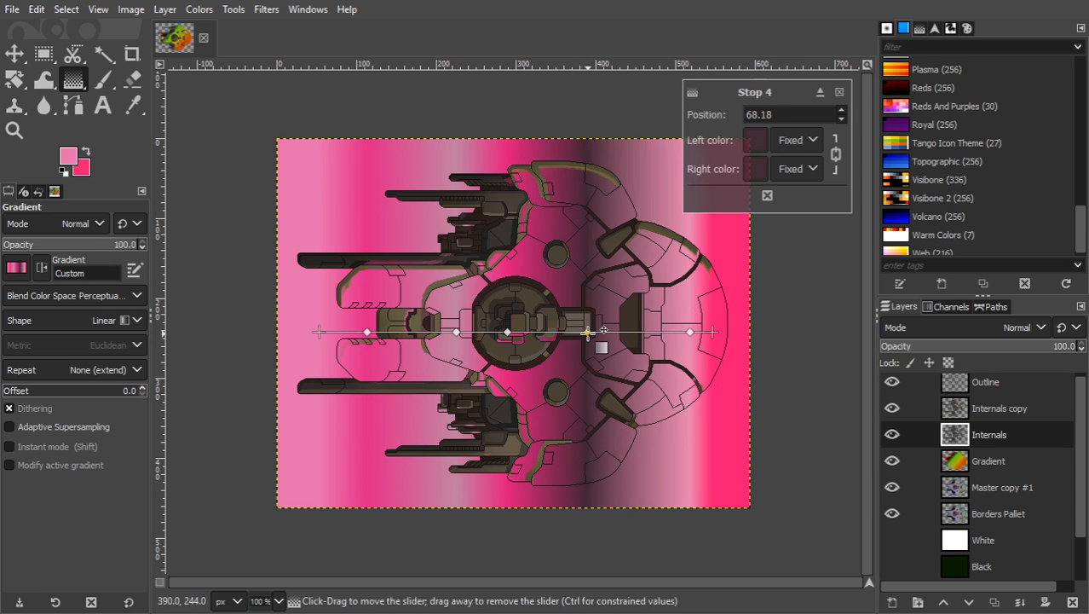
click(750, 142)
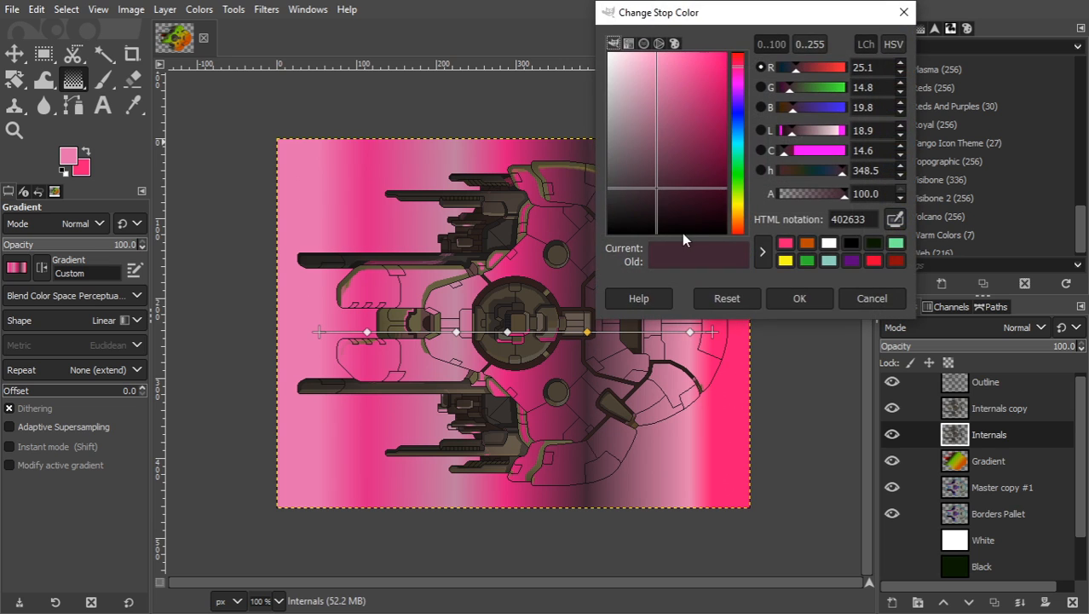
click(655, 220)
click(797, 297)
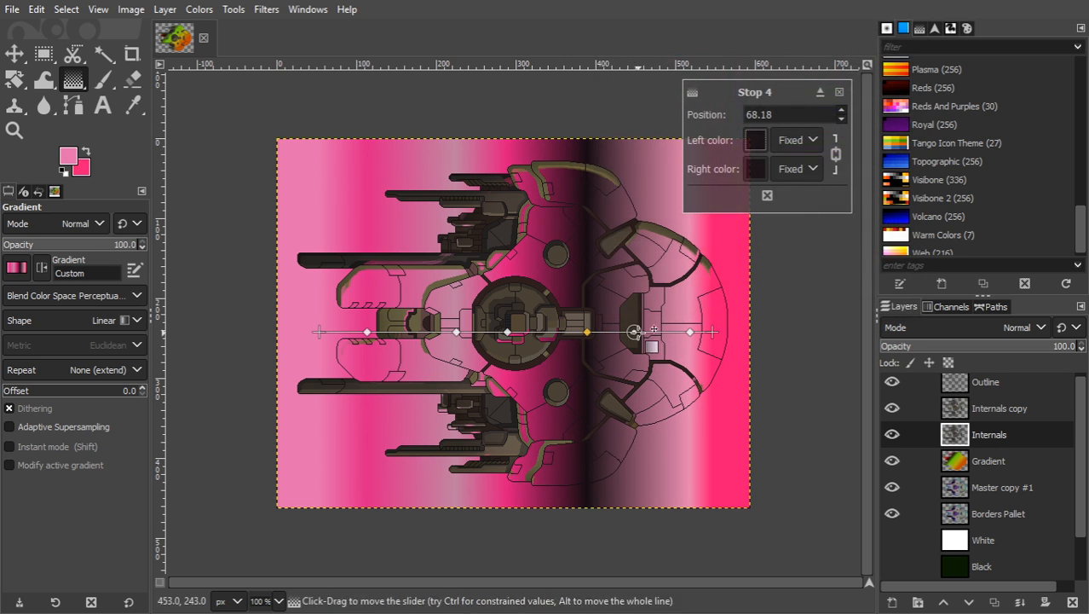
drag(587, 331, 637, 332)
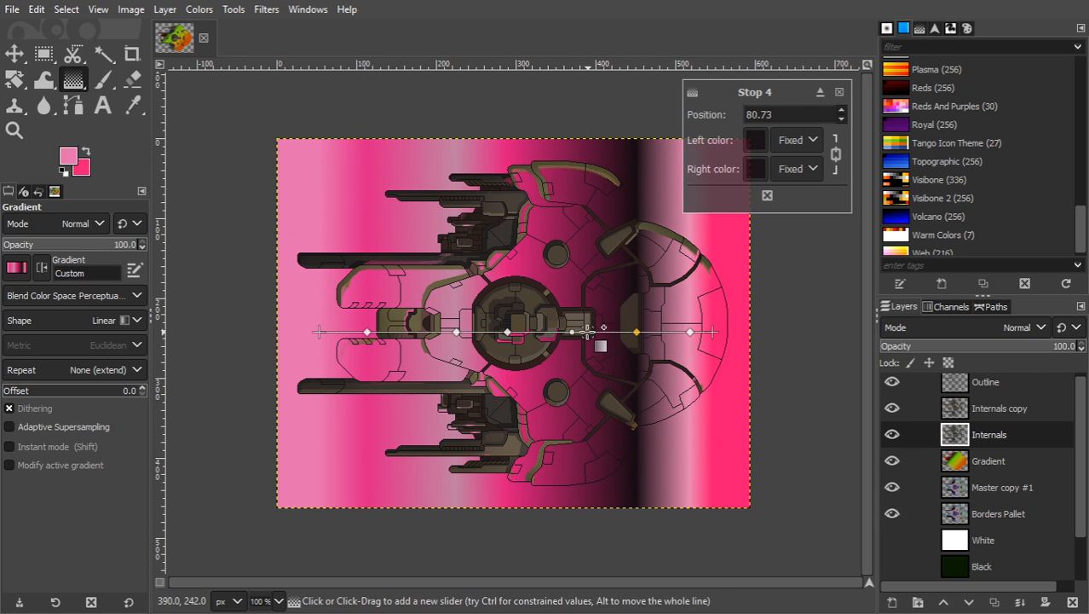
Add a gradient stop between the central vivid pink stop and the near-black stop, and color it 983c6c.
key(ctrl+z)
key(ctrl+z)
click(757, 140)
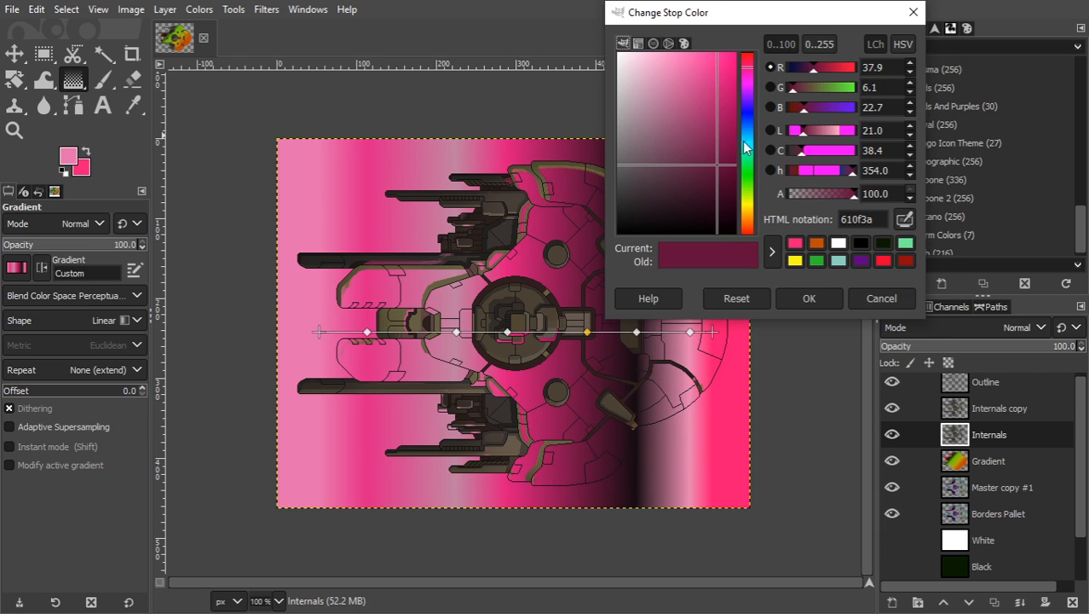
drag(719, 132, 692, 134)
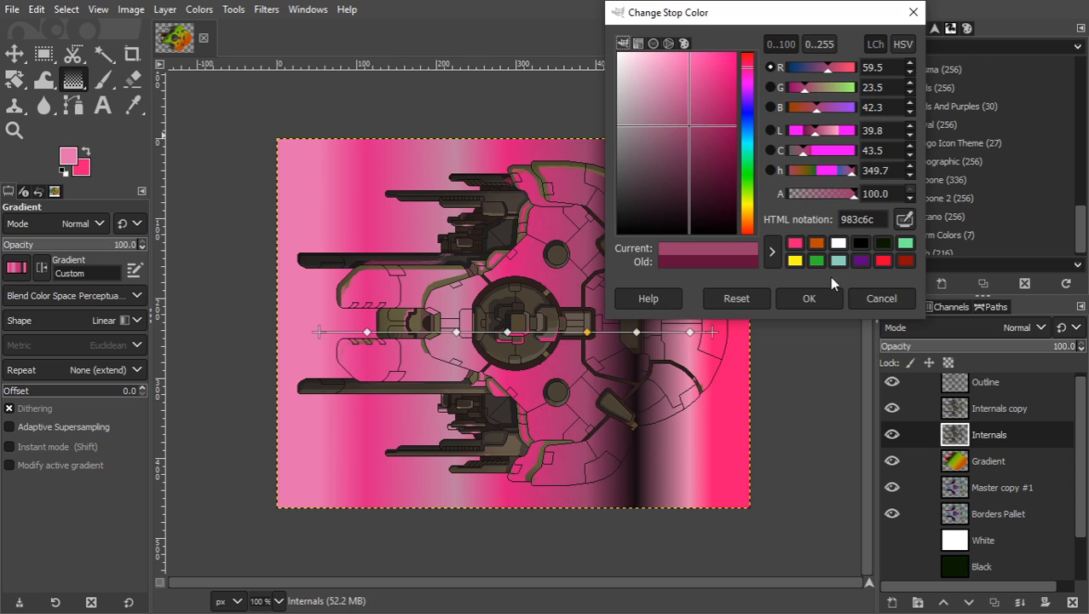
click(809, 297)
Move midpoint 4 to position 63.29 and set its blending to Curved after trying Sinusoidal.
drag(548, 338, 585, 333)
click(779, 140)
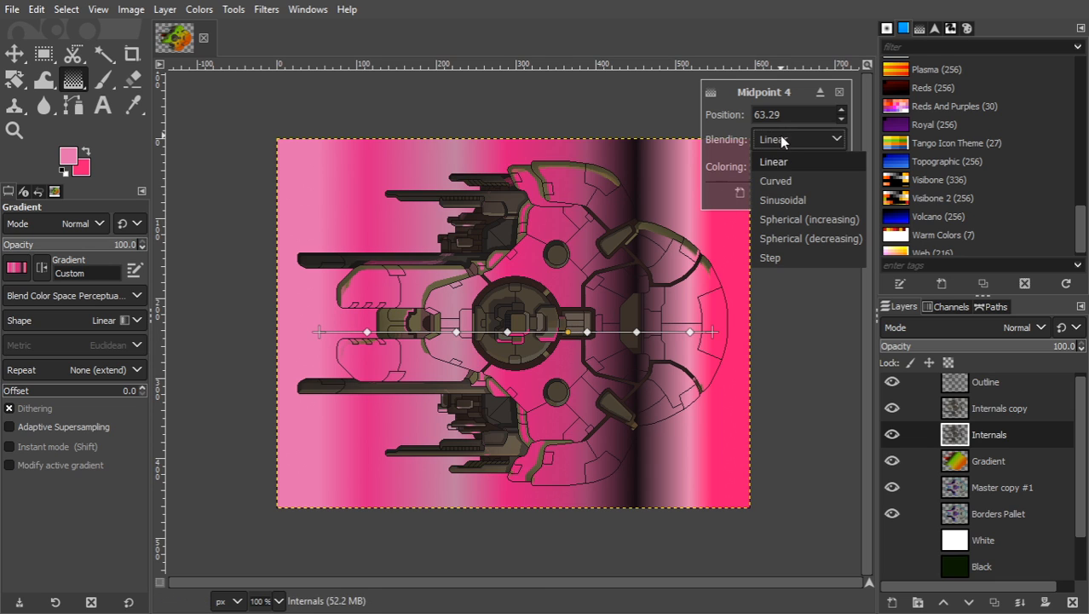
click(774, 199)
click(782, 143)
click(776, 180)
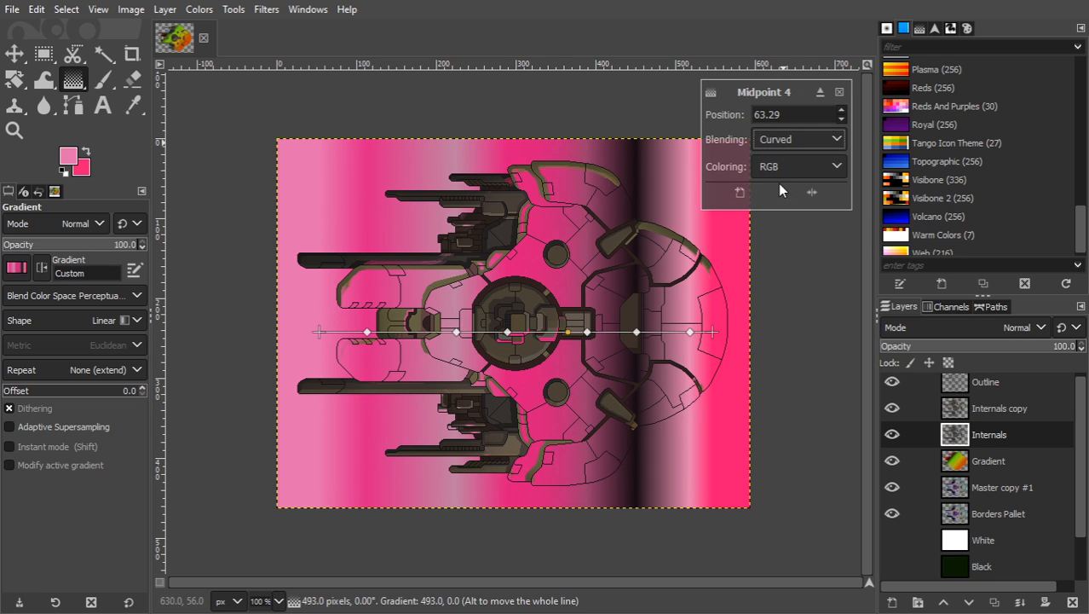
Remove the vivid pink third stop and set the blending of midpoint 3 to Curved.
drag(507, 332, 758, 138)
click(521, 332)
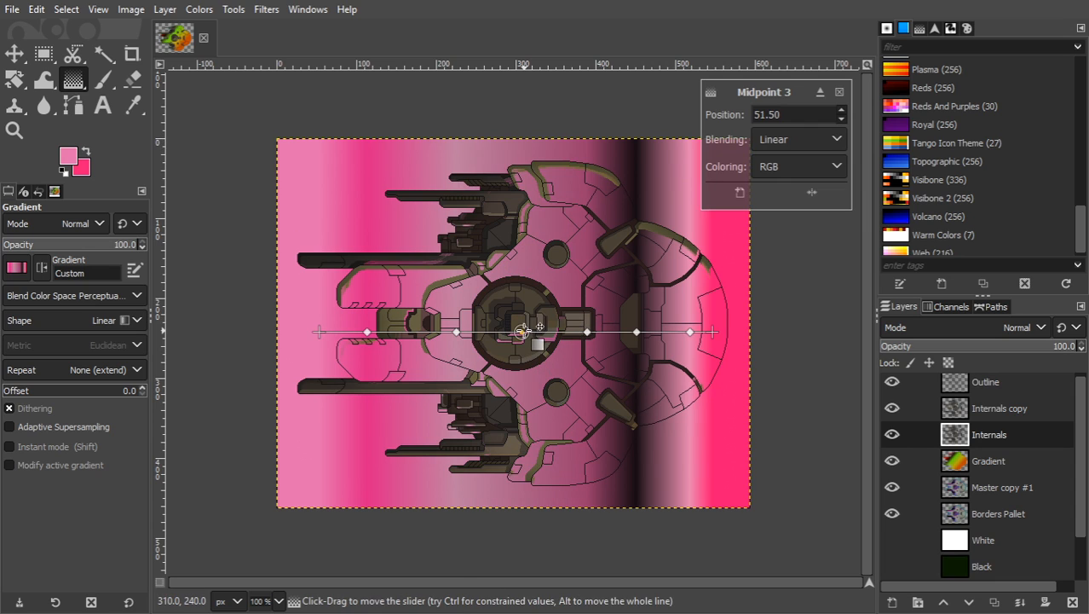
click(784, 141)
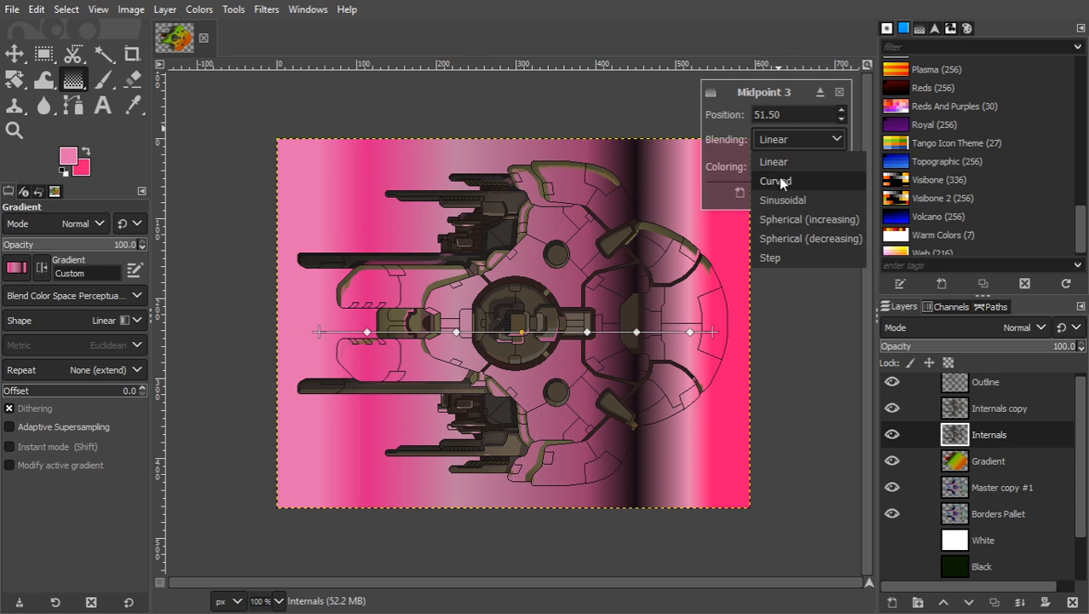
click(781, 178)
Shift the muted pink second stop to about position 33 and add a third stop at position 53.96.
click(450, 335)
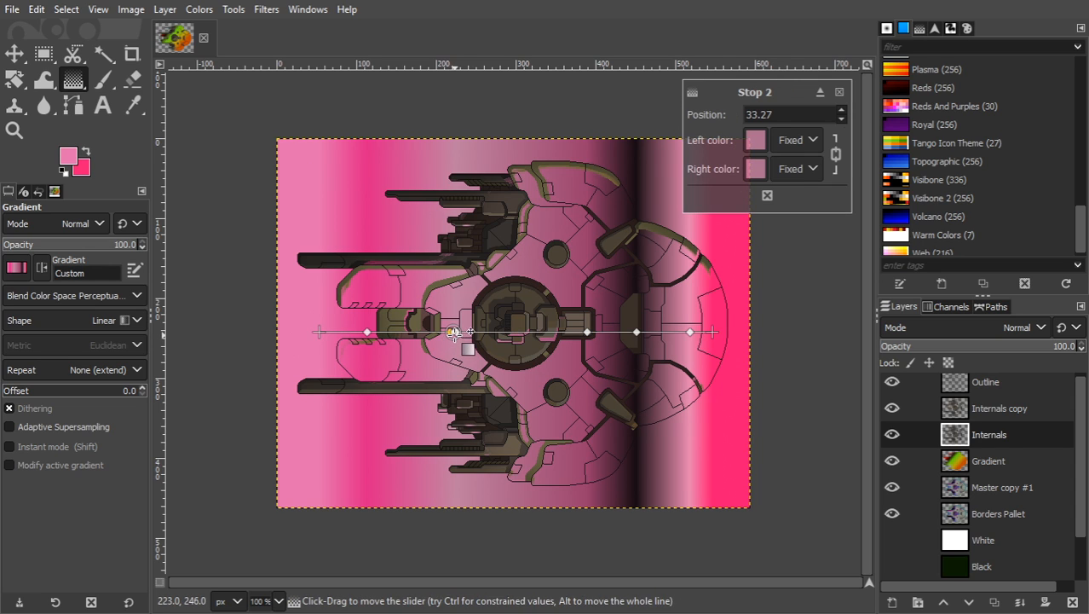
click(455, 335)
drag(453, 331, 531, 332)
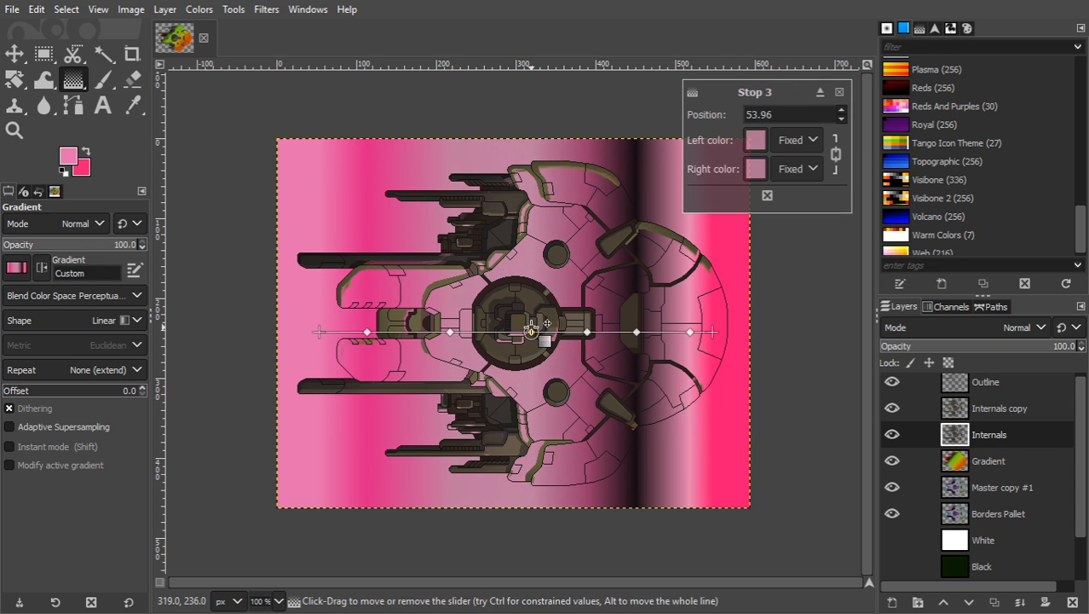
Move the gradient's second stop to position 43.20 and color it c0a6b4.
drag(450, 332, 488, 331)
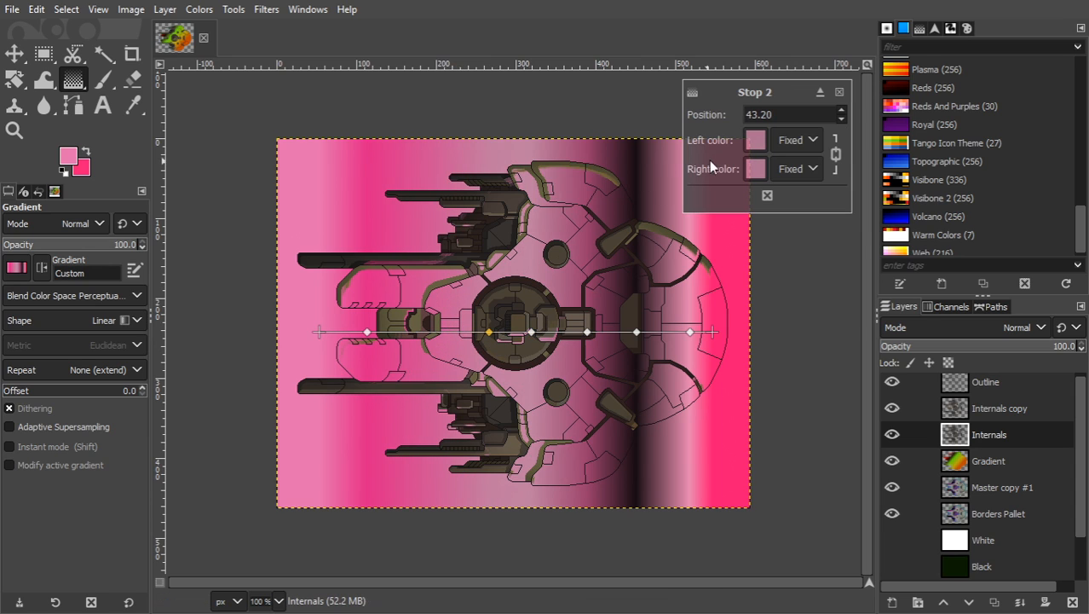
click(754, 142)
click(628, 96)
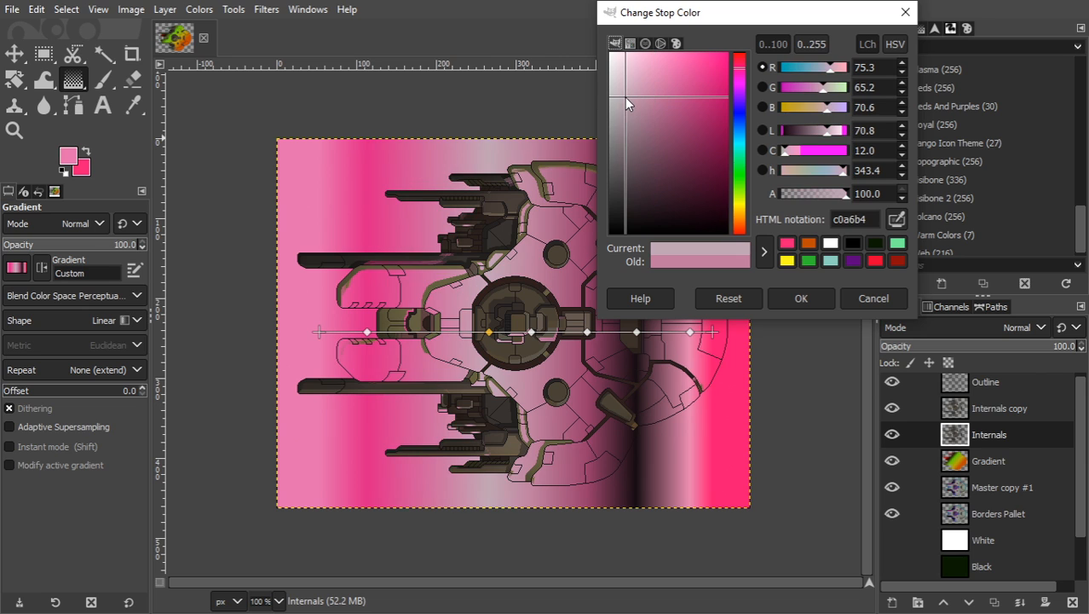
click(799, 297)
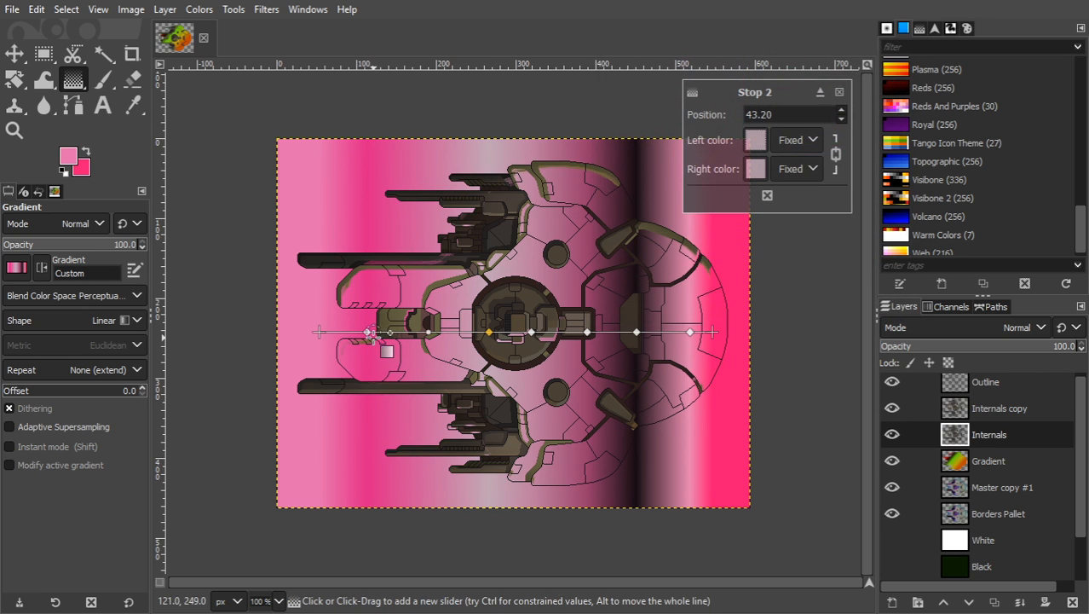
Color the gradient's start endpoint 070305, move the first stop to position 21.70, and commit the gradient to the Internals layer.
click(319, 332)
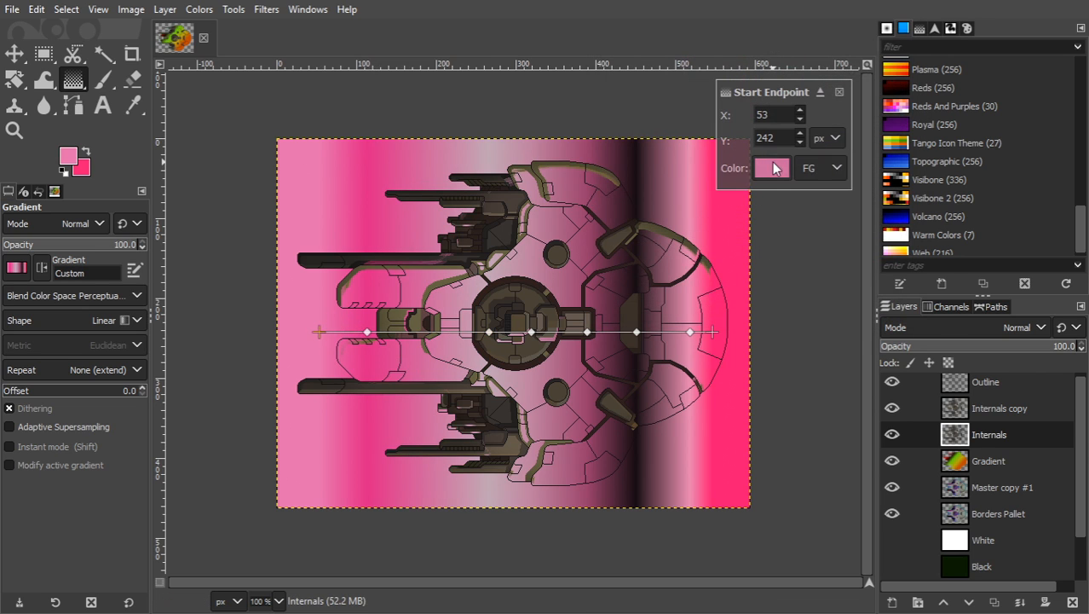
click(772, 168)
click(694, 244)
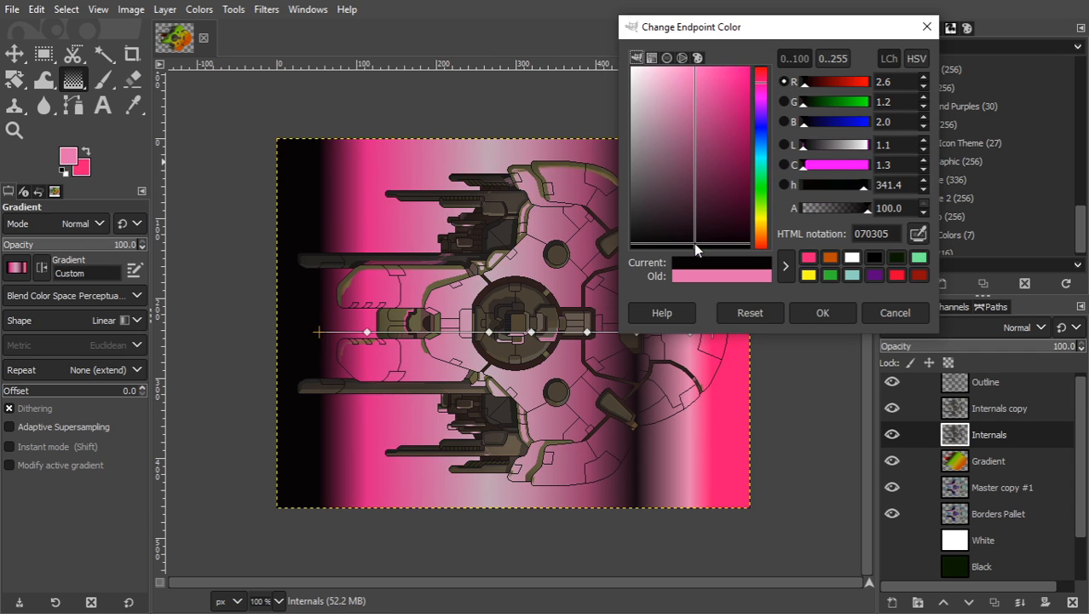
click(797, 312)
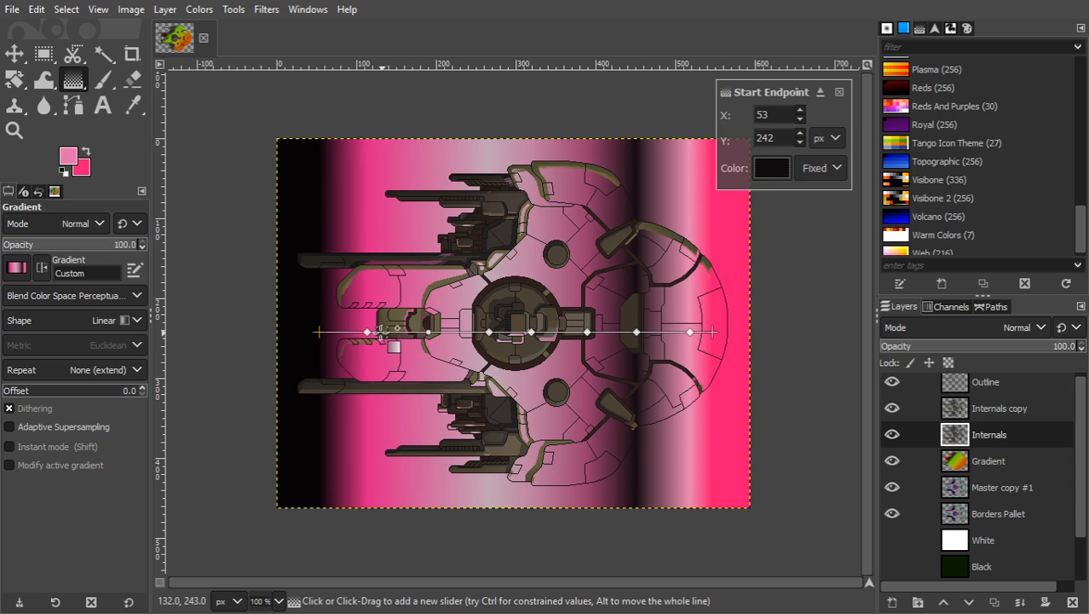
drag(368, 331, 404, 332)
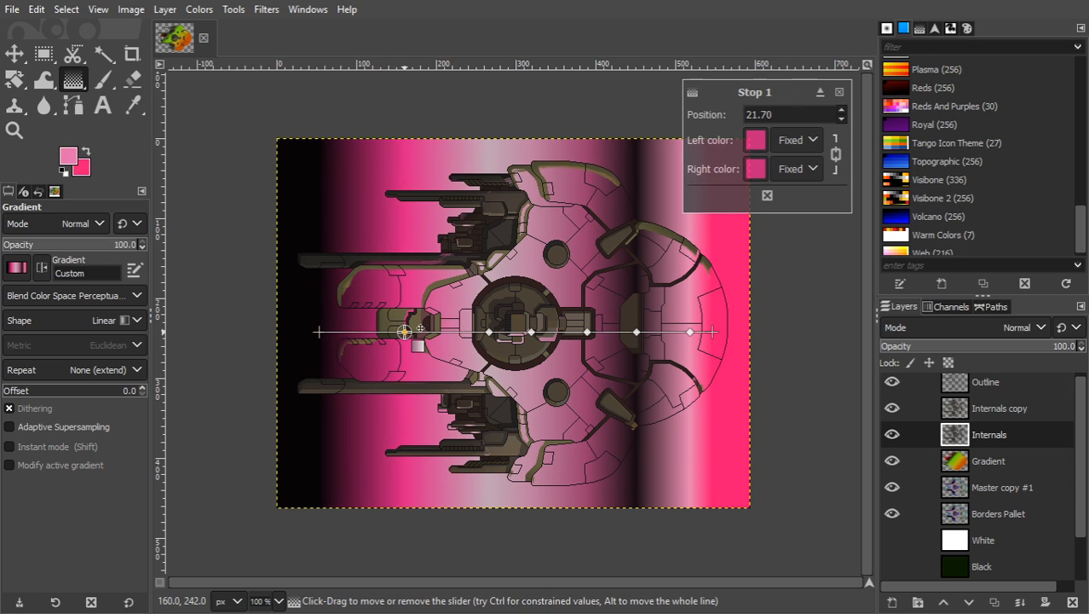
key(Return)
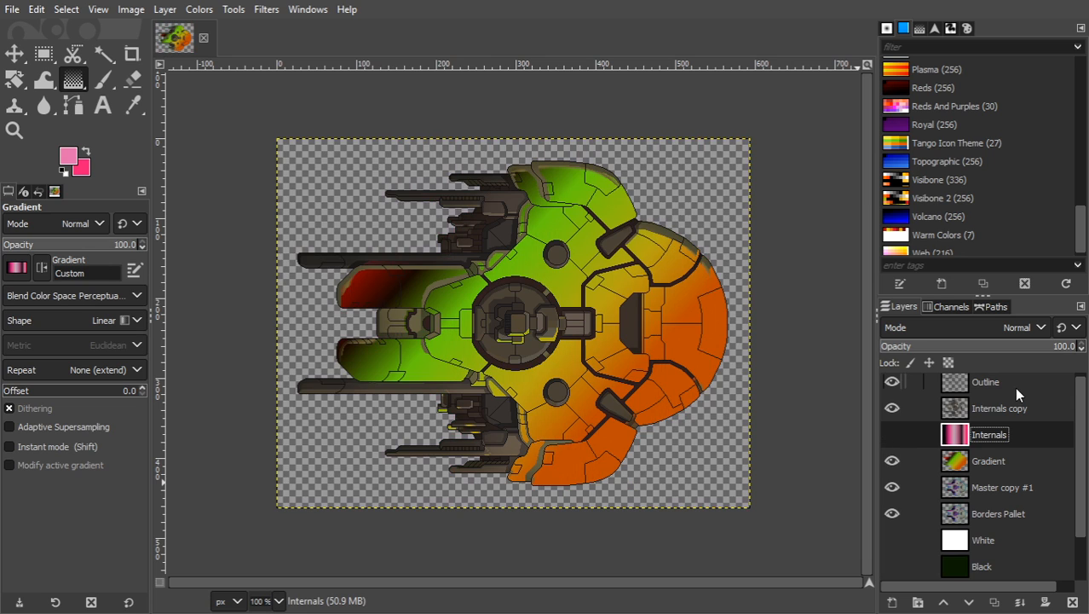
Duplicate the Internals copy layer and apply a Gradient Map with the custom pink gradient to the duplicate.
click(1008, 405)
click(996, 602)
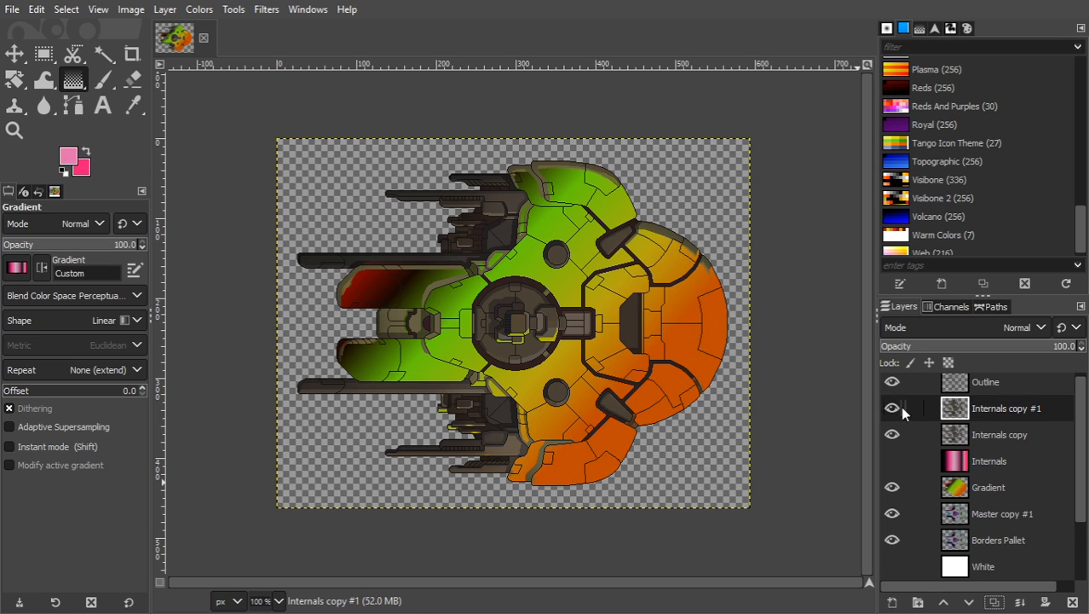
click(200, 12)
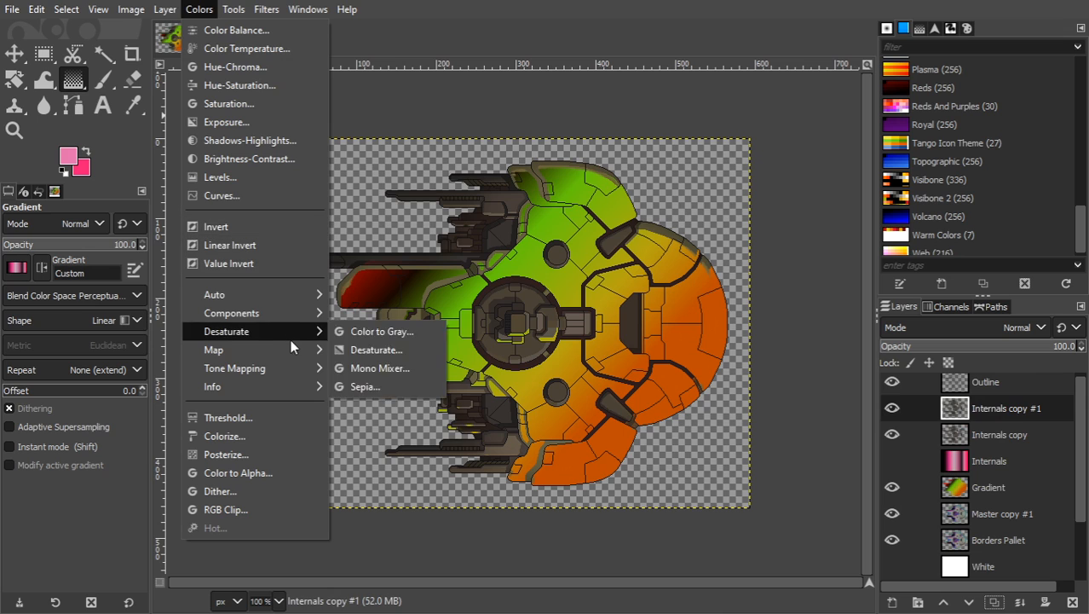
mouse_move(294, 349)
click(388, 452)
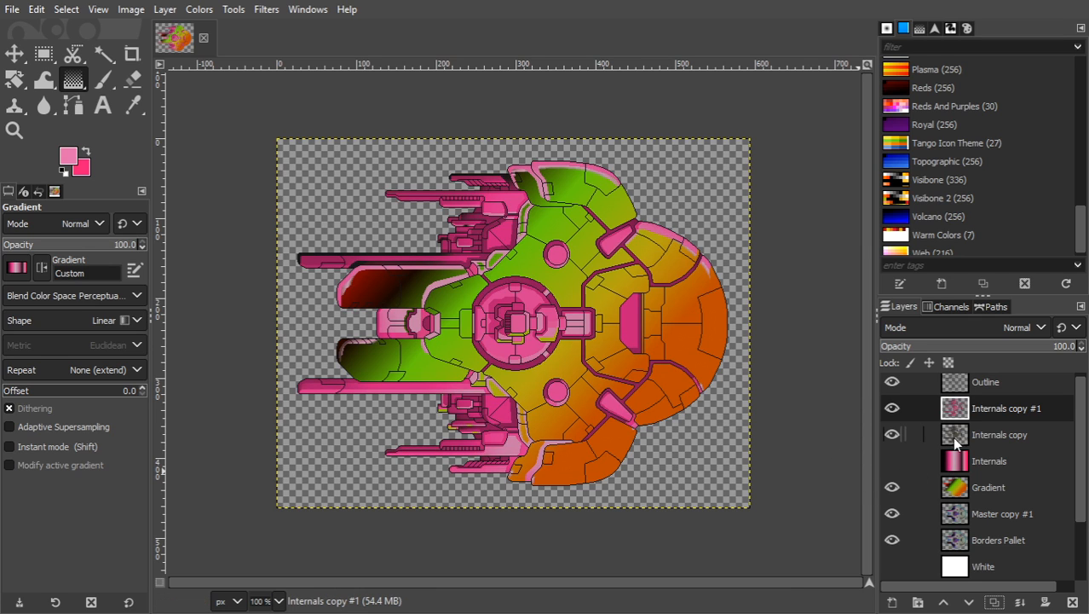
Hide the Gradient layer and raise Internals copy one level, above Internals copy #1.
click(891, 488)
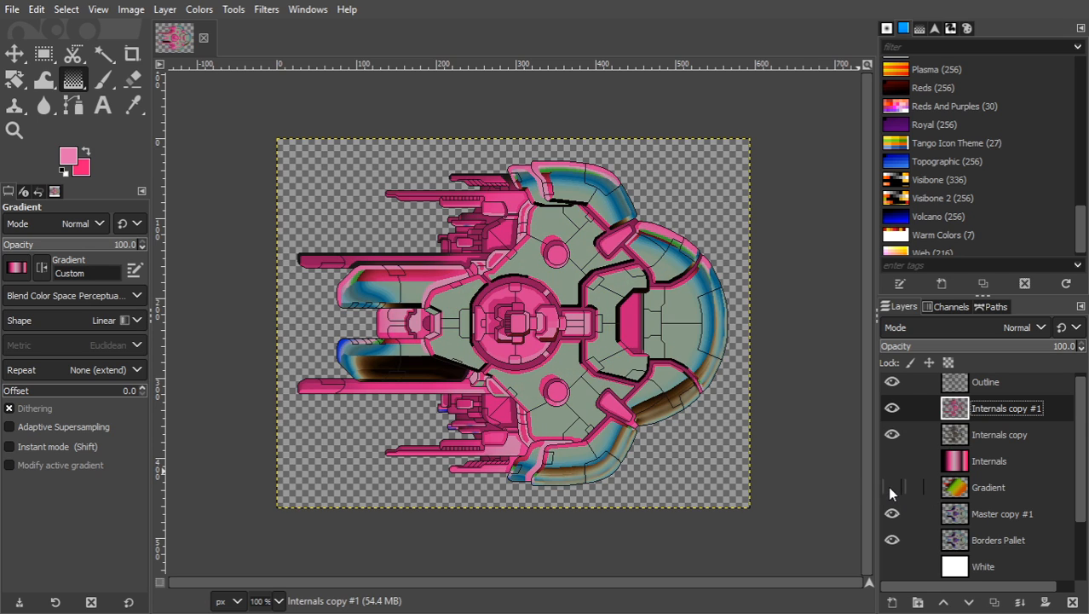
click(950, 436)
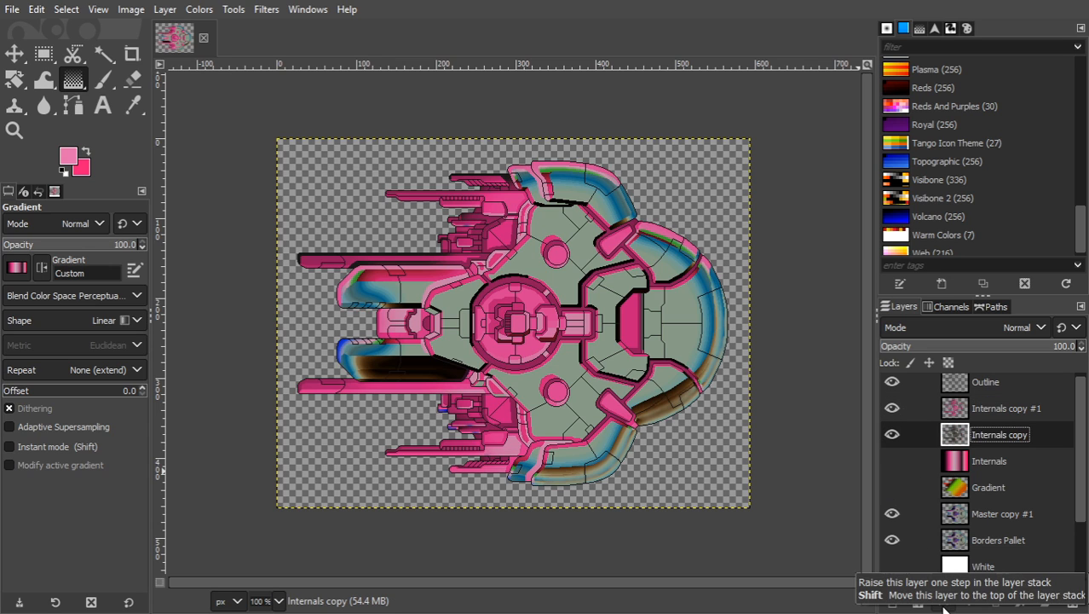
click(944, 606)
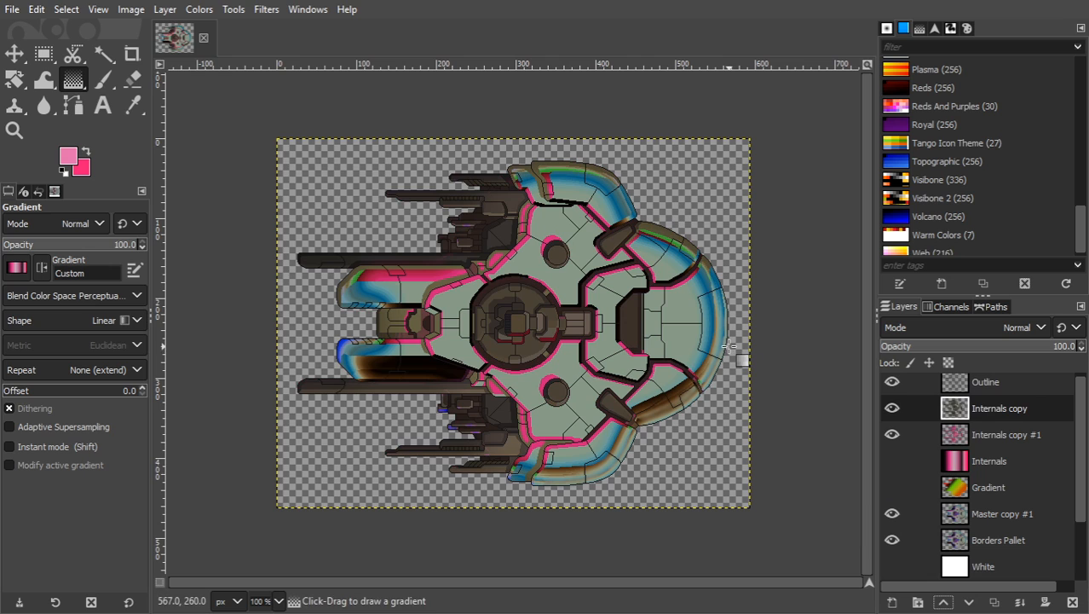
Desaturate the Internals copy layer using the Luminance mode.
click(200, 10)
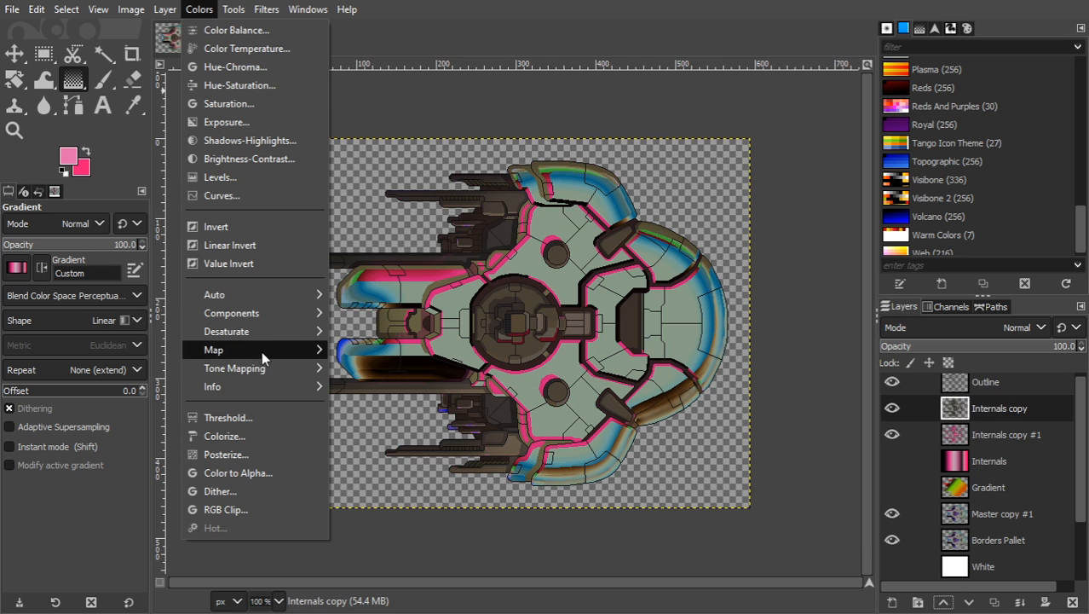
mouse_move(294, 332)
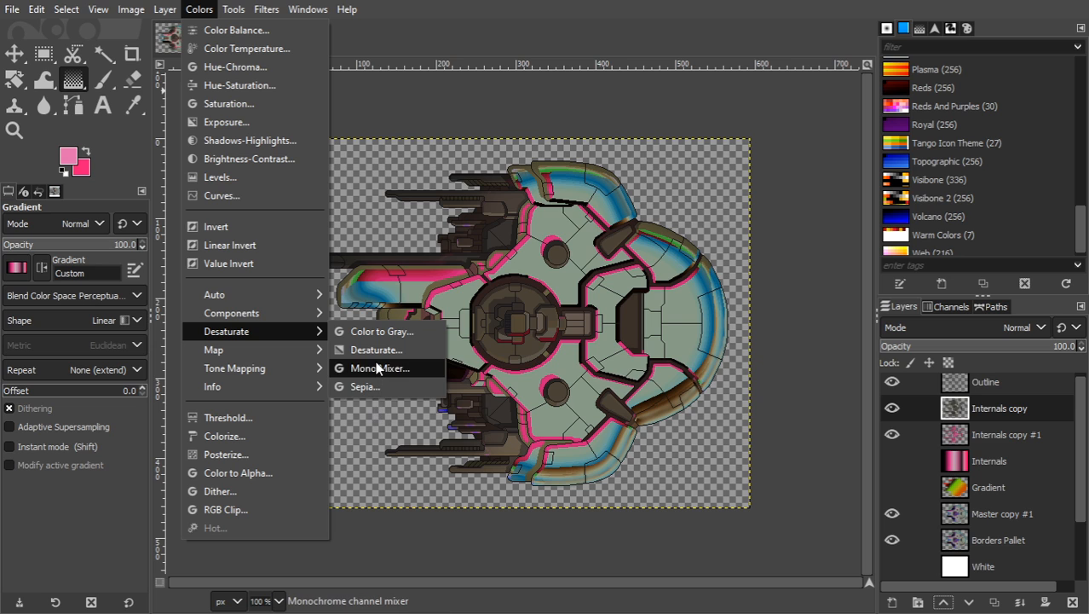
click(373, 349)
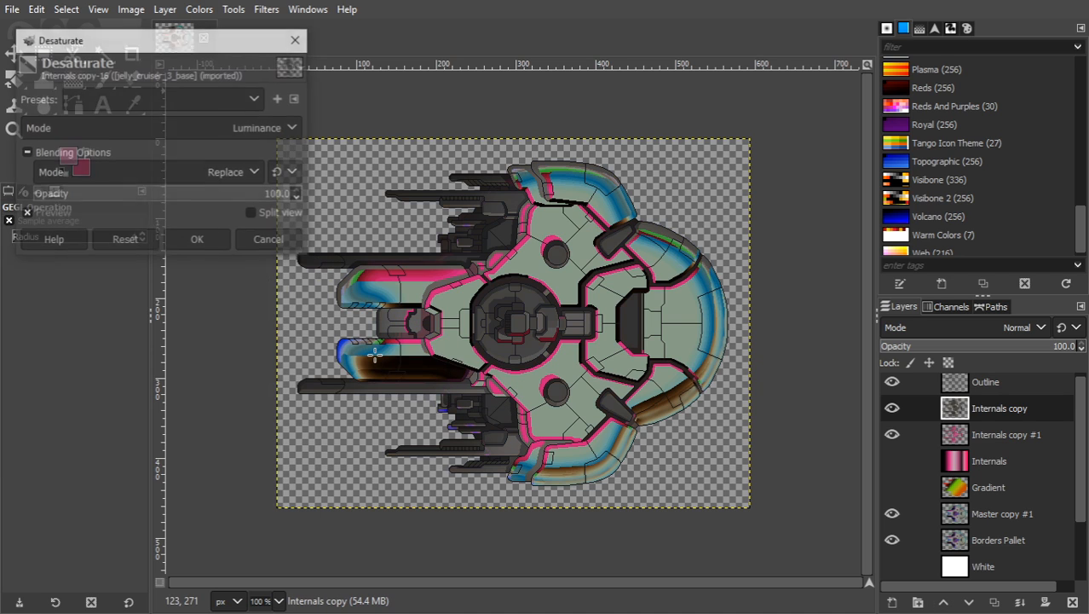
click(197, 241)
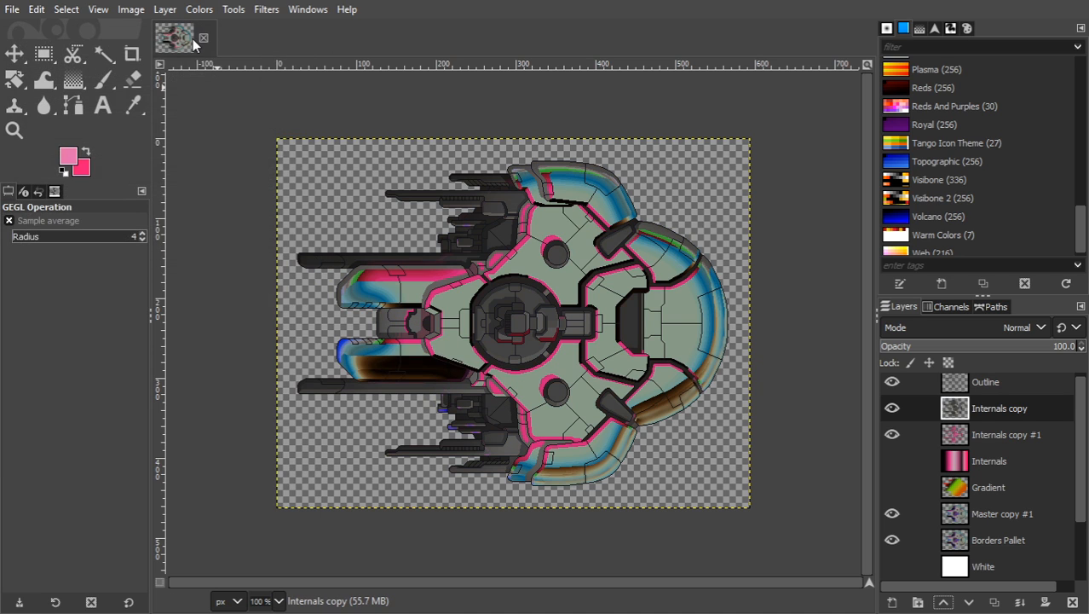
Adjust the Internals copy layer's Levels with the low output level at 16.
click(198, 9)
click(245, 181)
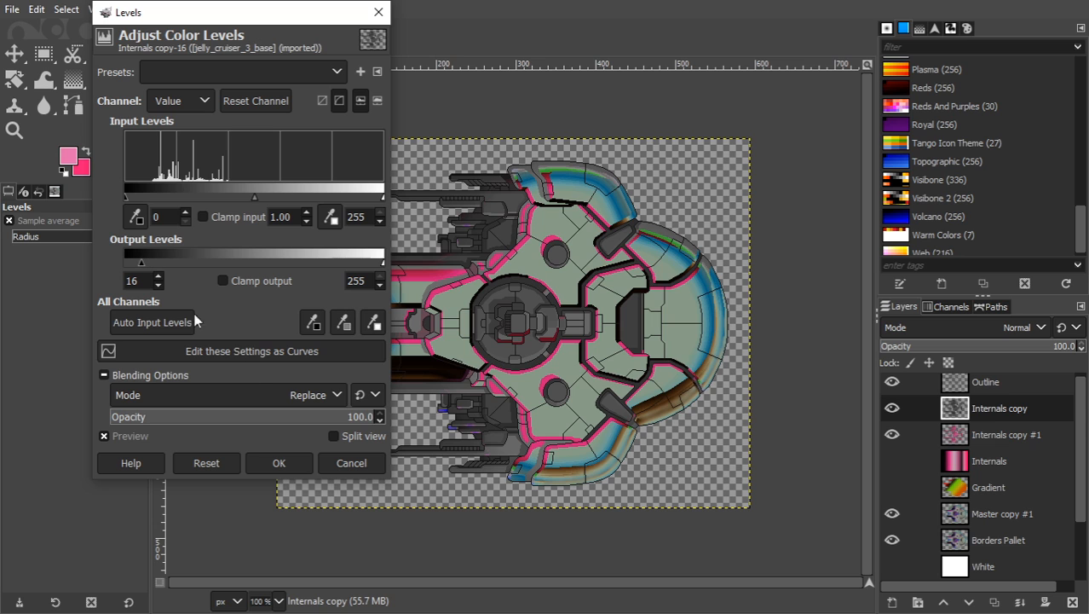
click(279, 463)
Apply Color to Alpha with white to the Internals copy layer, keeping transparency threshold 0 and opacity threshold 1.
click(199, 10)
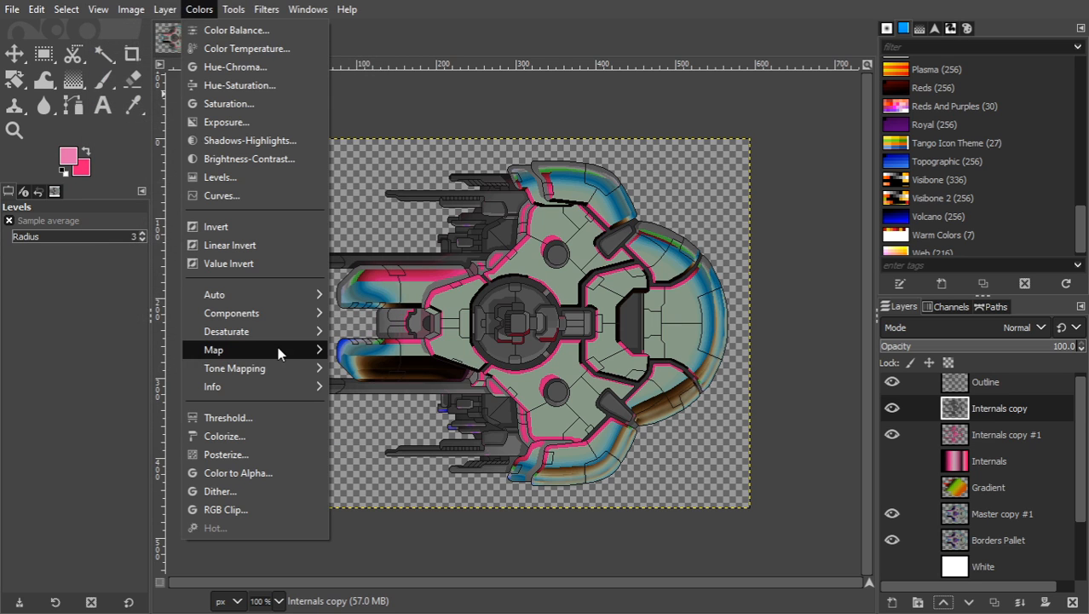
mouse_move(277, 349)
click(456, 315)
right_click(468, 297)
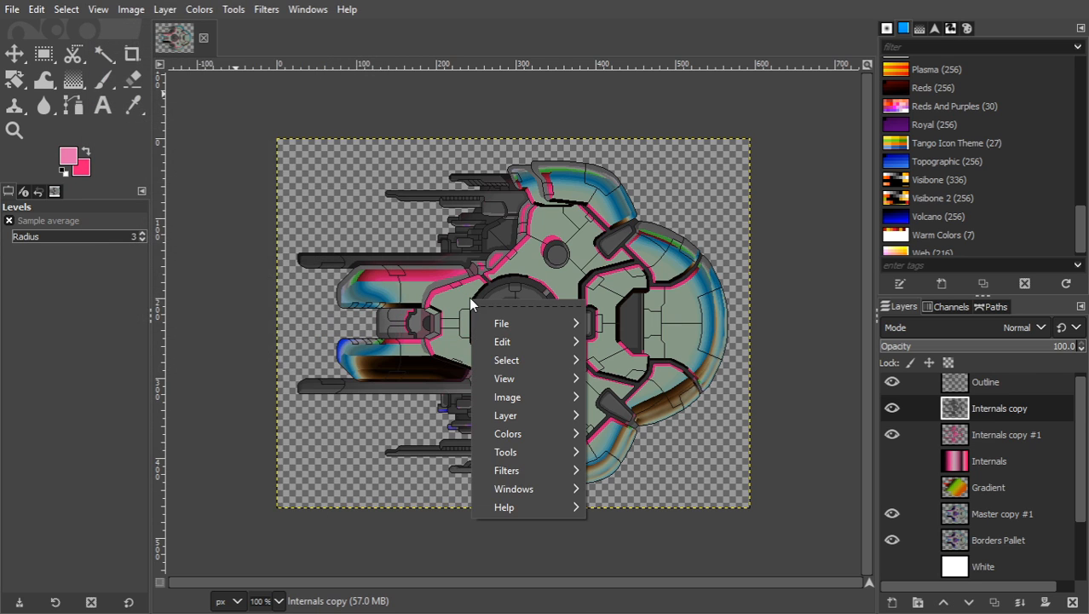
mouse_move(576, 436)
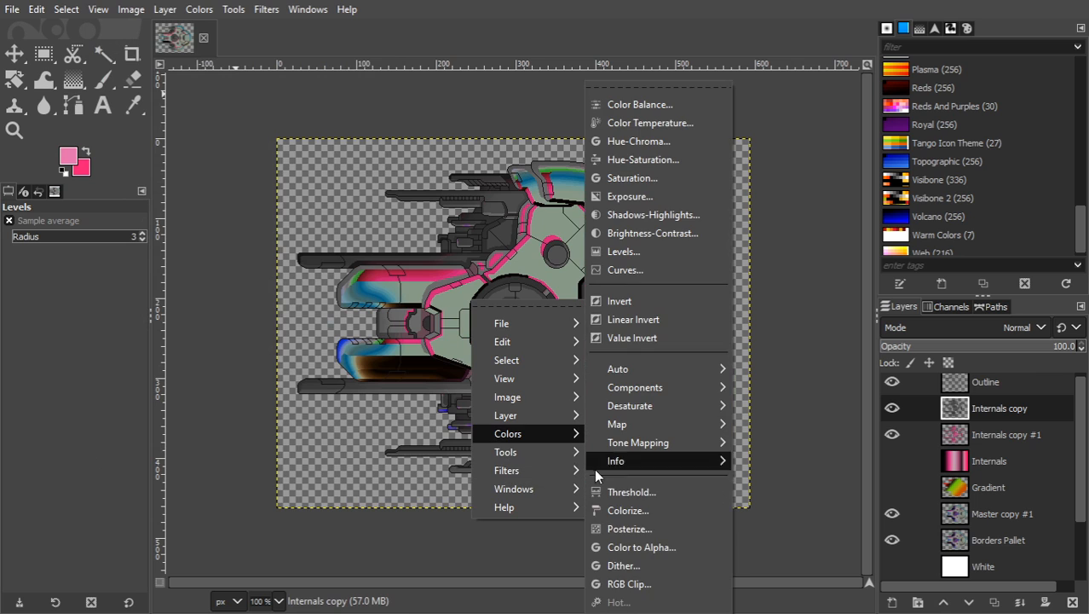
click(622, 547)
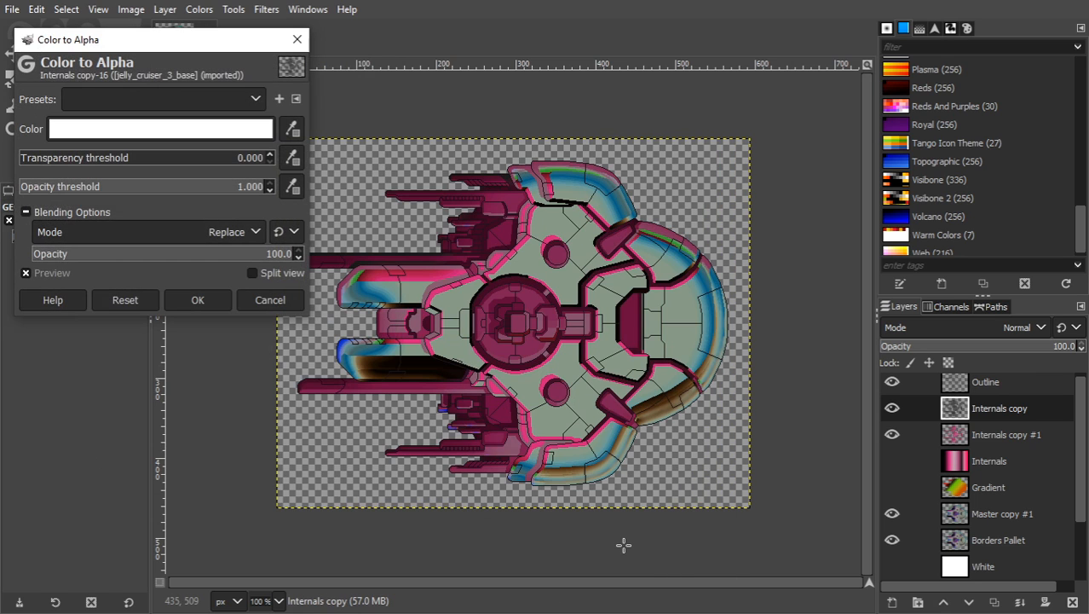
click(188, 305)
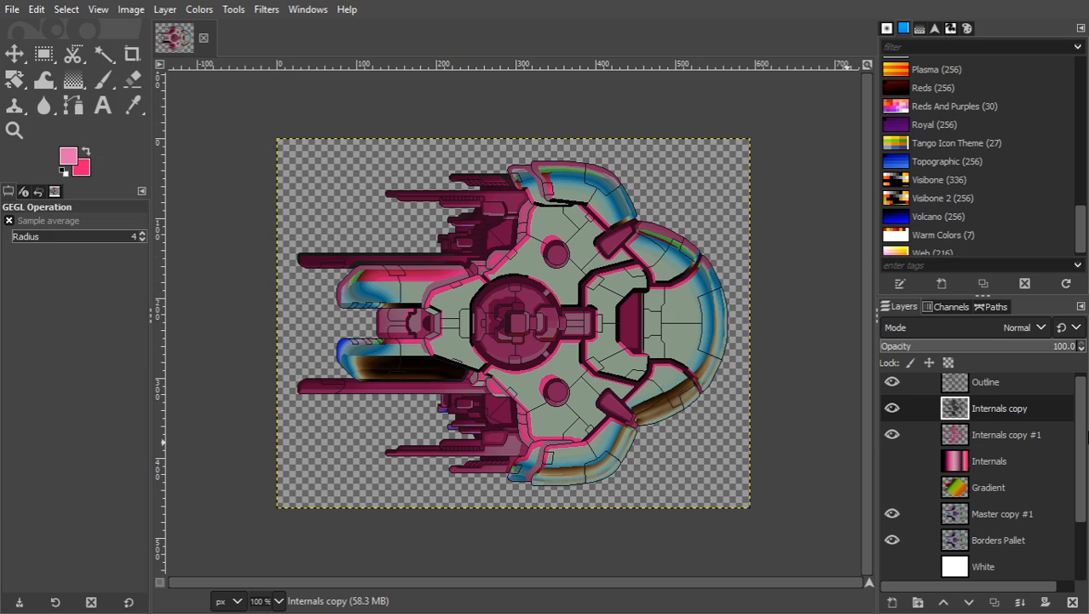
Show the Black layer behind the ship and check Master copy #1 by toggling its visibility off and on.
drag(1087, 436, 1086, 493)
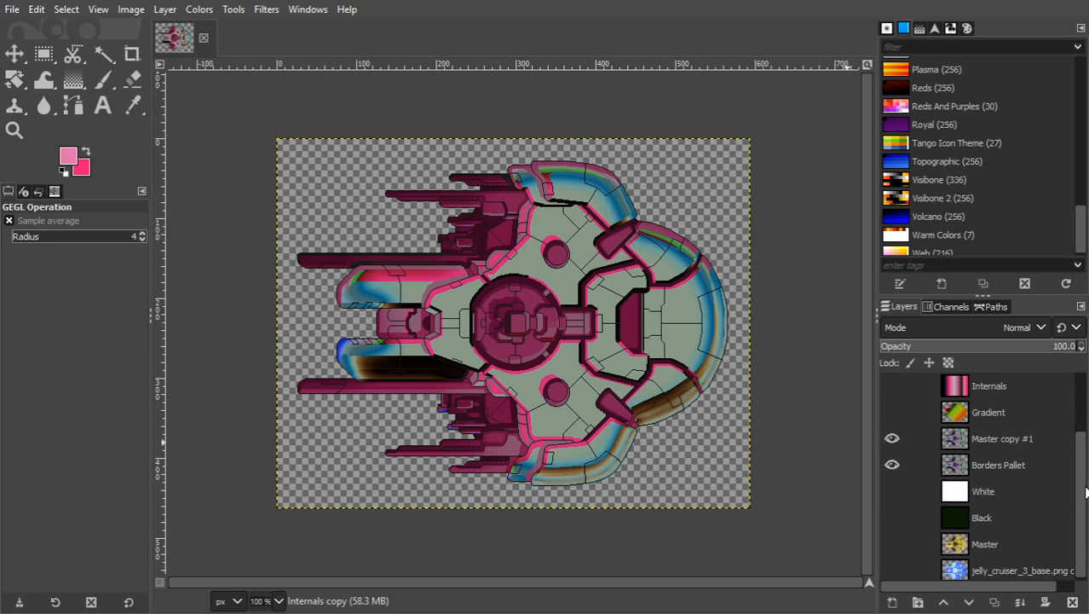
click(891, 517)
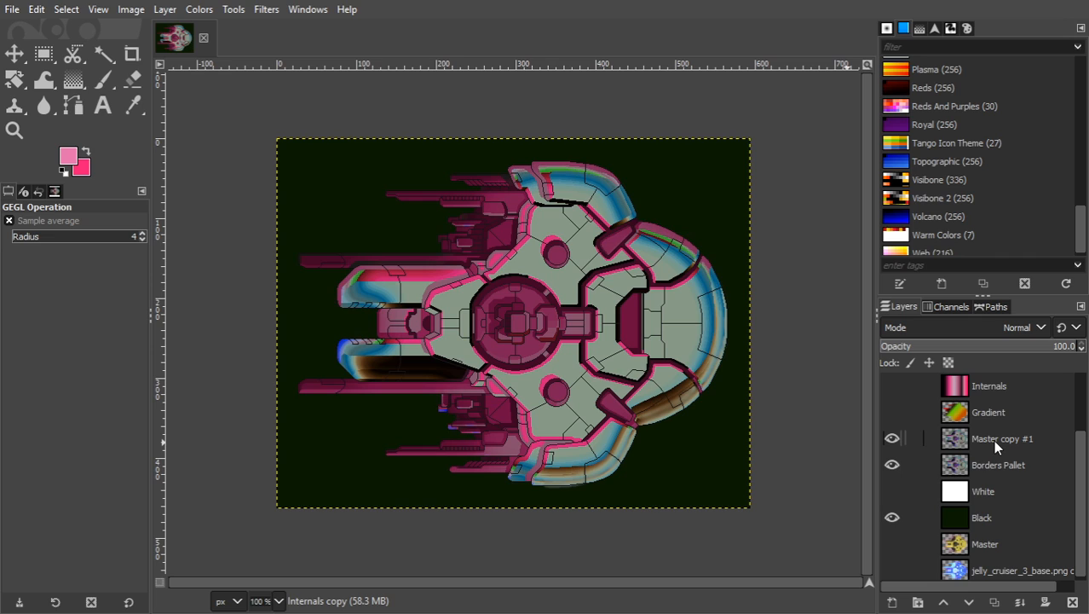
click(892, 438)
click(890, 438)
Start a Drop Shadow on the Master copy #1 layer and set the shadow color to pink cf2ea5.
click(977, 443)
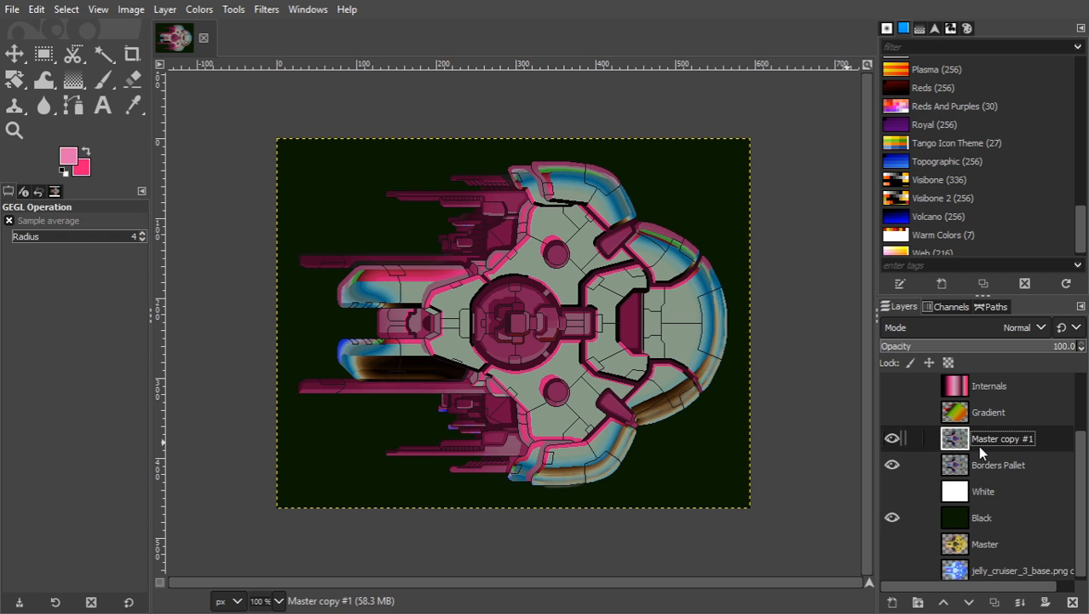
click(253, 10)
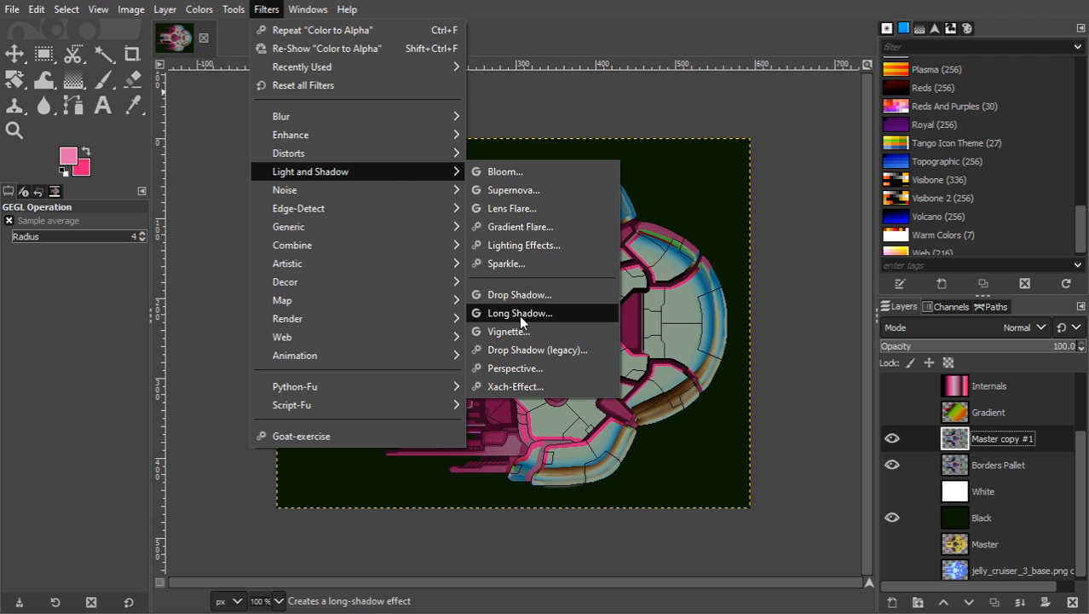
click(520, 294)
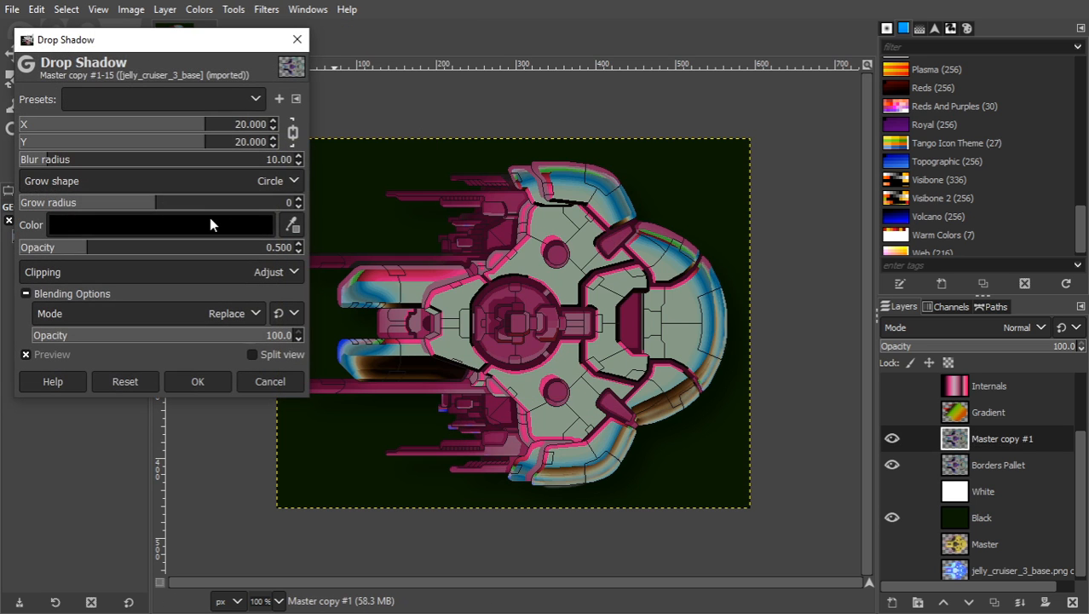
click(211, 223)
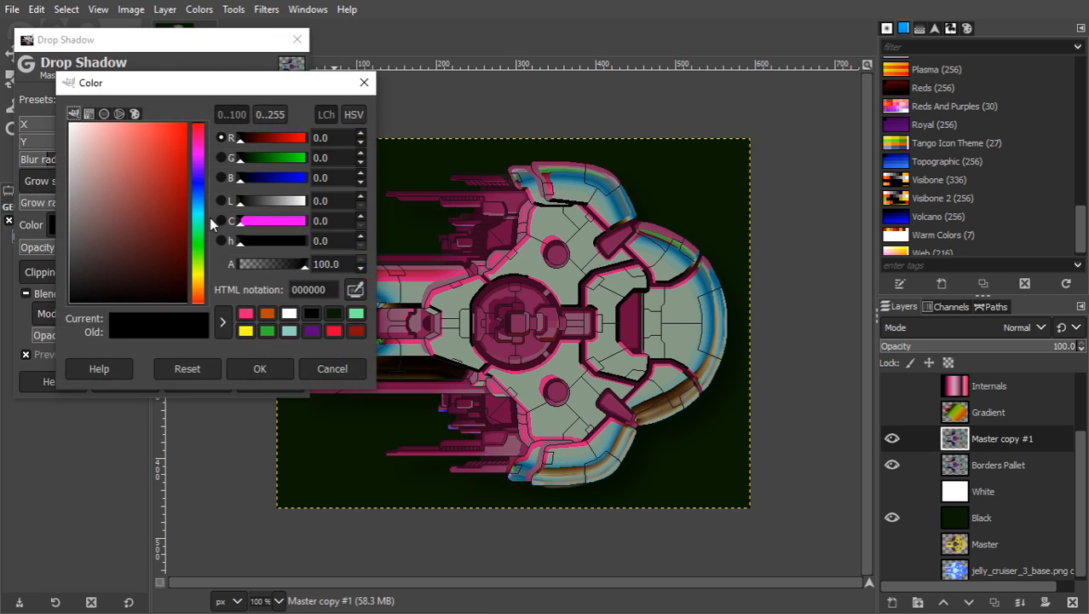
click(198, 151)
click(161, 156)
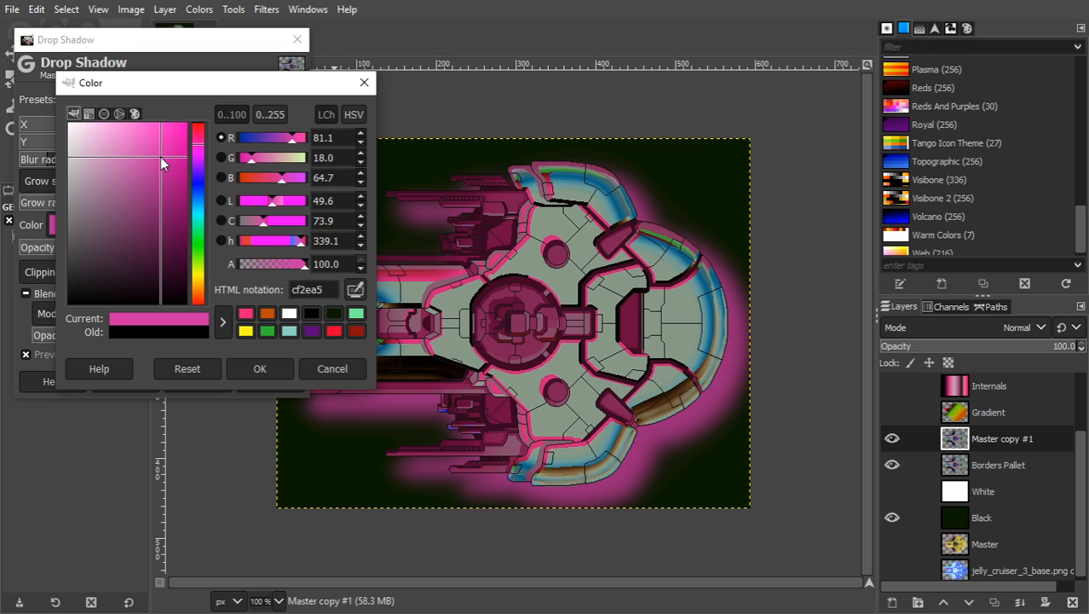
click(258, 366)
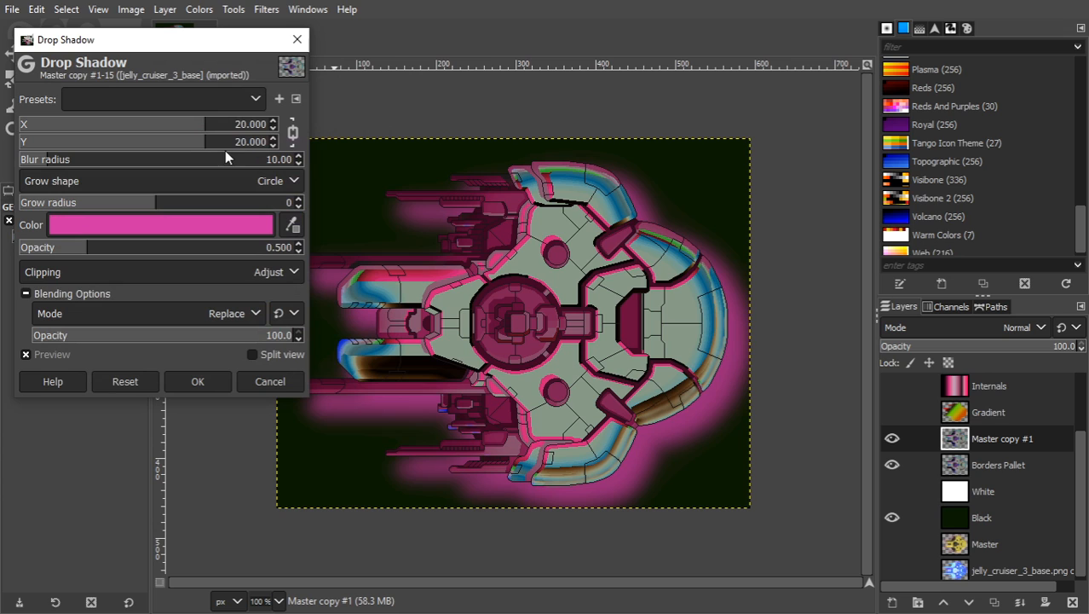
Set the drop shadow's X and Y offsets to about -0.256 and its grow radius to 8.
drag(206, 141, 142, 143)
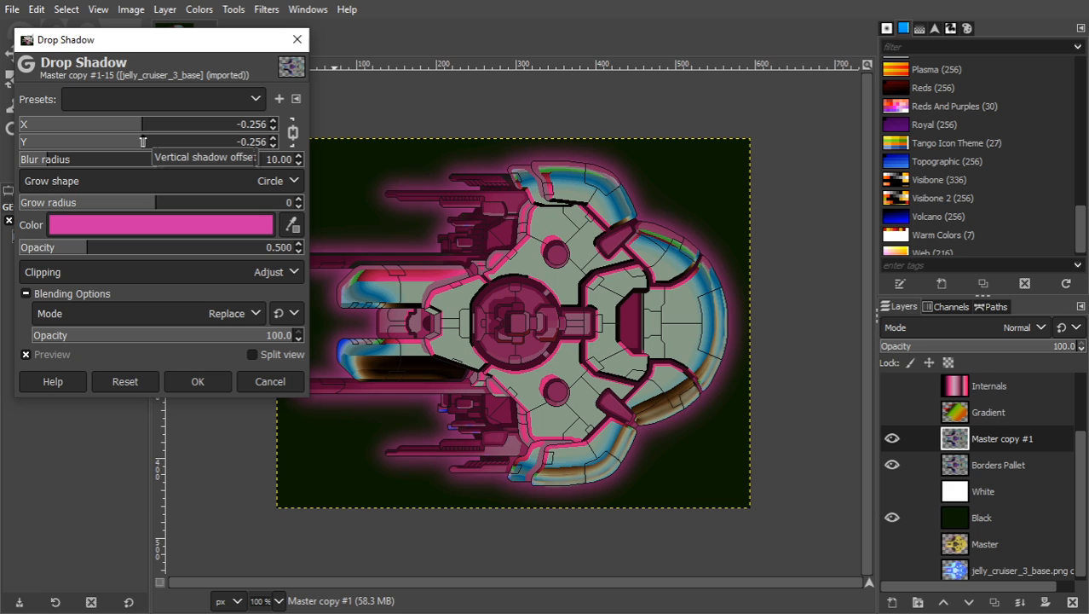
click(189, 203)
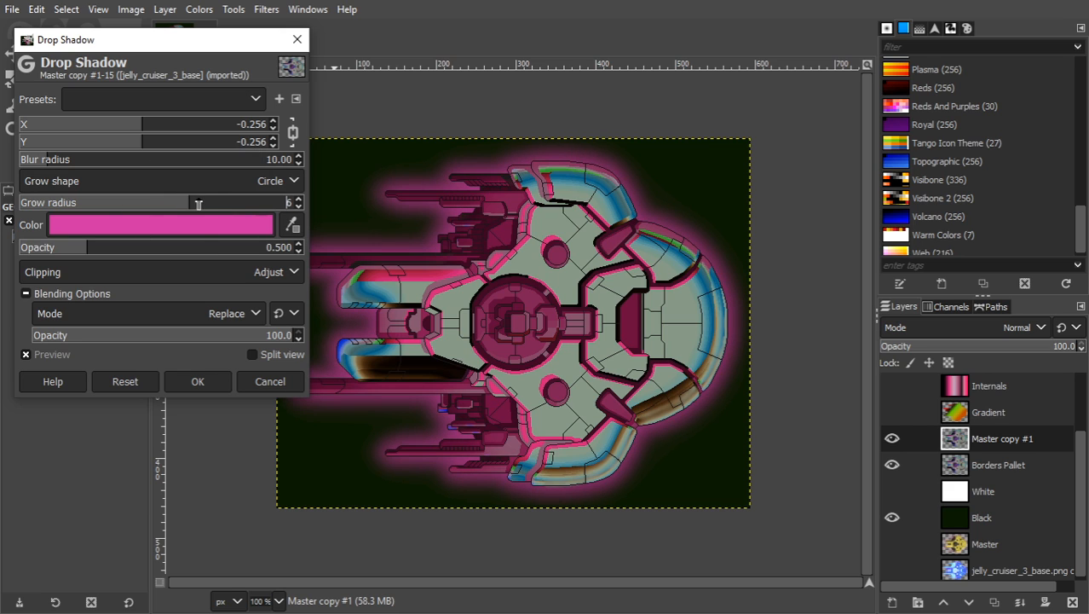
click(251, 202)
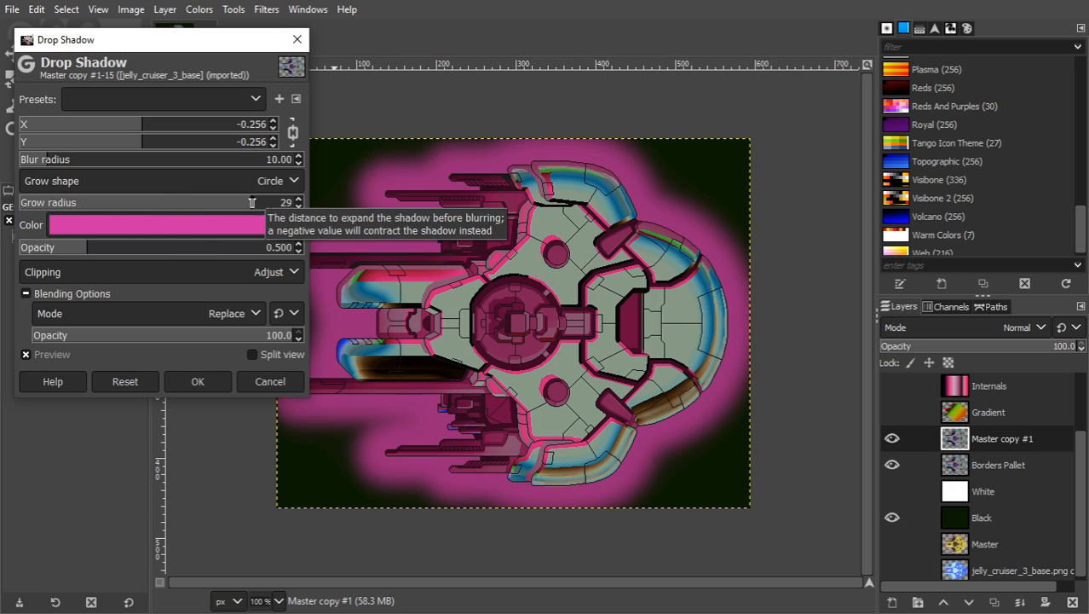
drag(251, 202, 197, 205)
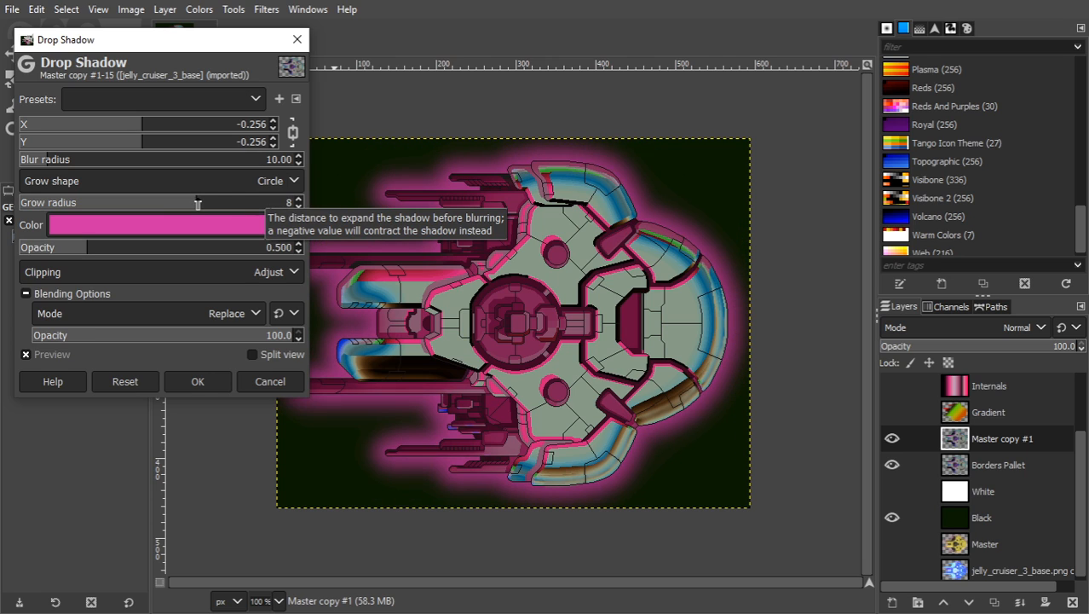
Try out the shadow's blur radius by lowering it to 0 and raising it past 4.
click(297, 162)
click(297, 162)
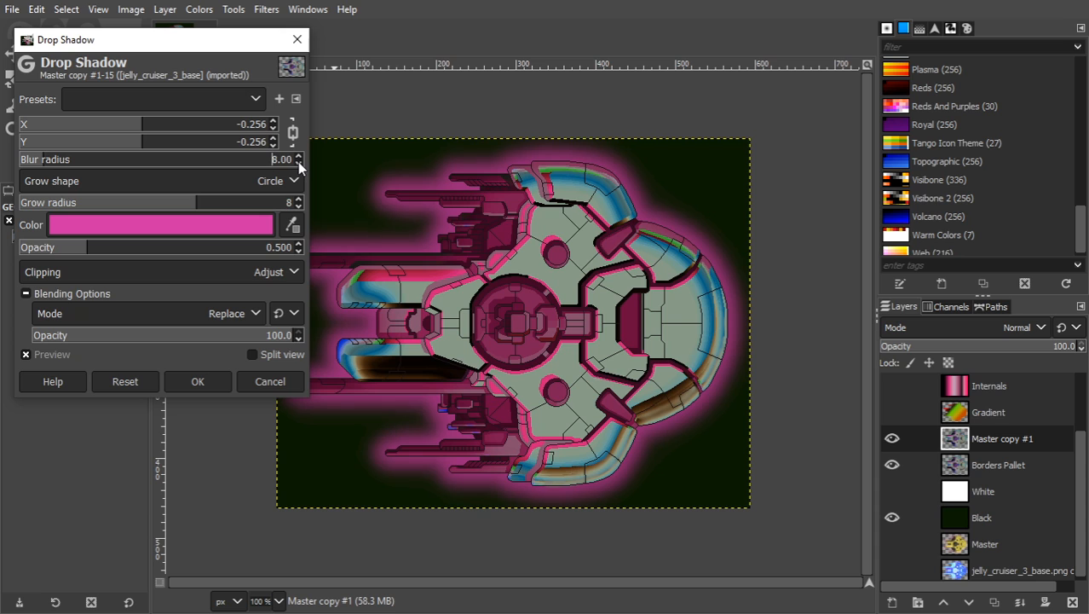
click(297, 162)
click(298, 162)
click(297, 162)
click(298, 162)
click(298, 162)
click(297, 162)
click(298, 162)
click(297, 162)
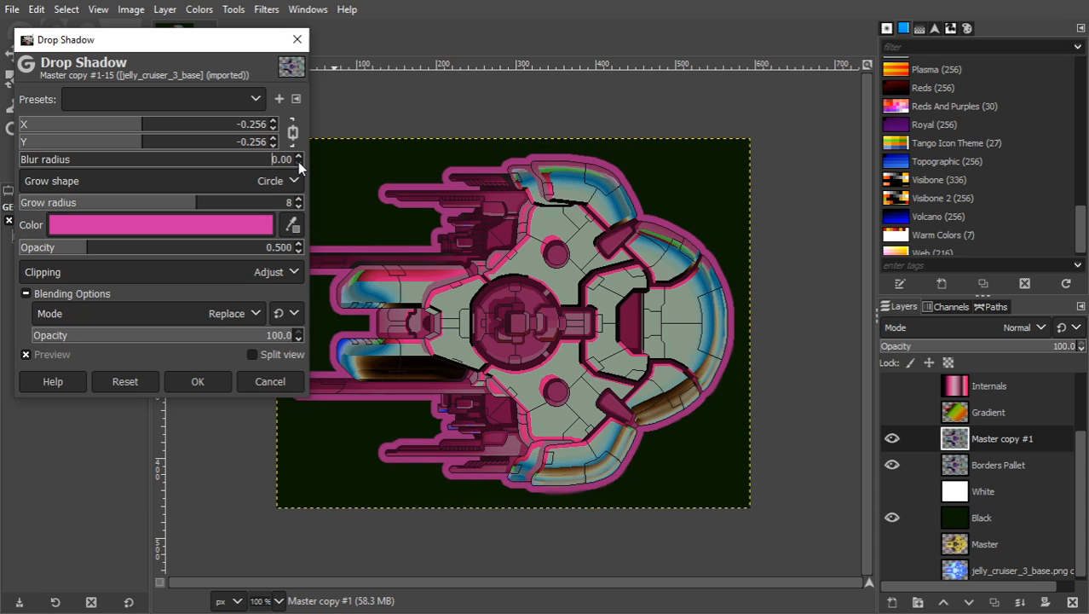
click(298, 156)
click(297, 155)
click(298, 155)
click(297, 155)
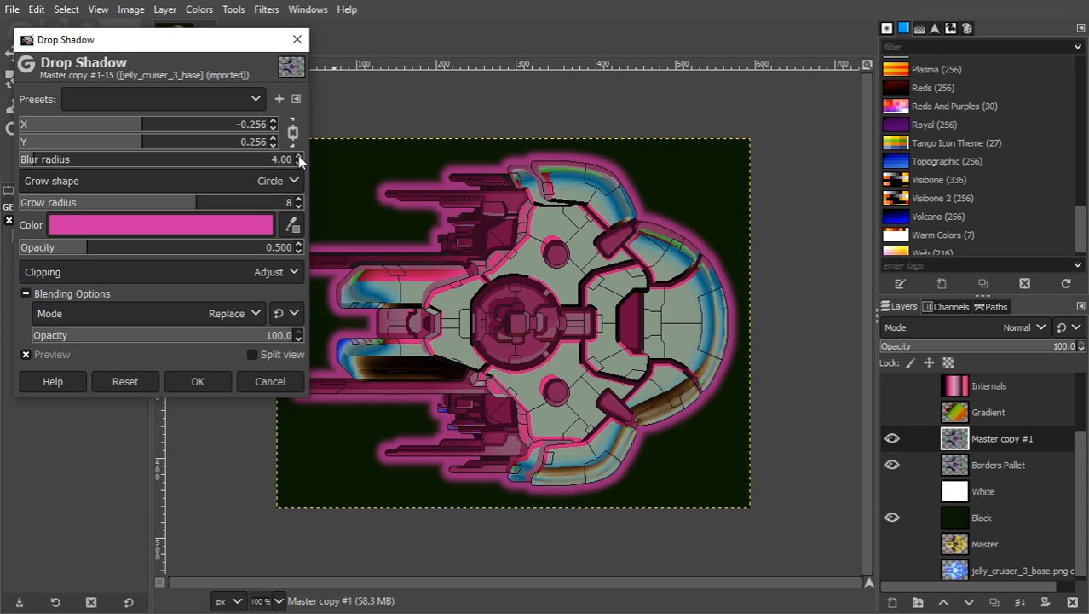
click(297, 155)
click(297, 155)
Set the shadow's grow radius to -9 and blur radius to about 24.07, and apply the Drop Shadow.
click(114, 209)
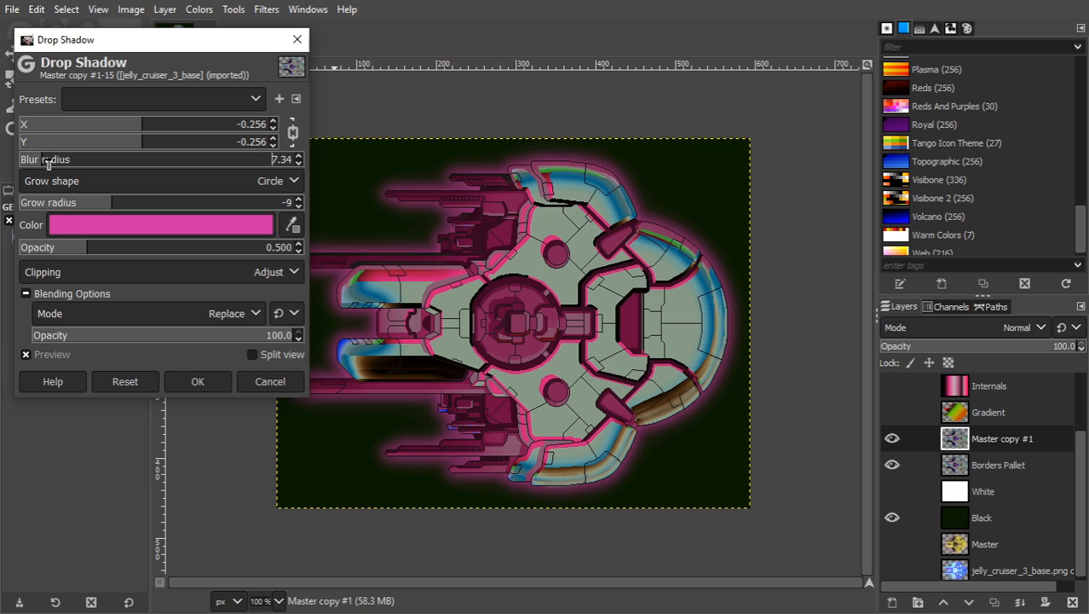
drag(47, 163, 73, 165)
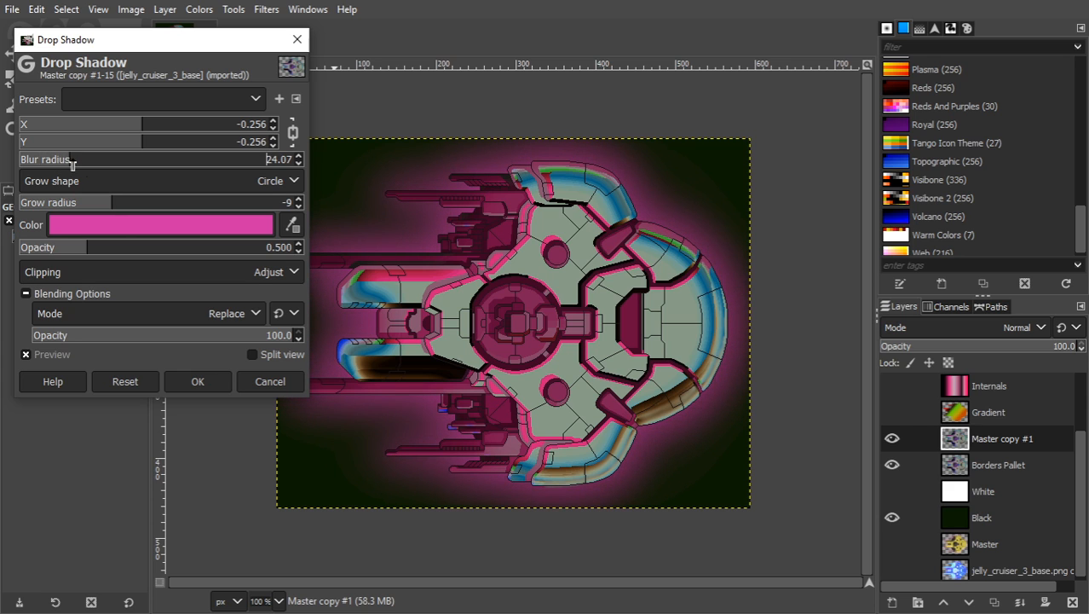
click(206, 386)
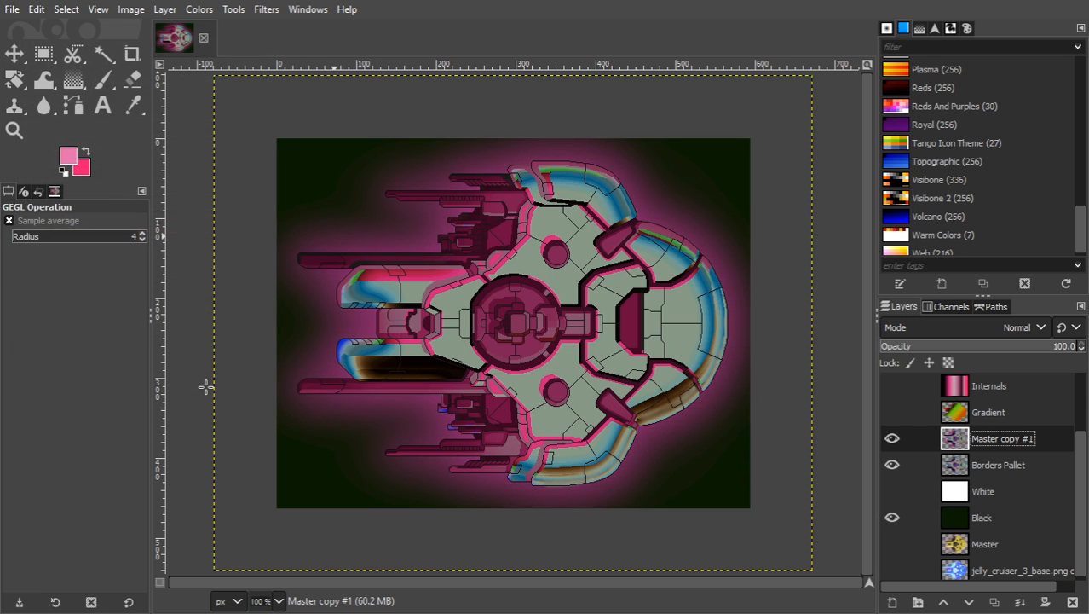